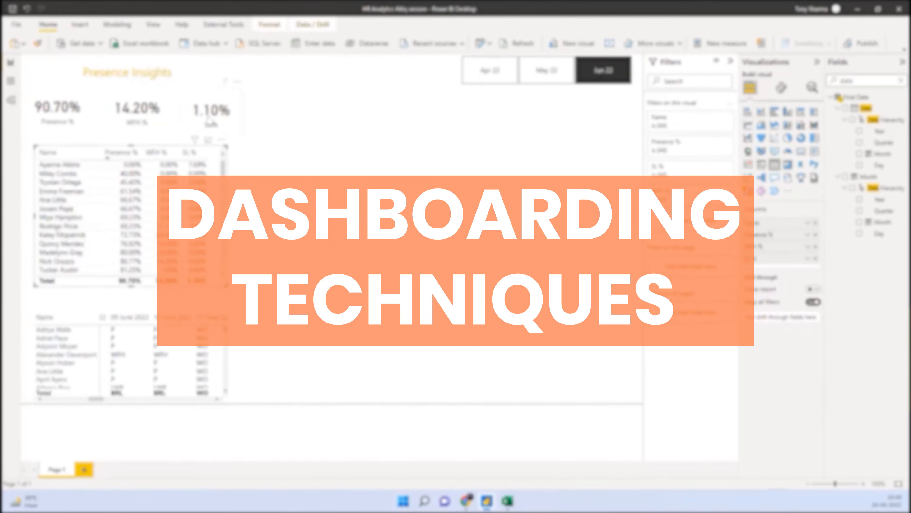
left_click_drag(197, 408, 190, 395)
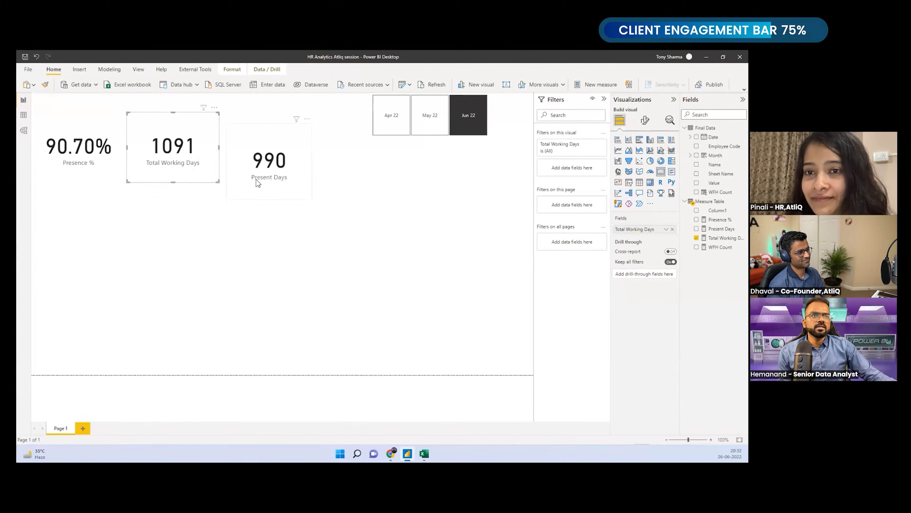
left_click(261, 176)
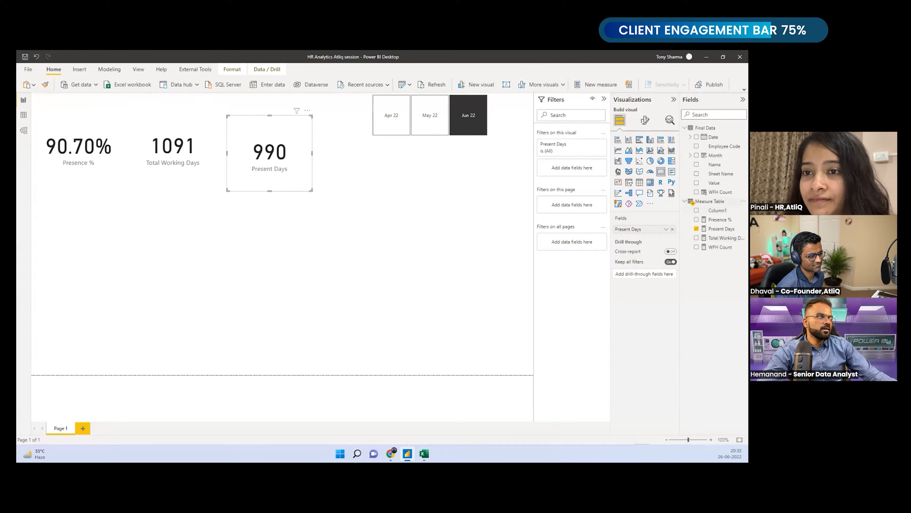
right_click(718, 236)
left_click(696, 259)
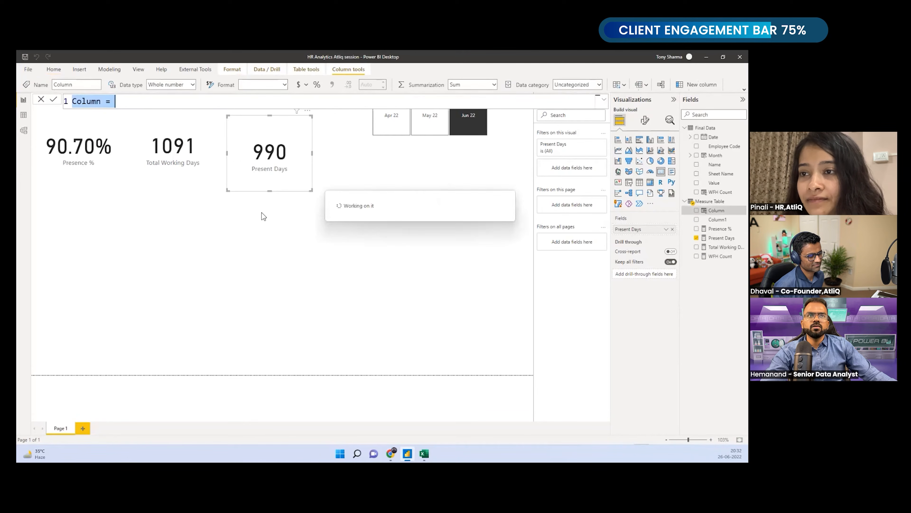
type("WFH")
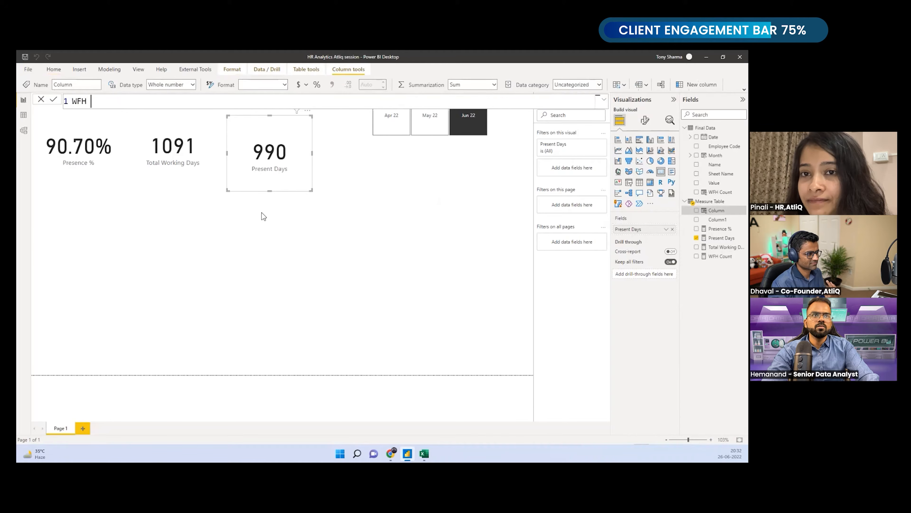
type(" % = DIVIDE(")
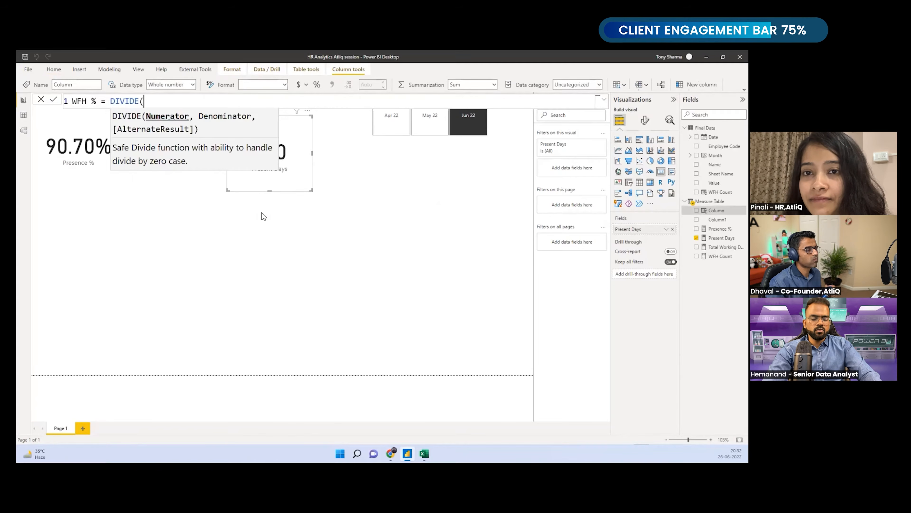
type("[WFH Count]")
key("Tab")
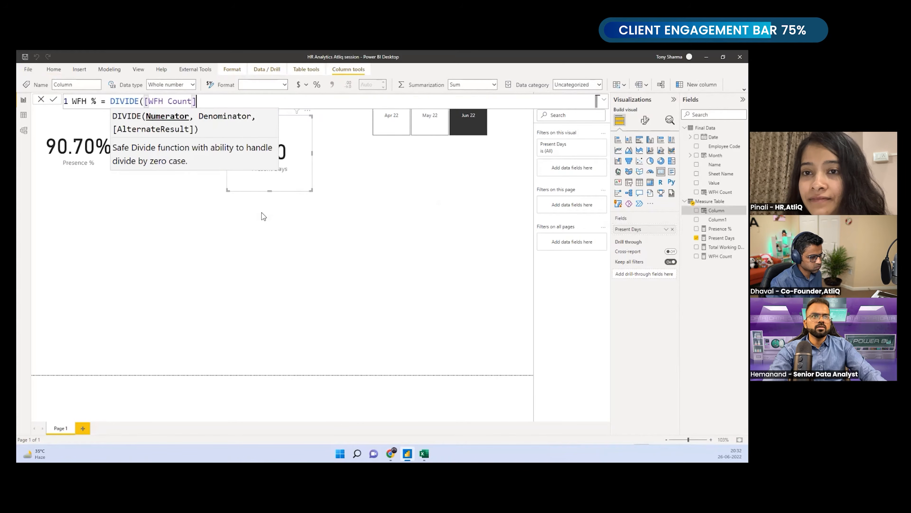
type(",")
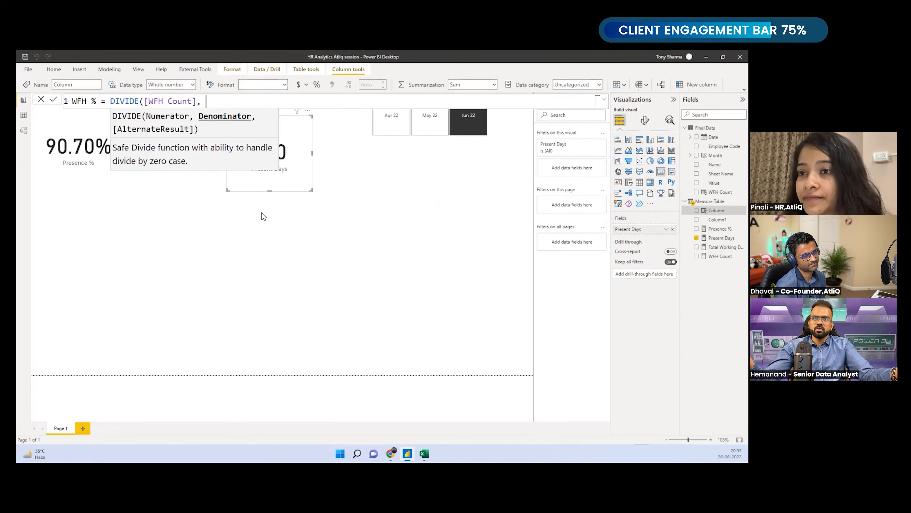
Complete the WFH % measure's DIVIDE formula with [Present Days] as the denominator and 0 as the alternate result.
type("PRES")
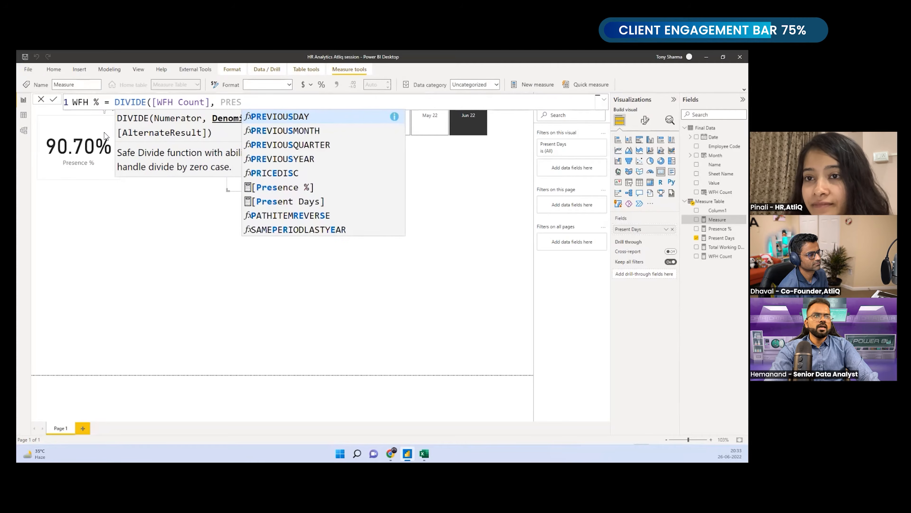
type("E")
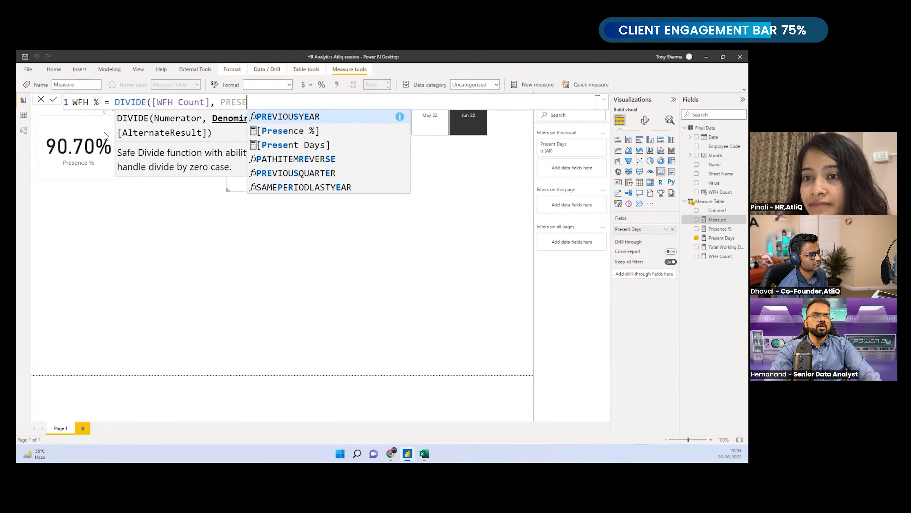
key("Down")
key("Down")
key("Tab")
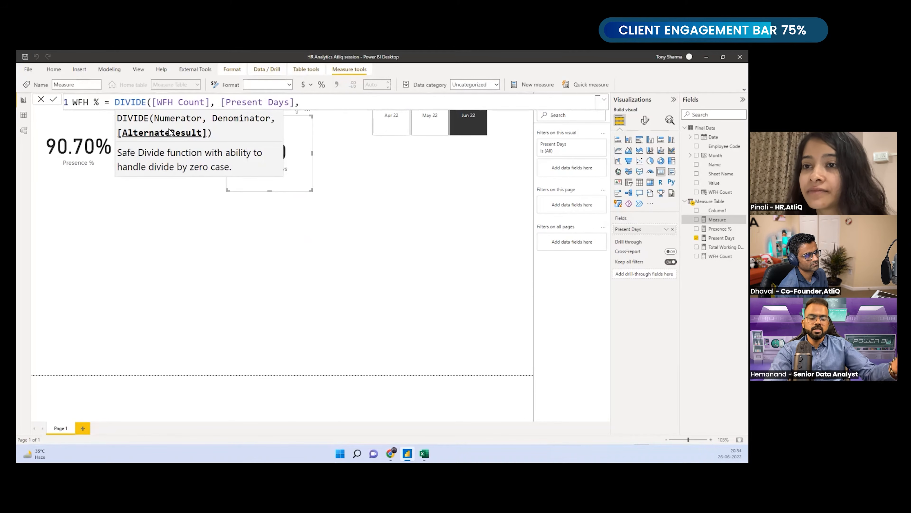
type(")")
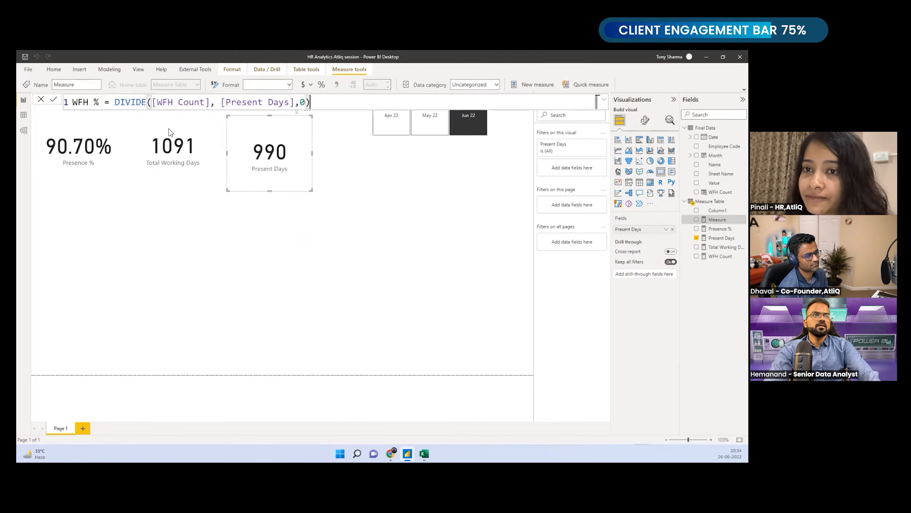
key("Return")
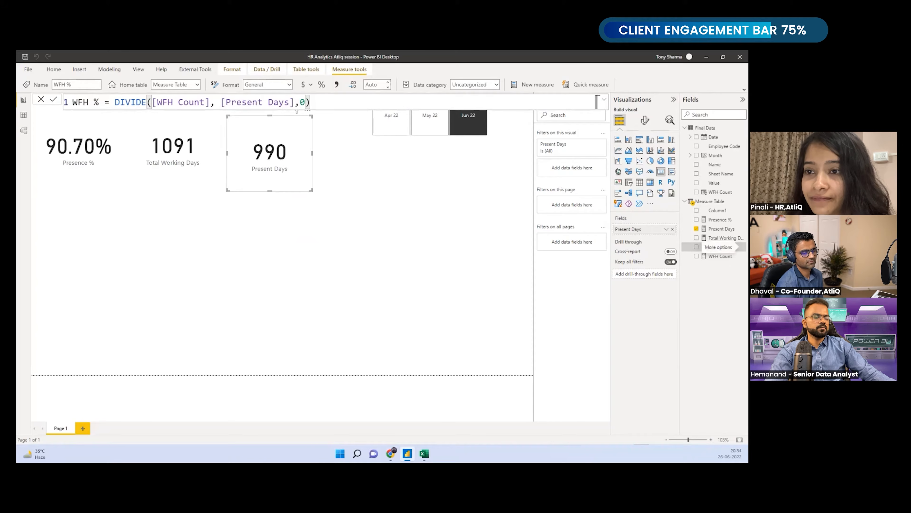
Duplicate the Total Working Days card in the empty area below and replace the copy's field with WFH %.
left_click(185, 176)
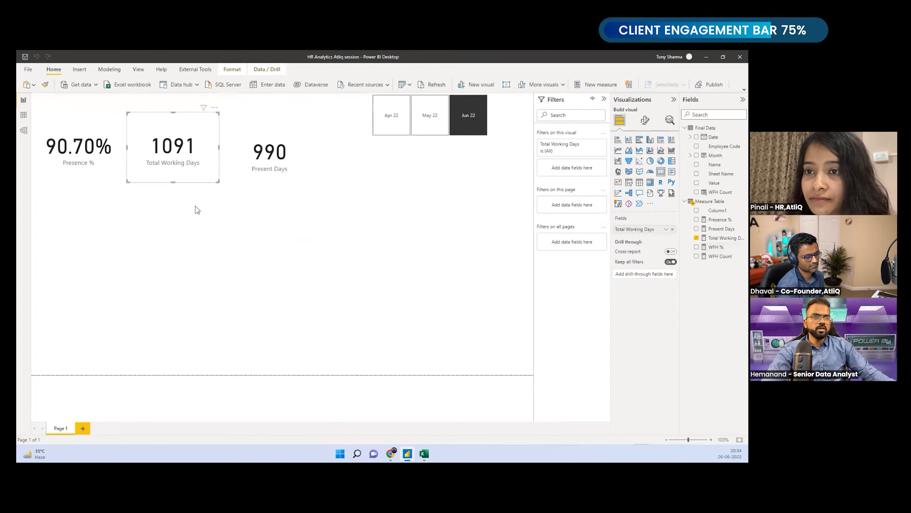
left_click(189, 246)
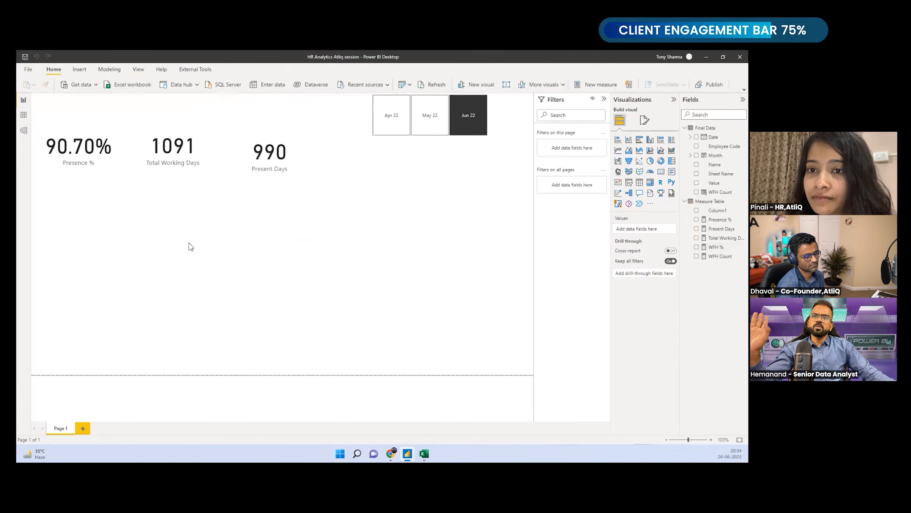
left_click(186, 176)
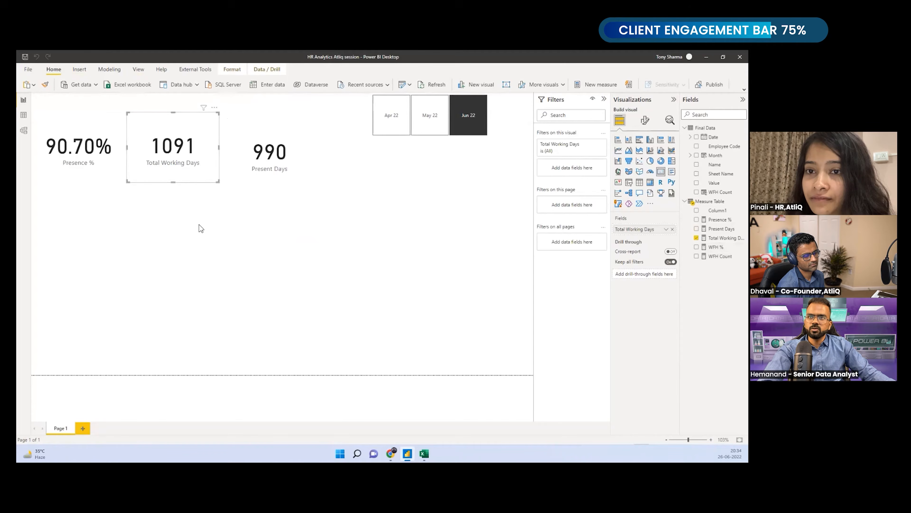
key("ctrl+v")
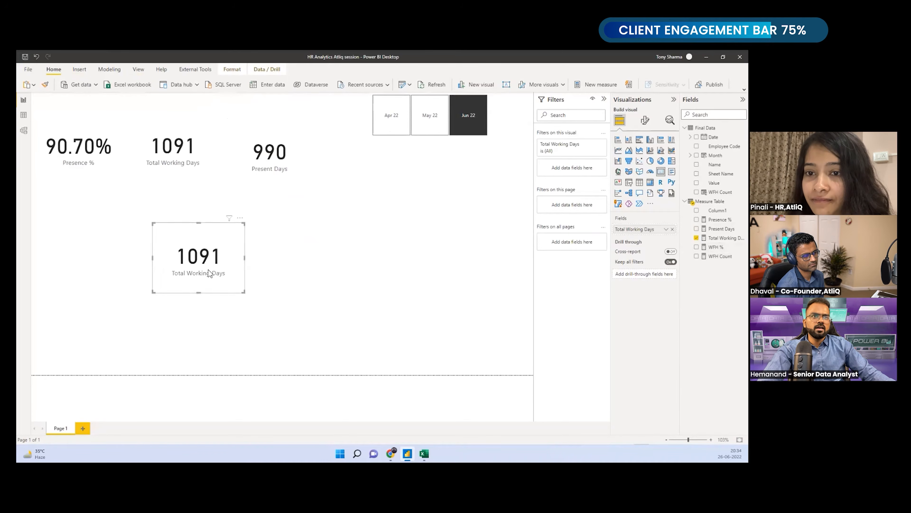
left_click_drag(716, 247, 609, 218)
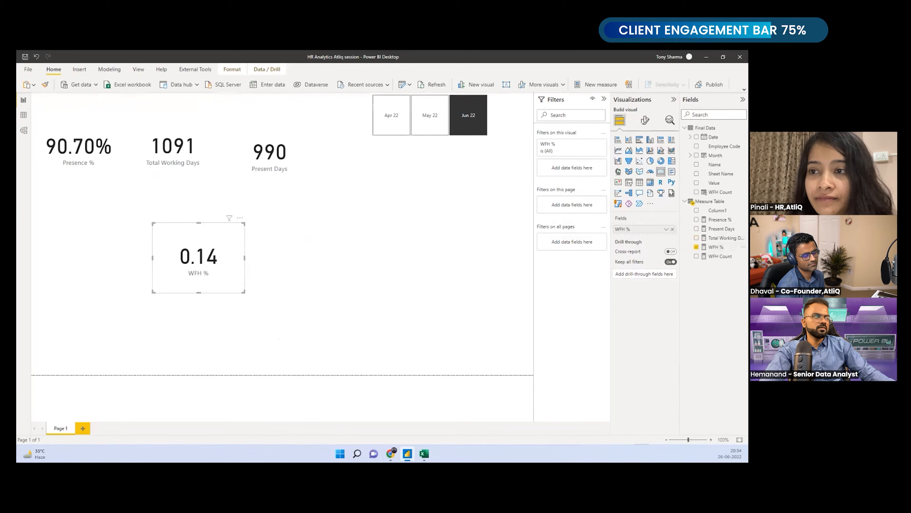
Format the WFH % measure as a percentage.
left_click(716, 247)
left_click(321, 85)
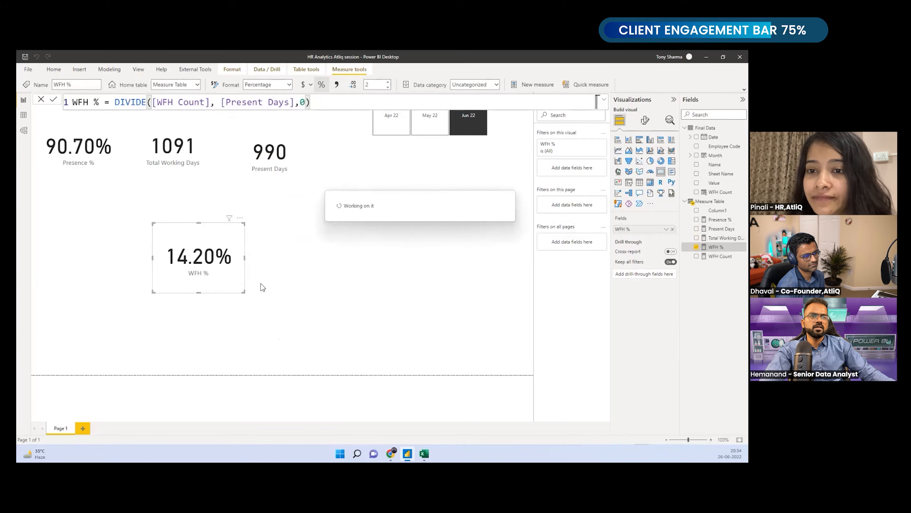
left_click(410, 249)
Place the WFH % card between the Presence % and Present Days cards, moving the Total Working Days card below the row.
left_click(210, 268)
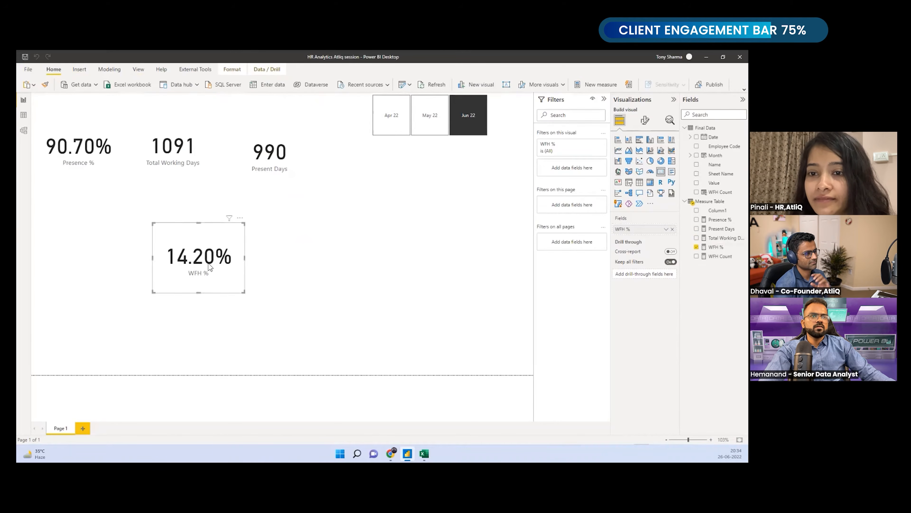
left_click_drag(210, 268, 182, 205)
left_click_drag(173, 148, 268, 183)
left_click_drag(172, 192, 174, 163)
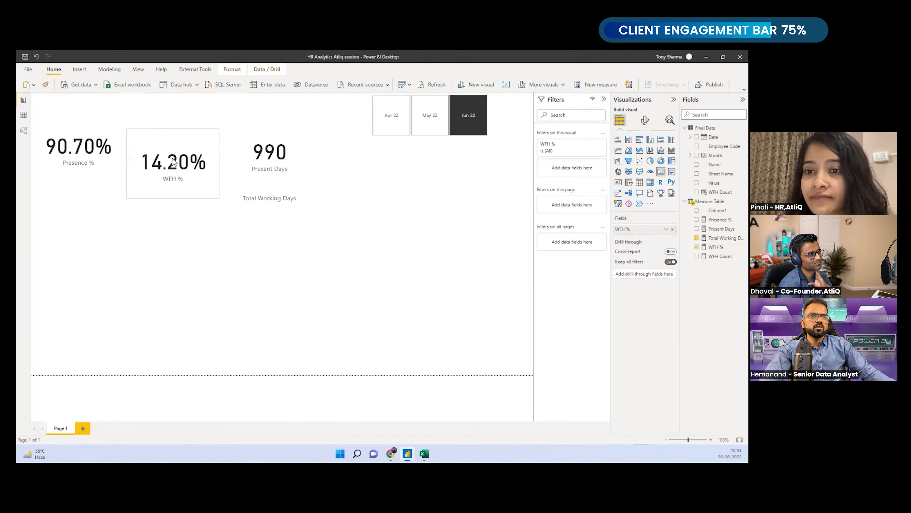
left_click_drag(293, 198, 278, 282)
left_click_drag(184, 185, 187, 179)
left_click_drag(273, 259, 264, 257)
left_click_drag(174, 160, 174, 154)
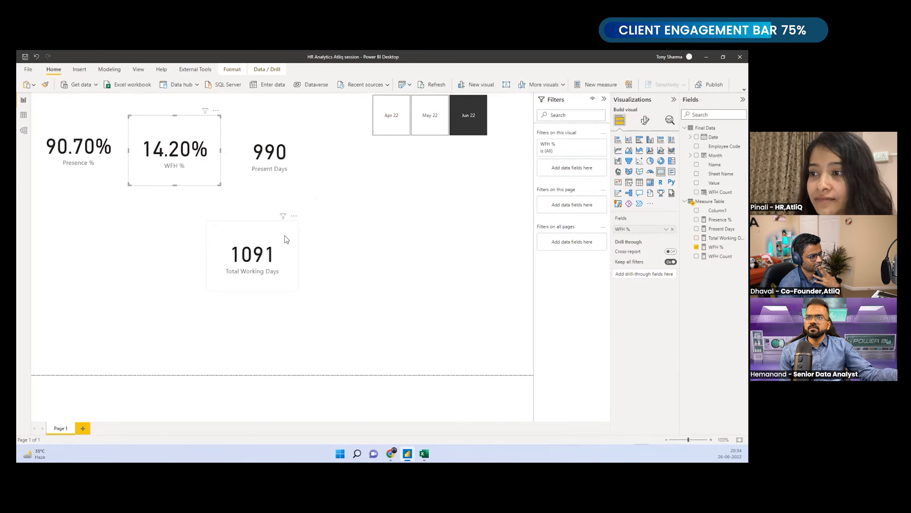
Compare the card values for May 22 and Apr 22 using the month slicer, and return it to Jun 22.
left_click(479, 122)
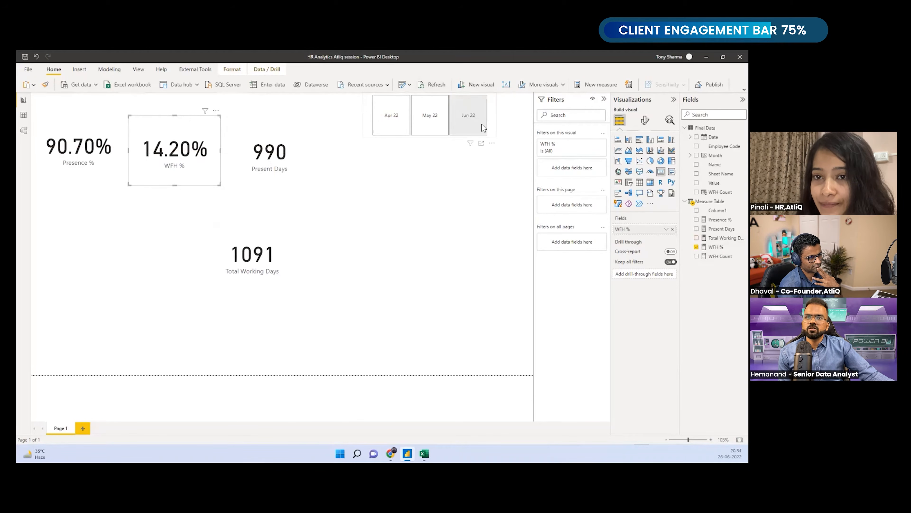
left_click(439, 131)
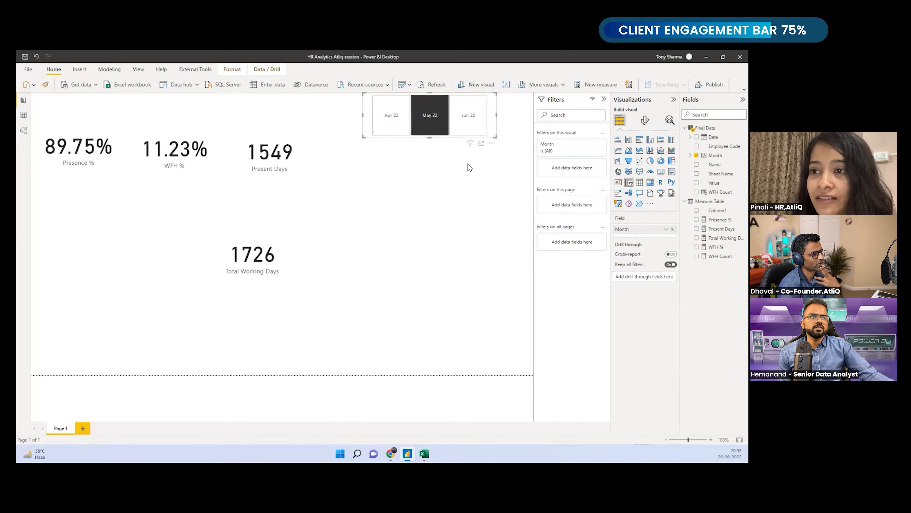
left_click(402, 123)
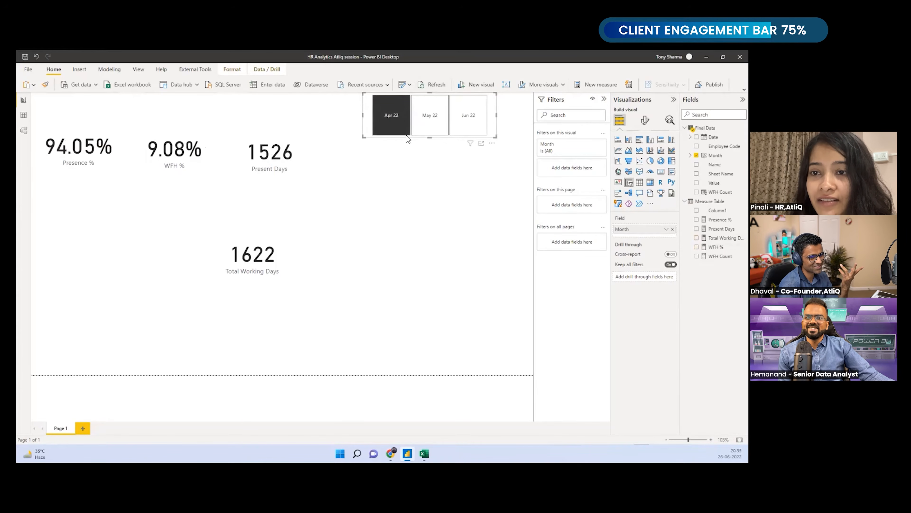
left_click(446, 118)
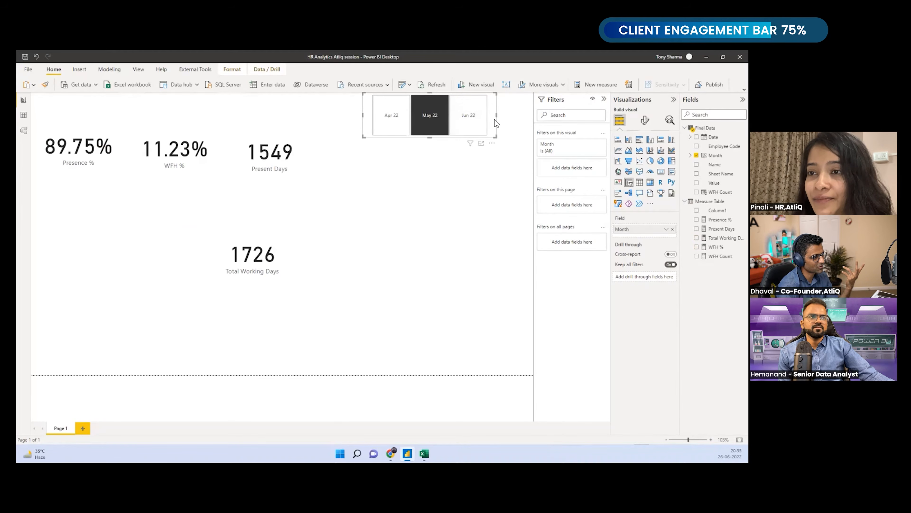
left_click(475, 118)
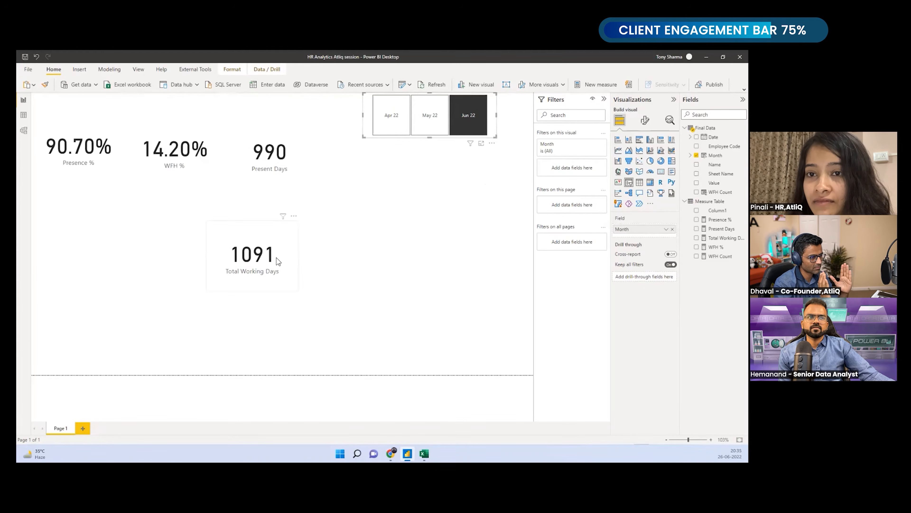
Delete the Total Working Days card and shrink and line up the Presence %, WFH % and Present Days cards in one row.
left_click_drag(275, 259, 291, 265)
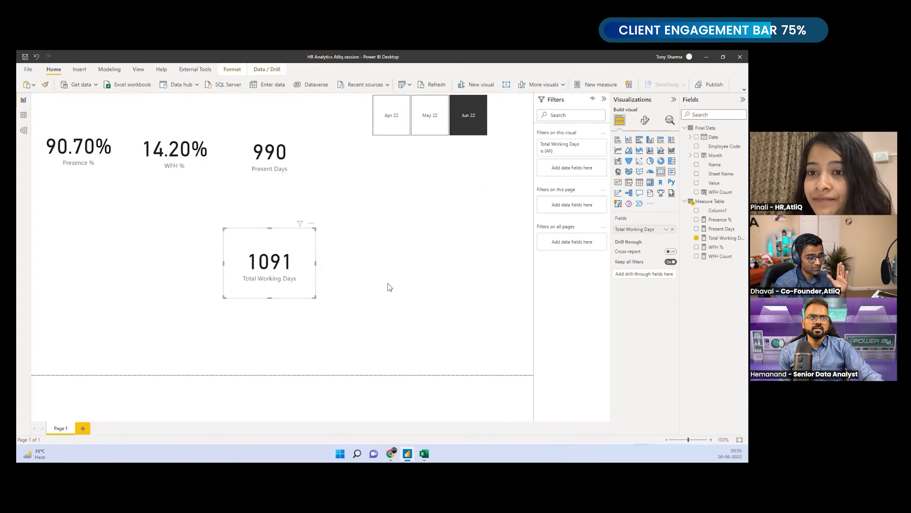
key("Delete")
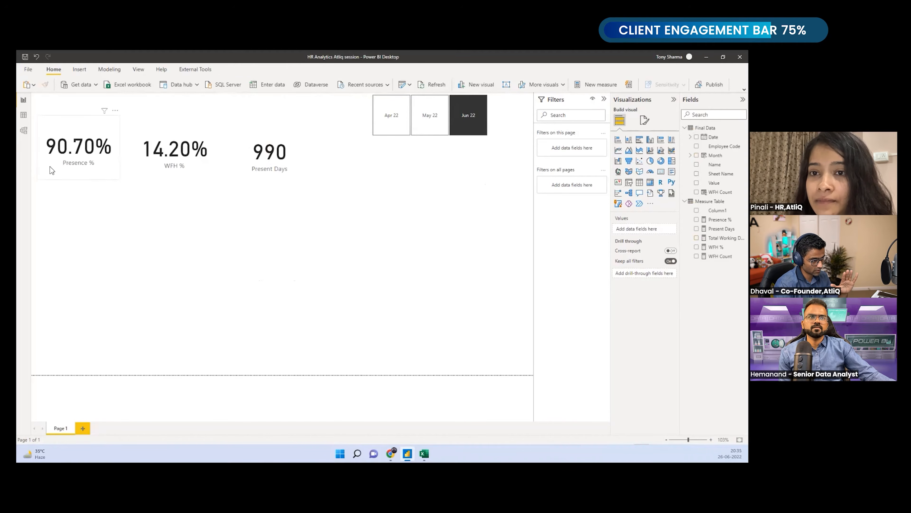
left_click(91, 165)
mouse_move(119, 178)
left_mouse_down()
mouse_move(103, 168)
mouse_move(113, 169)
left_mouse_up()
left_click_drag(215, 161, 170, 151)
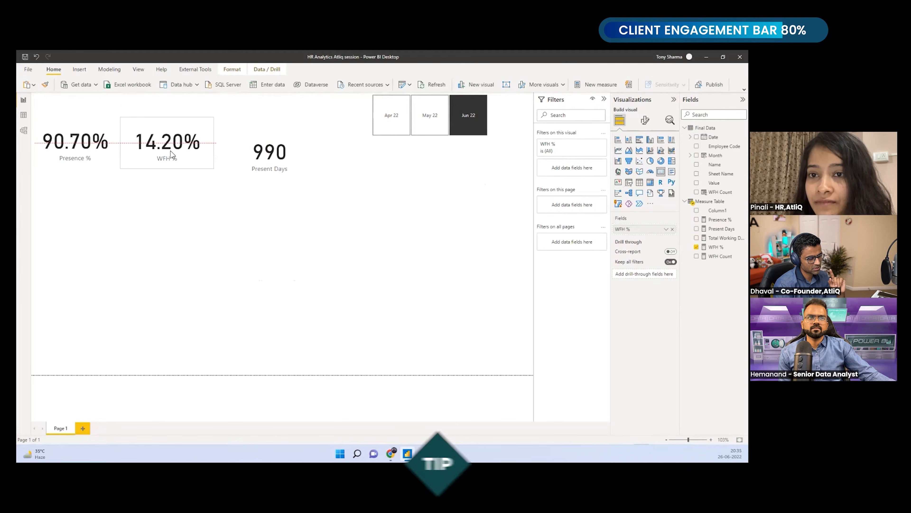
left_click_drag(285, 173, 302, 163)
left_click_drag(302, 110, 271, 144)
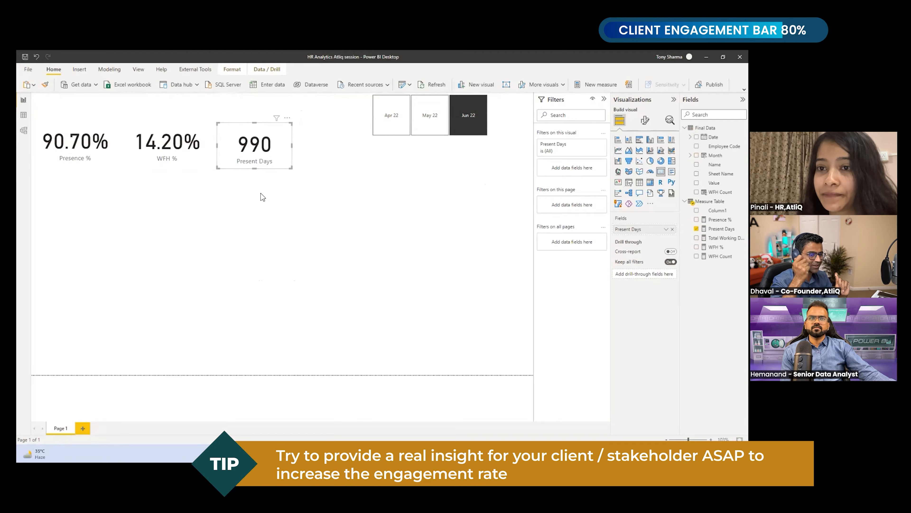
Delete the Present Days card, keeping the Presence % and WFH % cards.
left_click(59, 148)
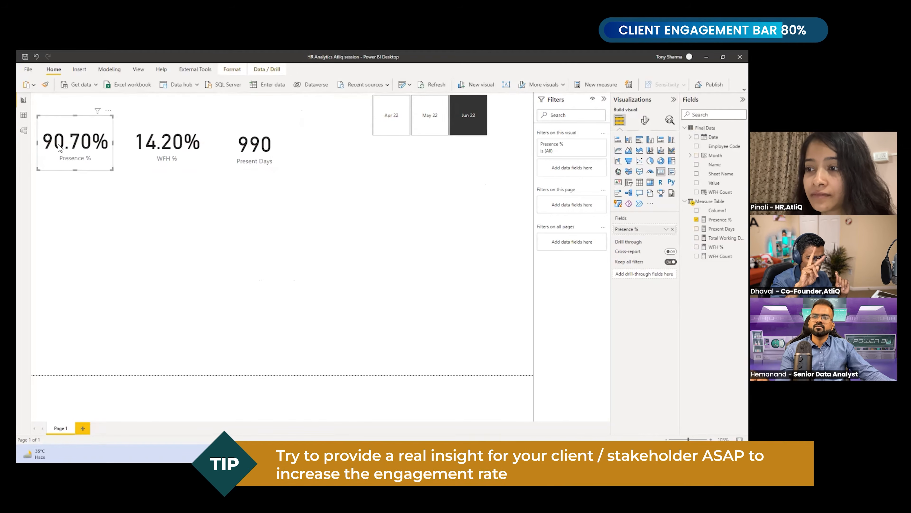
left_click(207, 162, "ctrl")
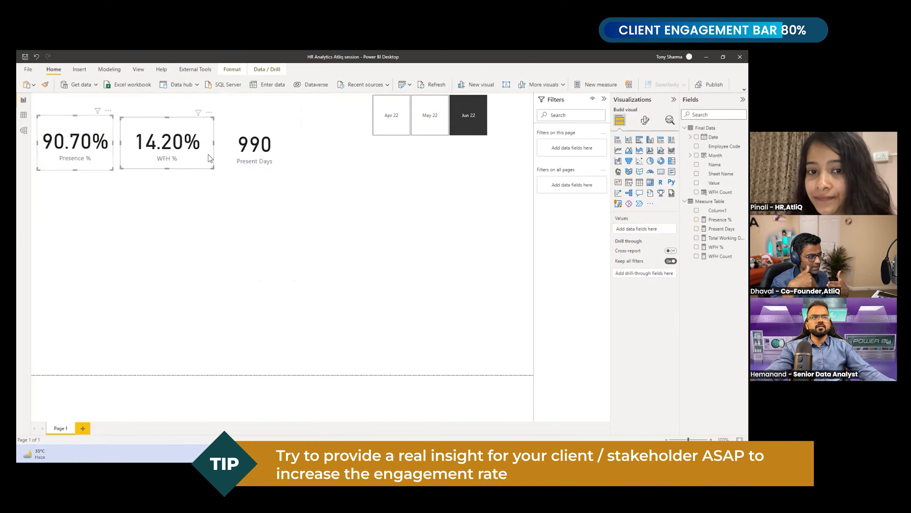
left_click(281, 189)
left_click(283, 167)
key("Delete")
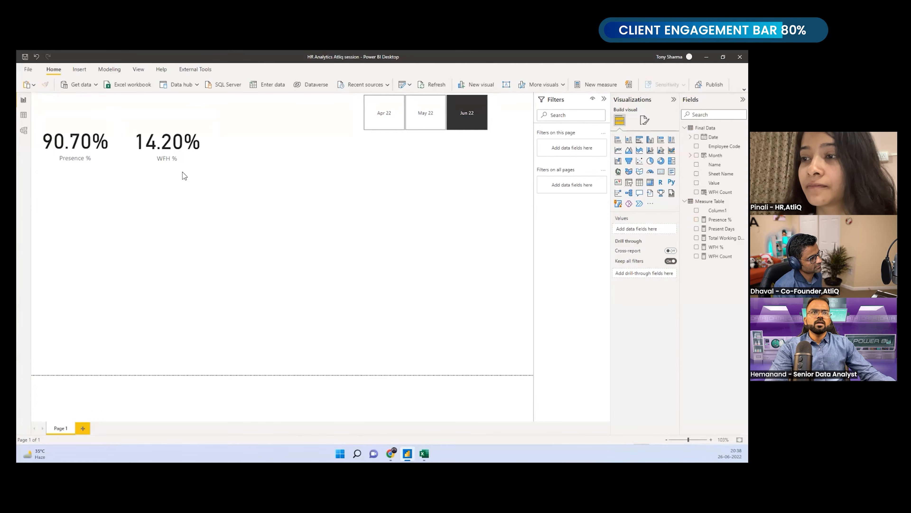
Review the formula of the WFH Count column in the Final Data table.
left_click(163, 166)
left_click(80, 154)
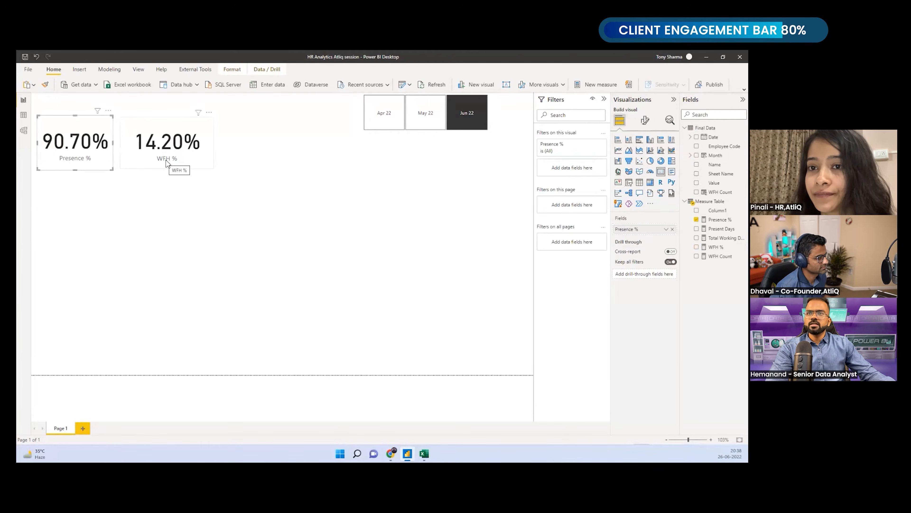
left_click(26, 119)
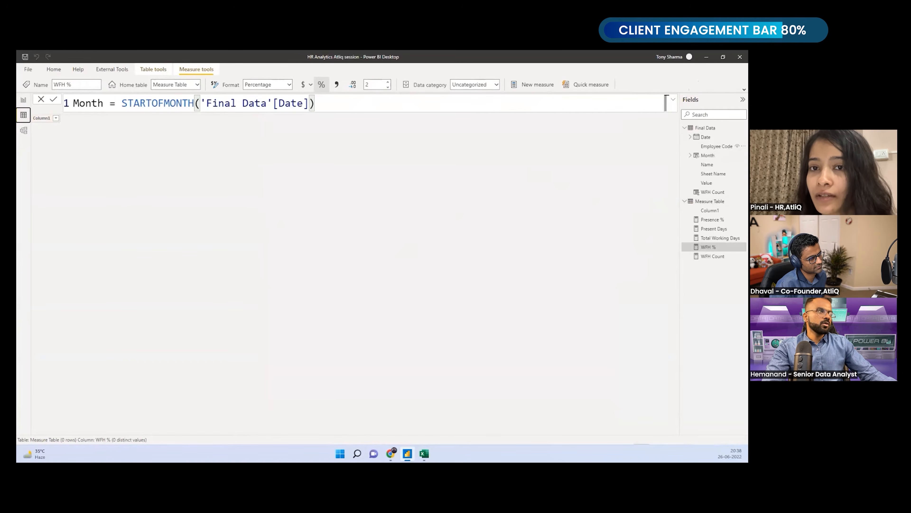
left_click(706, 136)
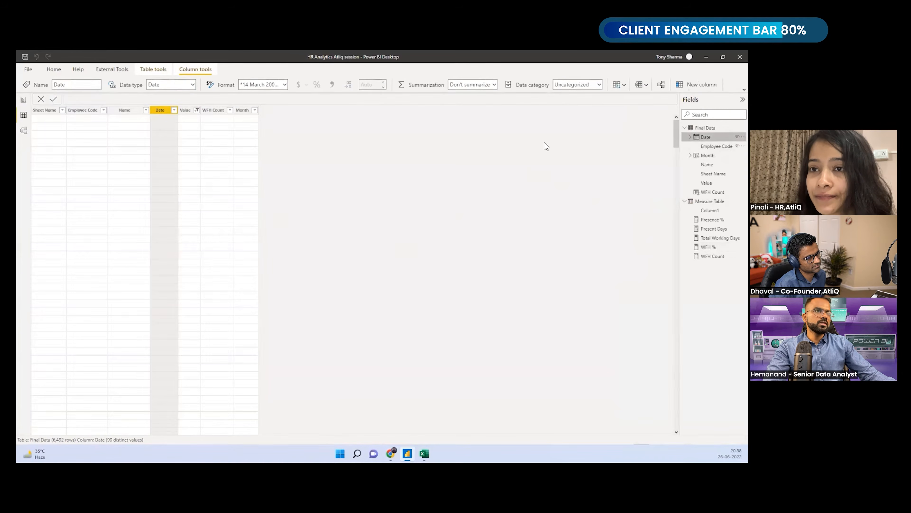
left_click(186, 110)
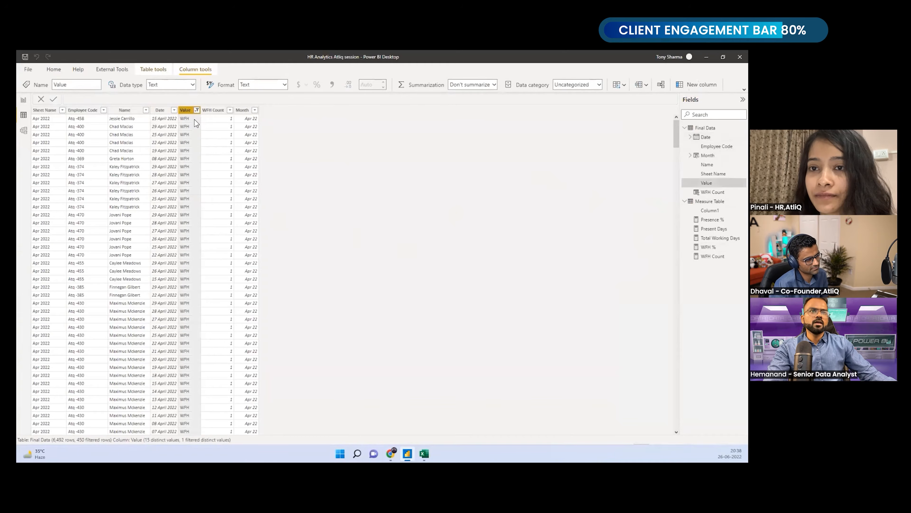
left_click(215, 110)
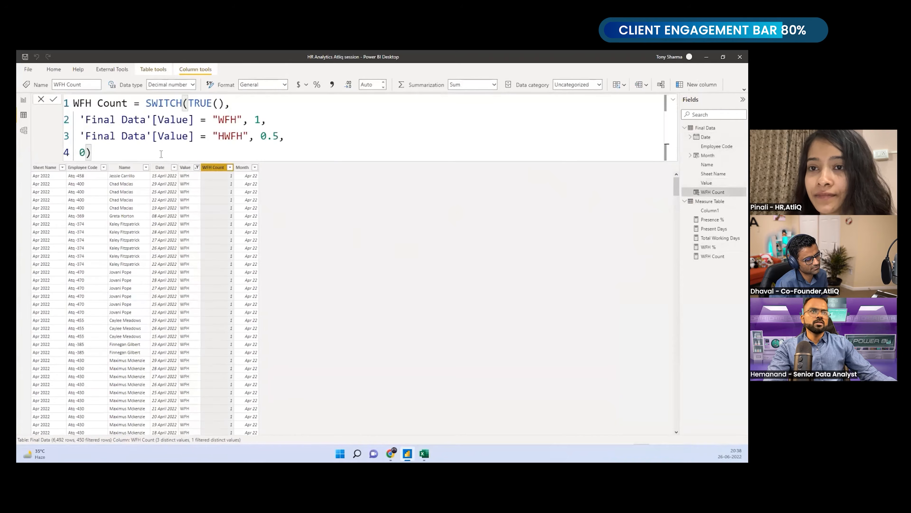
key("ctrl+a")
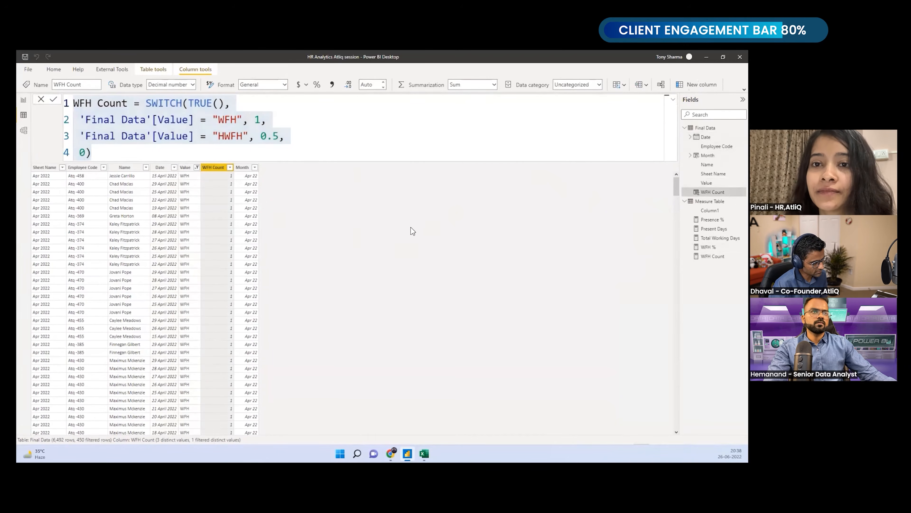
left_click(242, 167)
right_click(243, 167)
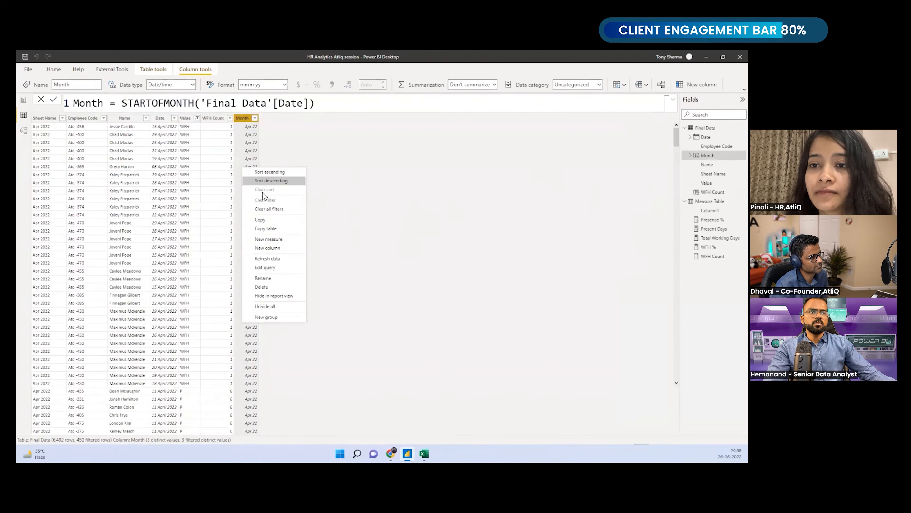
left_click(285, 248)
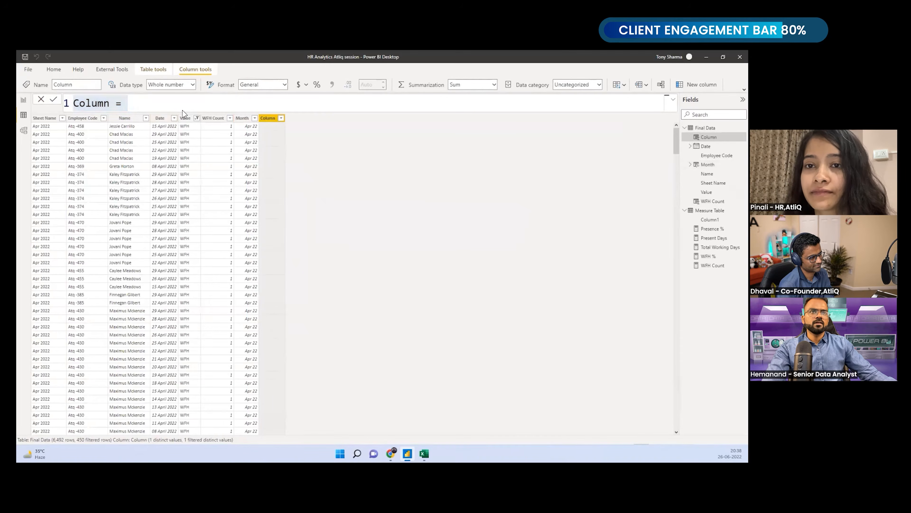
key("Escape")
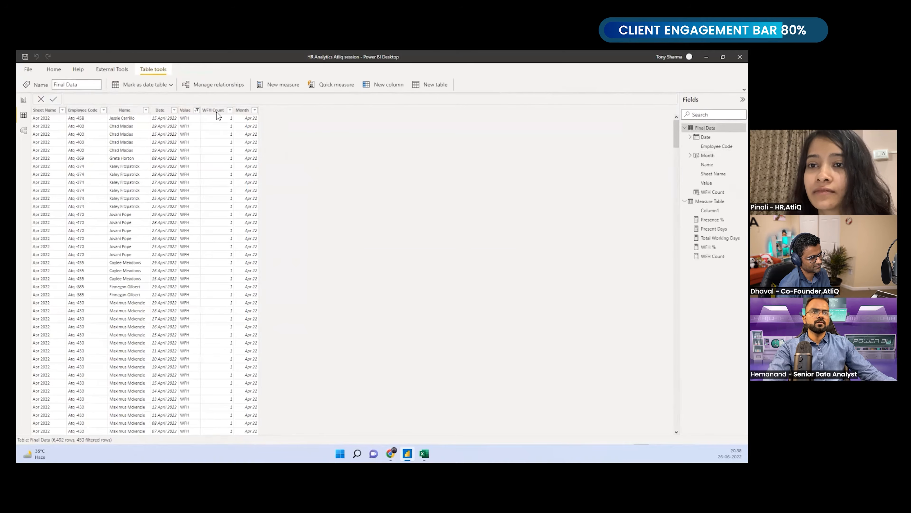
Copy the whole SWITCH formula of the WFH Count column in the Final Data table.
left_click(213, 110)
left_click(146, 150)
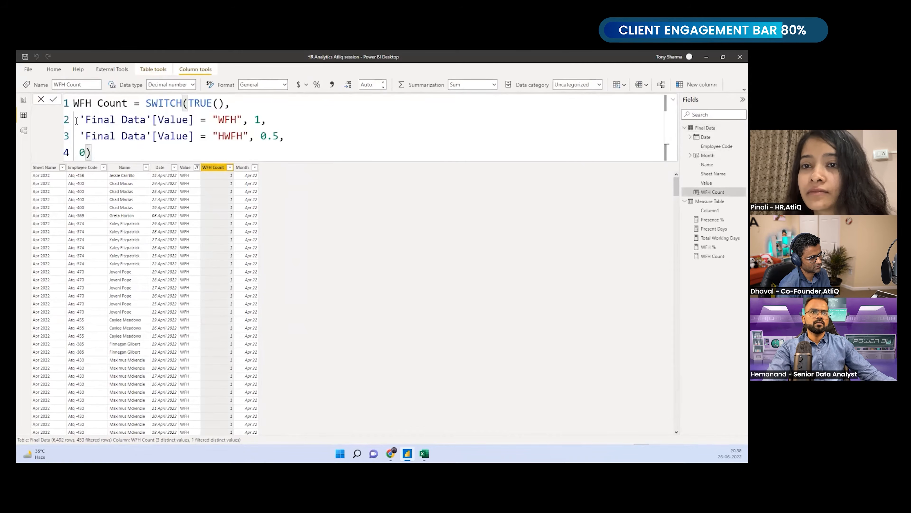
key("ctrl+a")
key("ctrl+c")
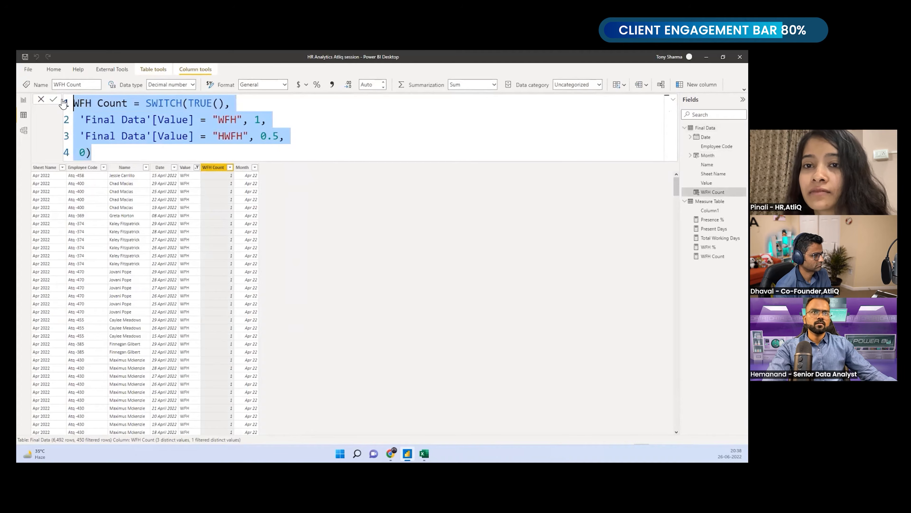
left_click(370, 272)
Add a new calculated column to the Final Data table and paste the copied WFH Count formula into it.
left_click(242, 167)
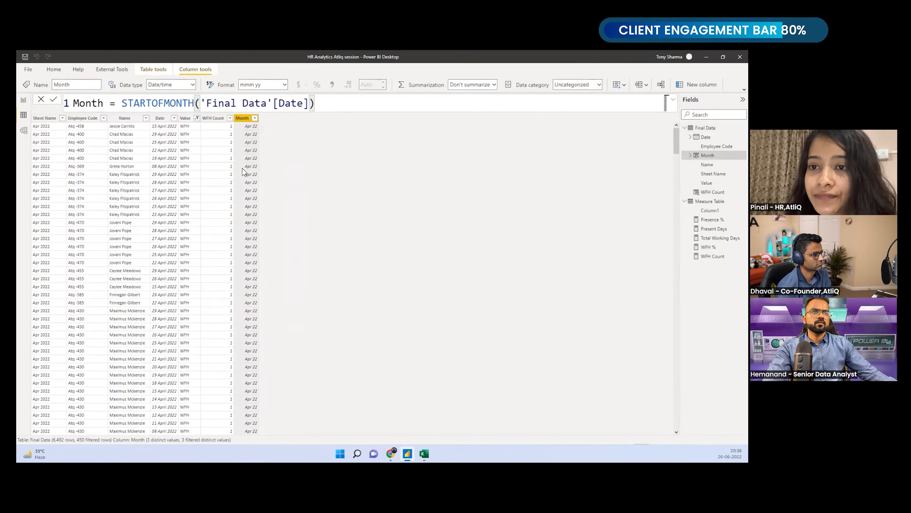
right_click(243, 171)
right_click(246, 118)
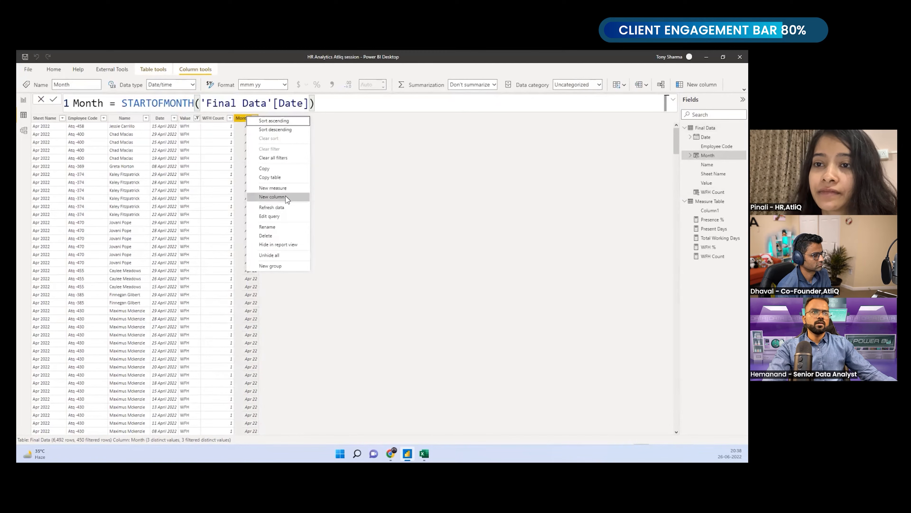
key("Escape")
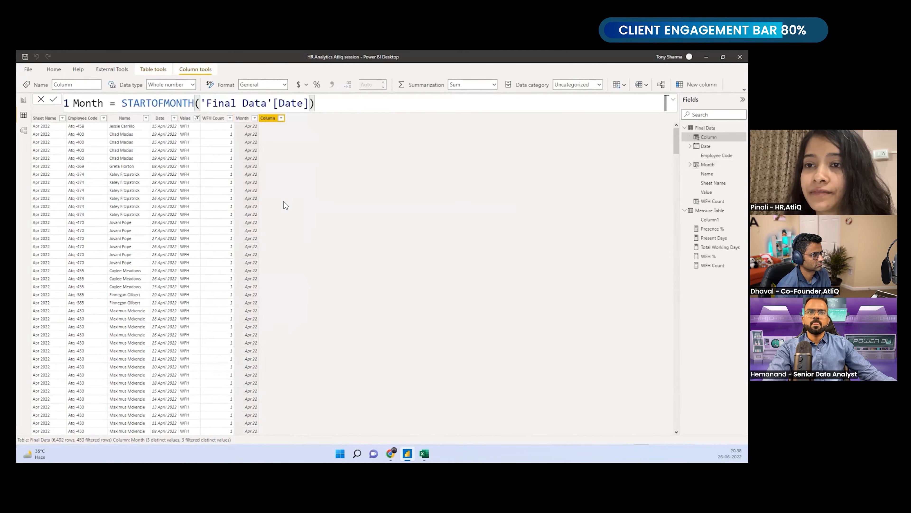
key("ctrl+v")
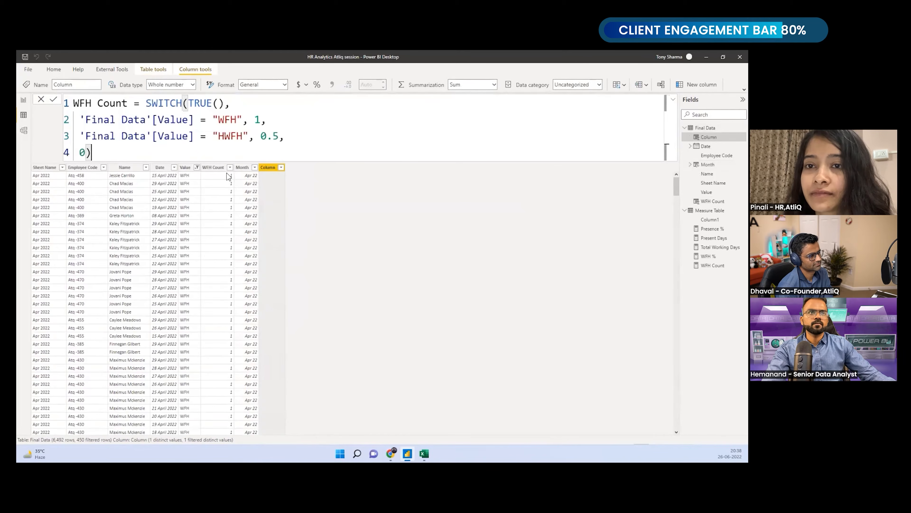
Rename the pasted formula SL Count, make "SL" return 1 and "HSL" return 0.5, and commit the column.
left_click(227, 119)
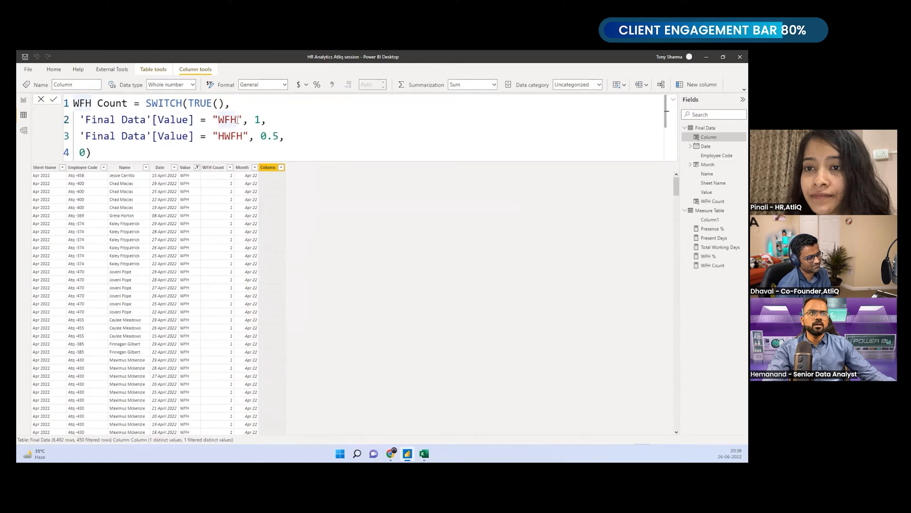
double_click(237, 119)
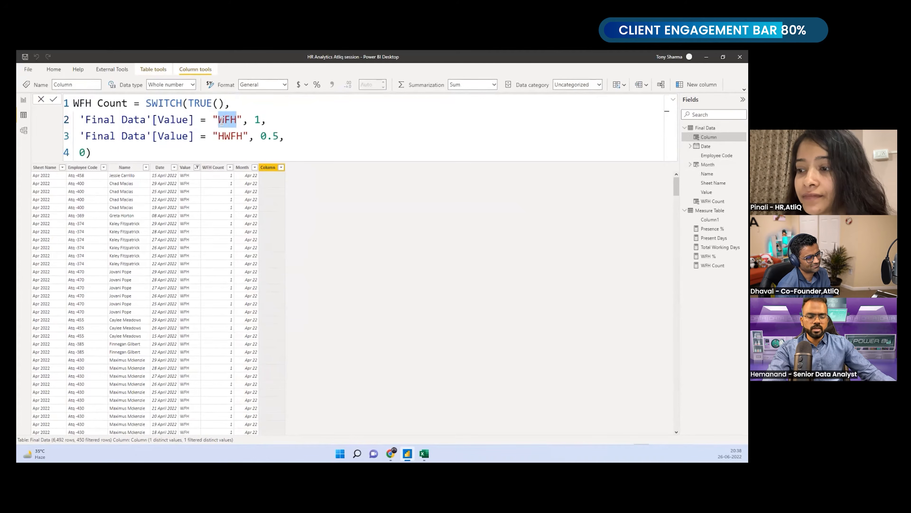
type("SL")
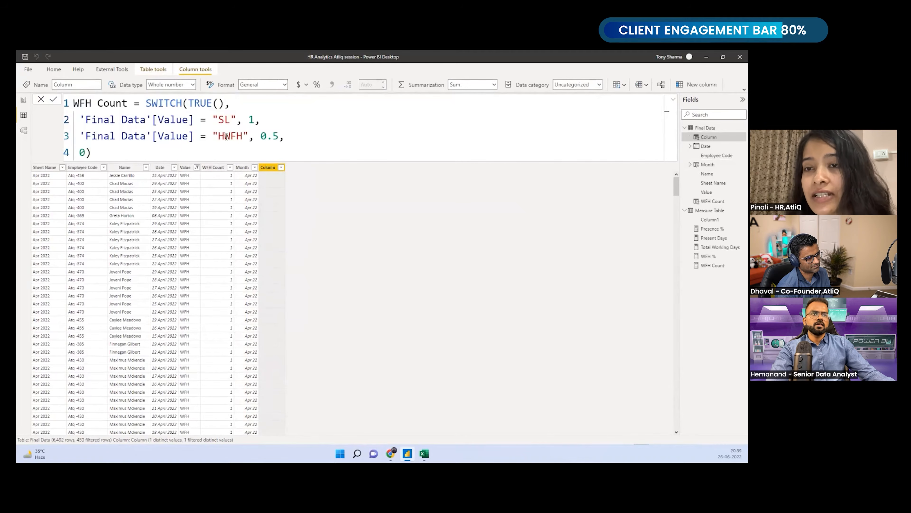
left_click_drag(225, 136, 242, 141)
type("SL")
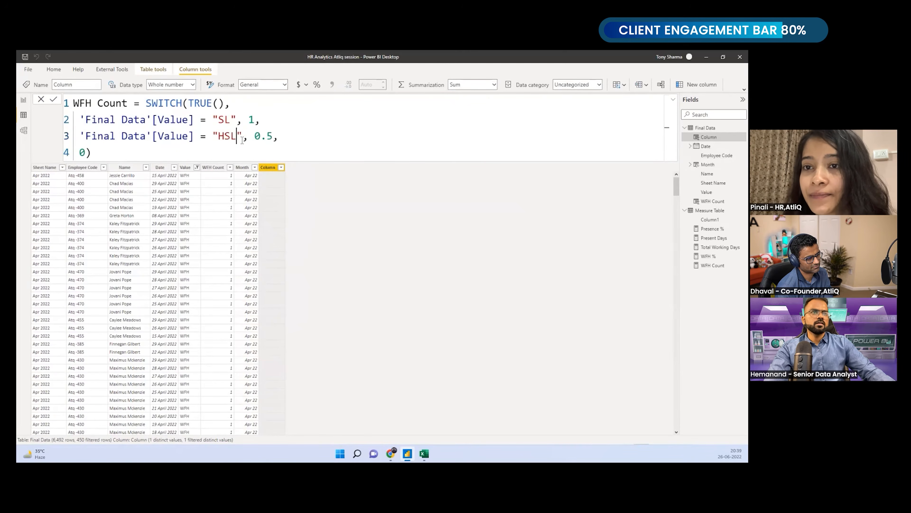
left_click_drag(92, 104, 72, 104)
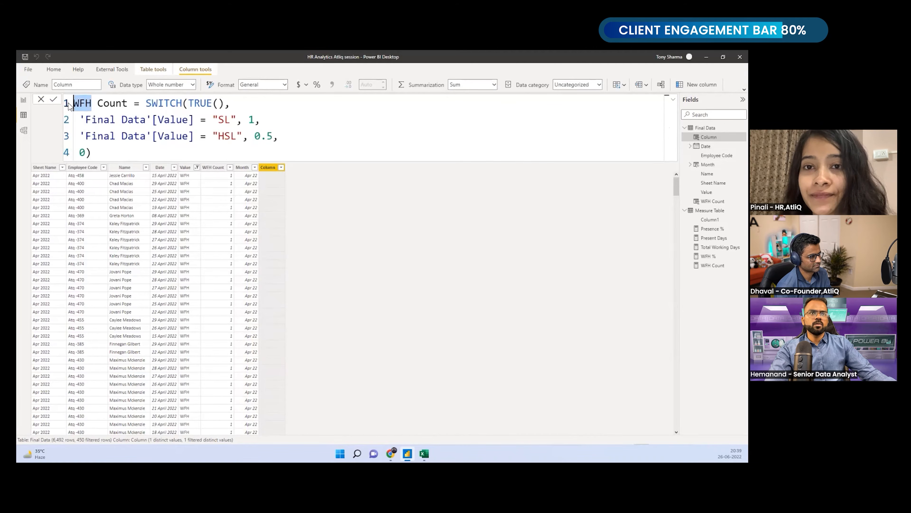
type("SL")
left_click(99, 152)
key("Return")
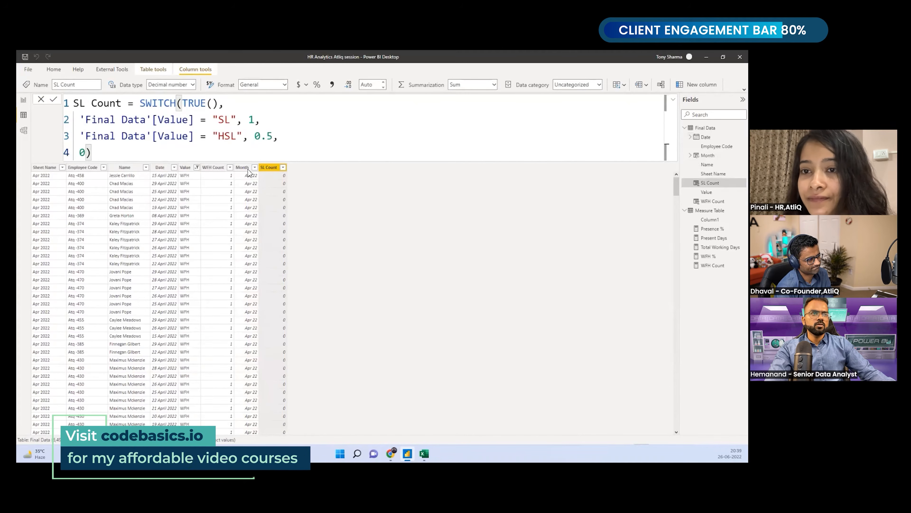
Filter the Value column to SL only to check the SL Count values for full sick-leave days.
left_click(190, 167)
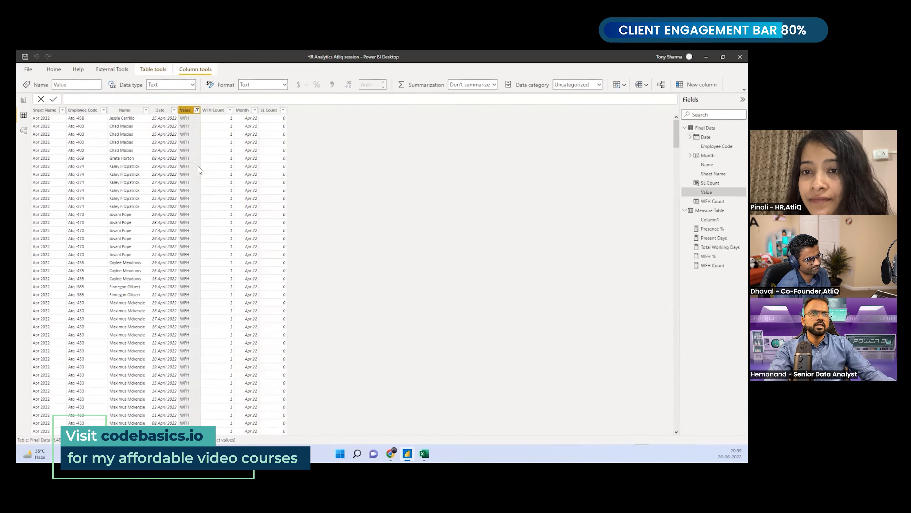
left_click(196, 110)
left_click(212, 286)
left_click(212, 278)
left_click(269, 306)
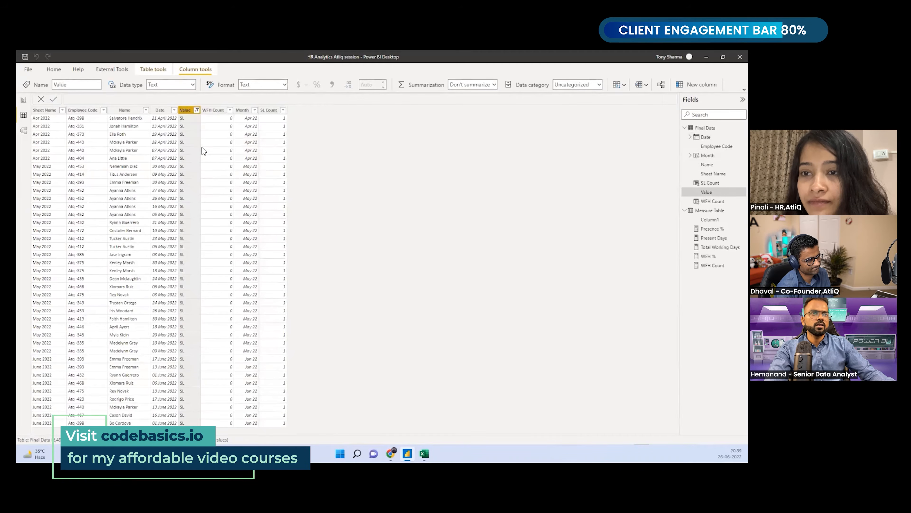
Filter the Value column to HSL only to check the SL Count values for half-day sick leave.
left_click(197, 111)
left_click(218, 278)
left_click(221, 238)
left_click(268, 304)
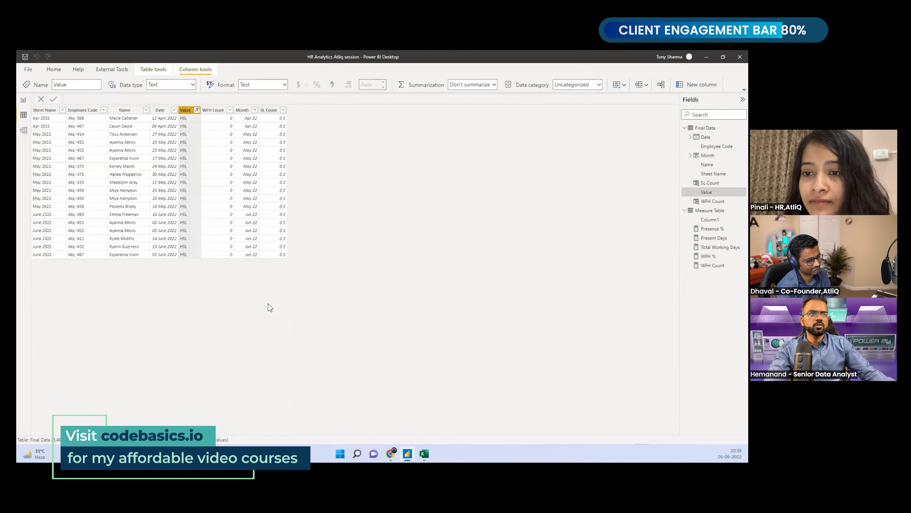
Clear the filter on the Value column and return to the report page.
left_click(197, 110)
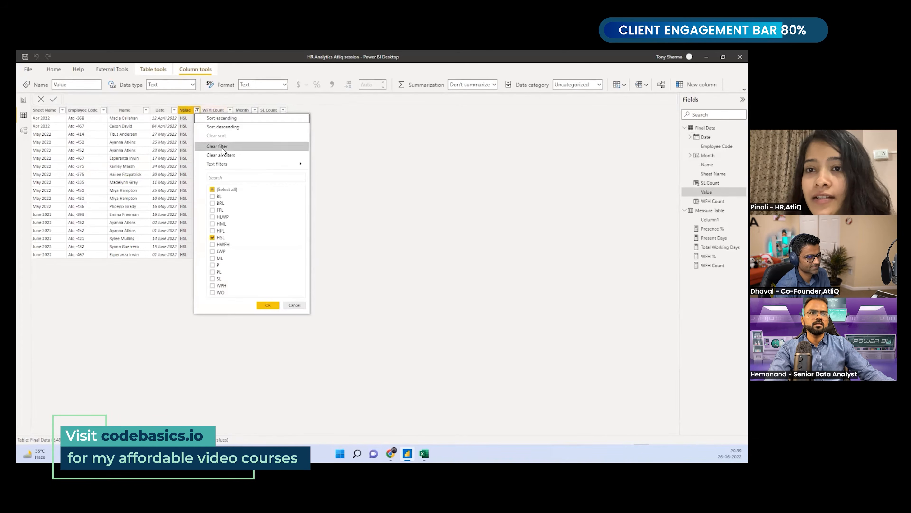
left_click(229, 148)
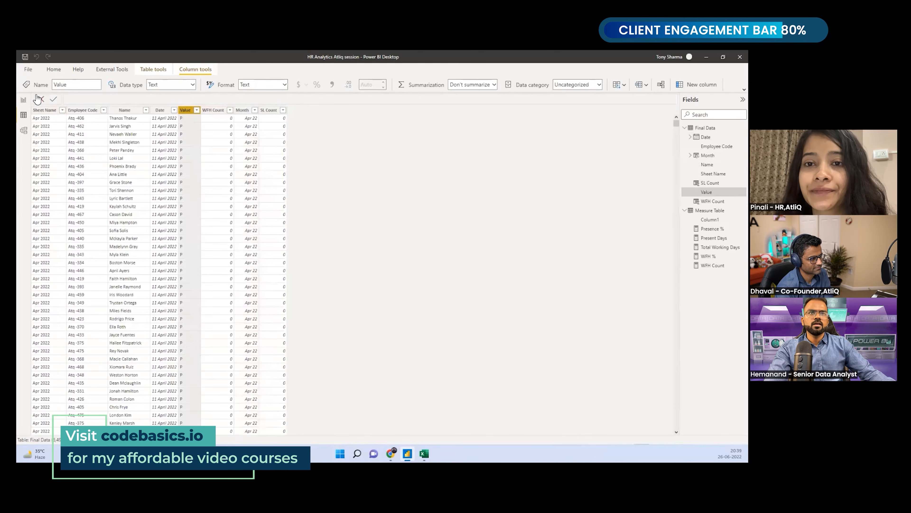
left_click(24, 100)
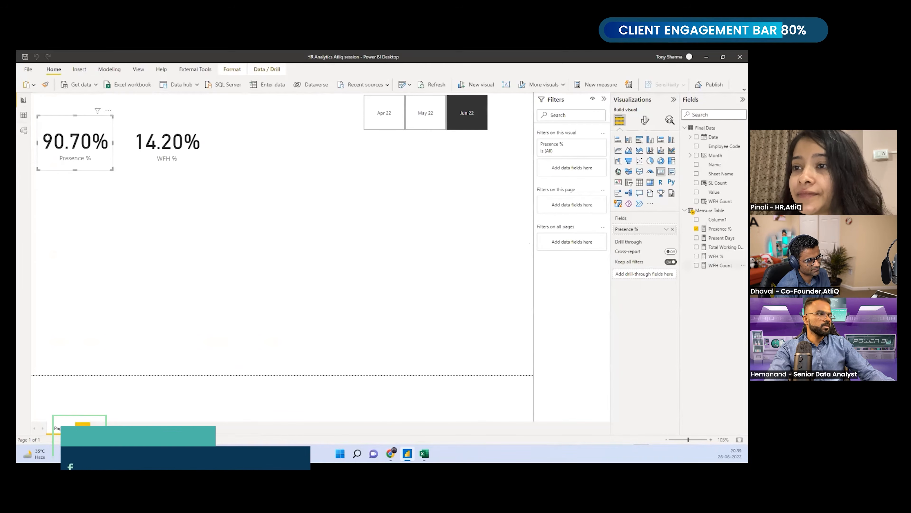
Copy the WFH Count measure's formula into a new measure in the Measure Table.
left_click_drag(292, 103, 23, 92)
key("ctrl+c")
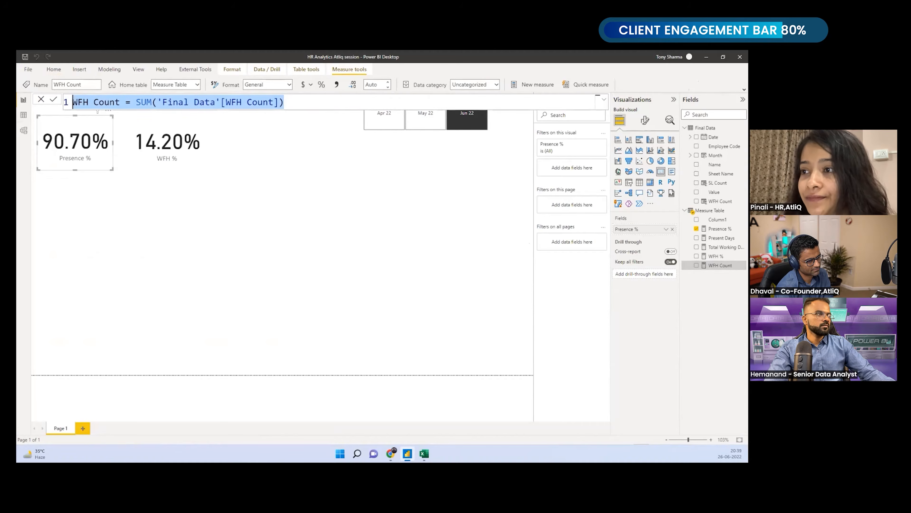
right_click(719, 266)
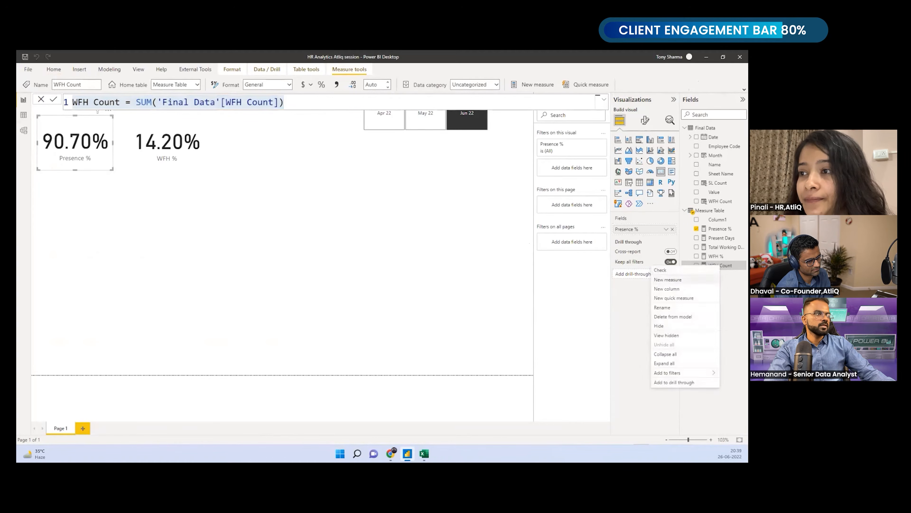
left_click(702, 280)
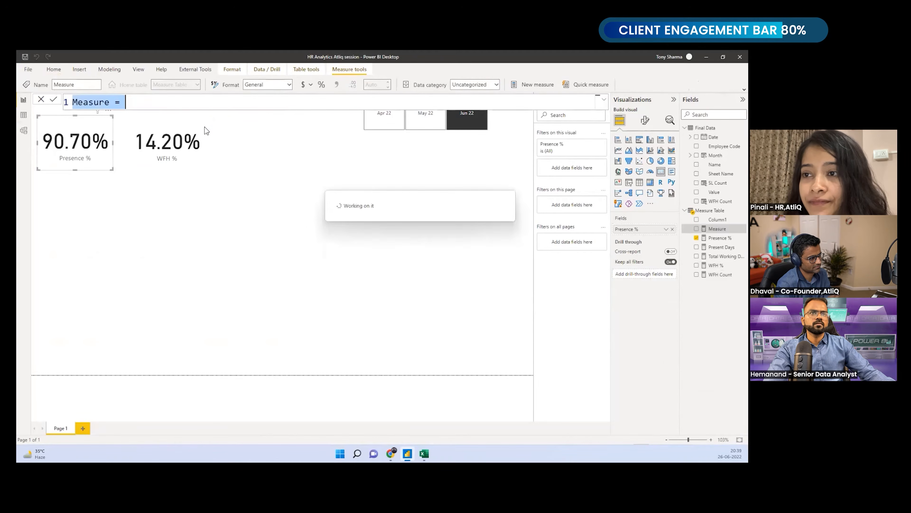
key("ctrl+v")
Turn the pasted formula into the measure SL Count = SUM('Final Data'[SL Count]).
double_click(78, 103)
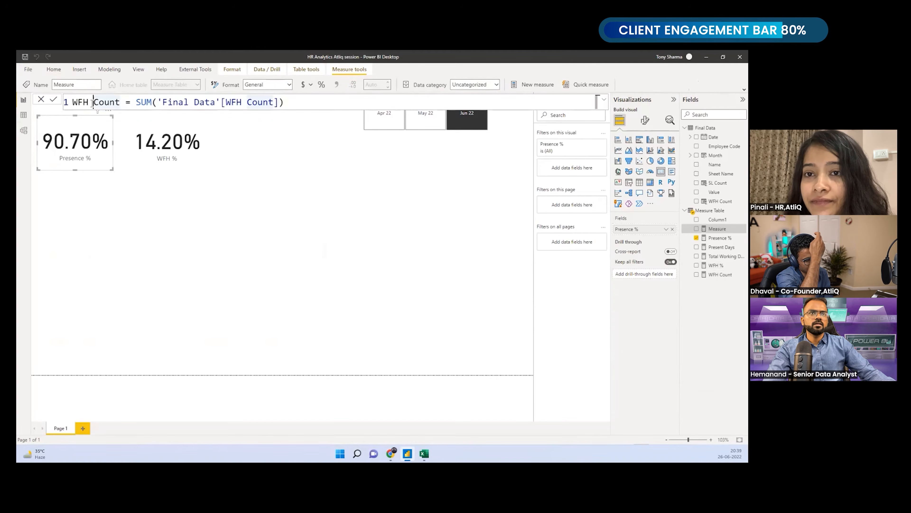
key("BackSpace")
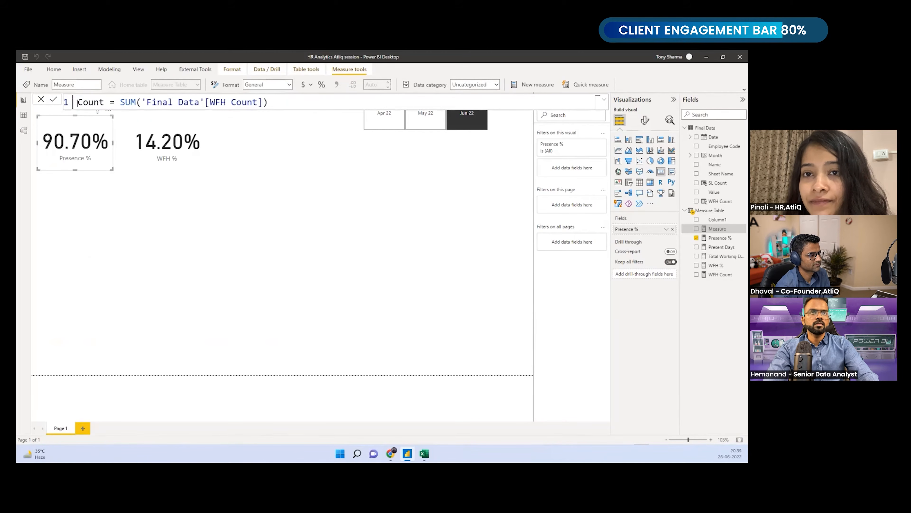
type("SL")
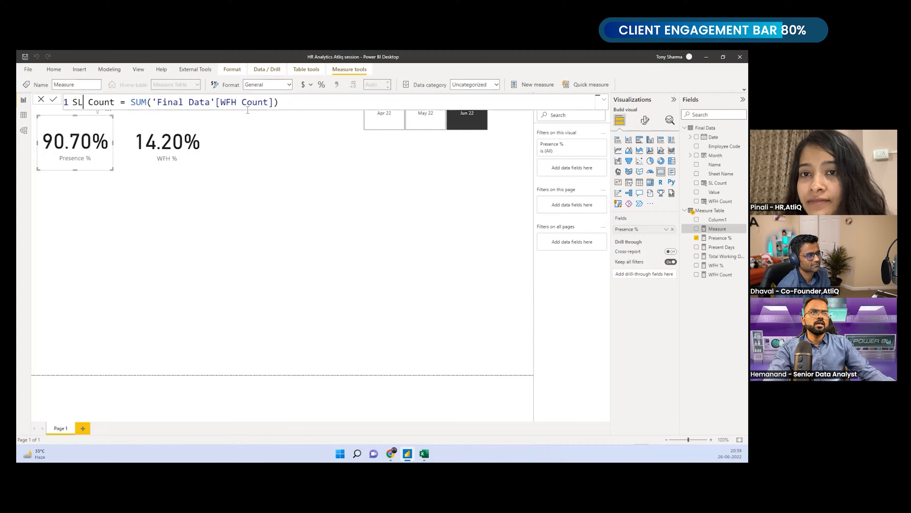
double_click(226, 102)
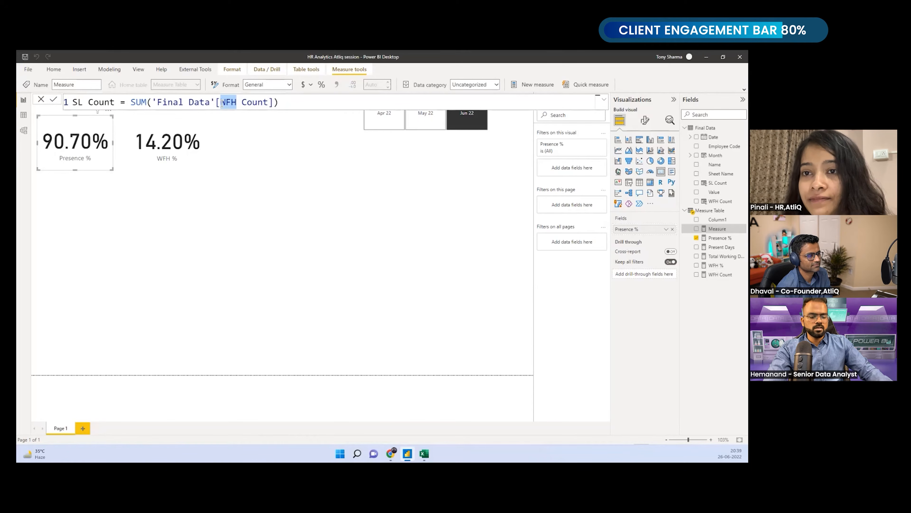
type("SL")
left_click(305, 105)
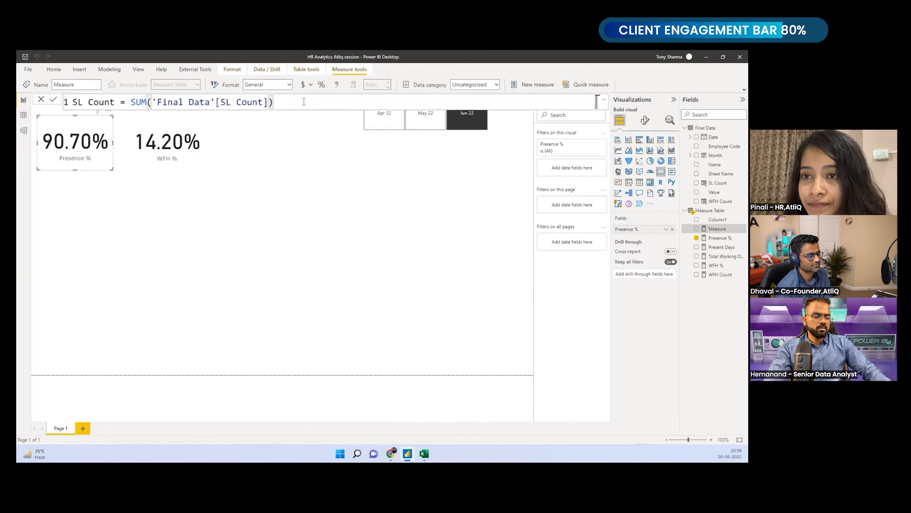
key("Return")
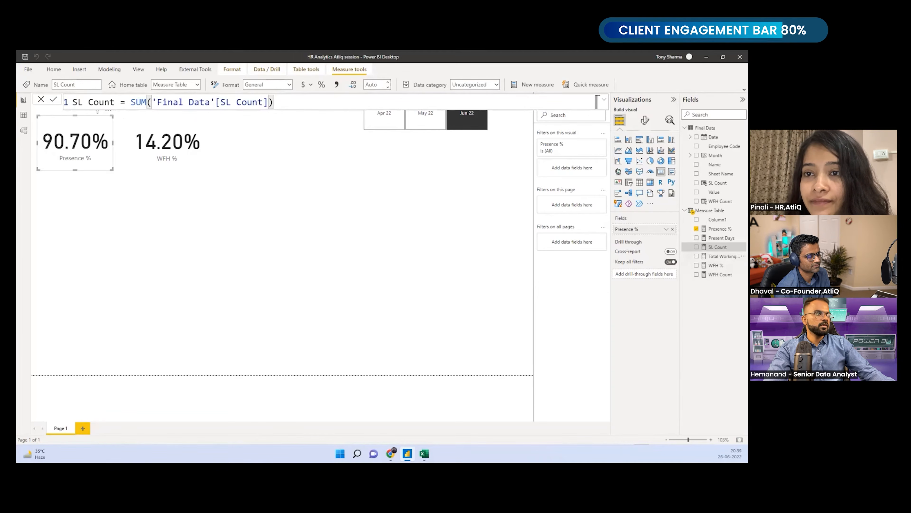
Copy the WFH % measure's formula into a new measure in the Measure Table.
left_click(716, 265)
left_click(336, 104)
key("ctrl+a")
key("ctrl+c")
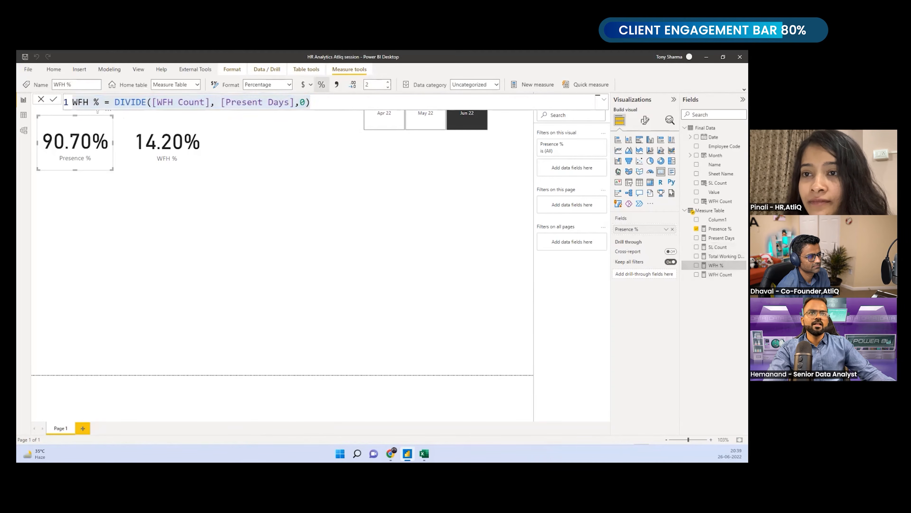
right_click(716, 265)
left_click(677, 280)
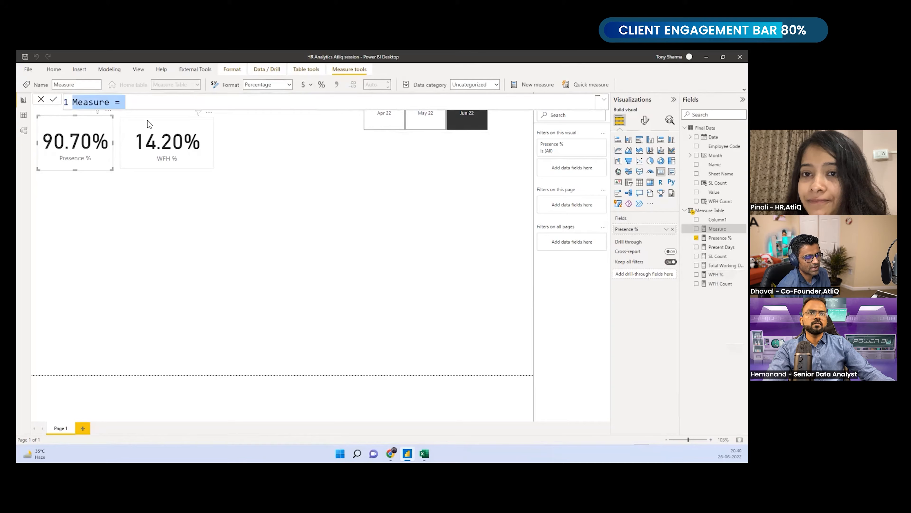
key("ctrl+v")
Rename the copied measure SL % and have it divide SL Count by Present Days.
double_click(83, 103)
type("SL")
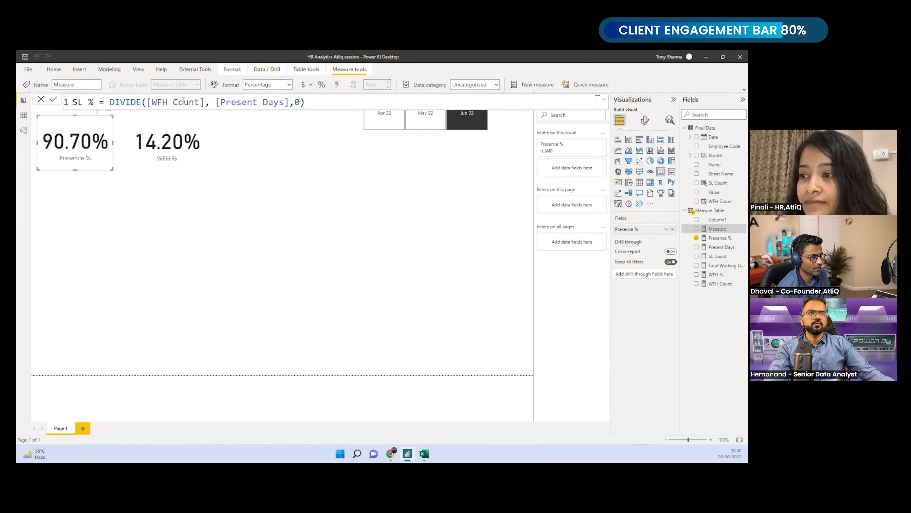
double_click(153, 102)
type("SL")
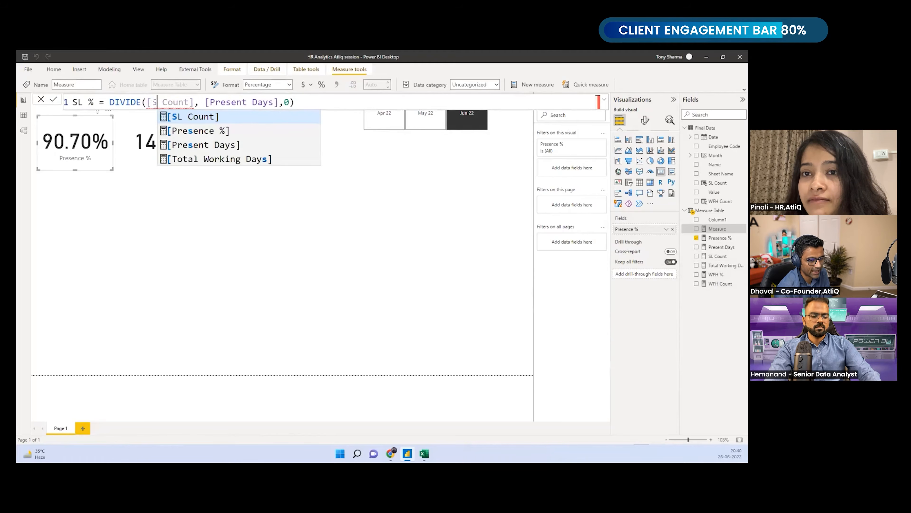
left_click(338, 104)
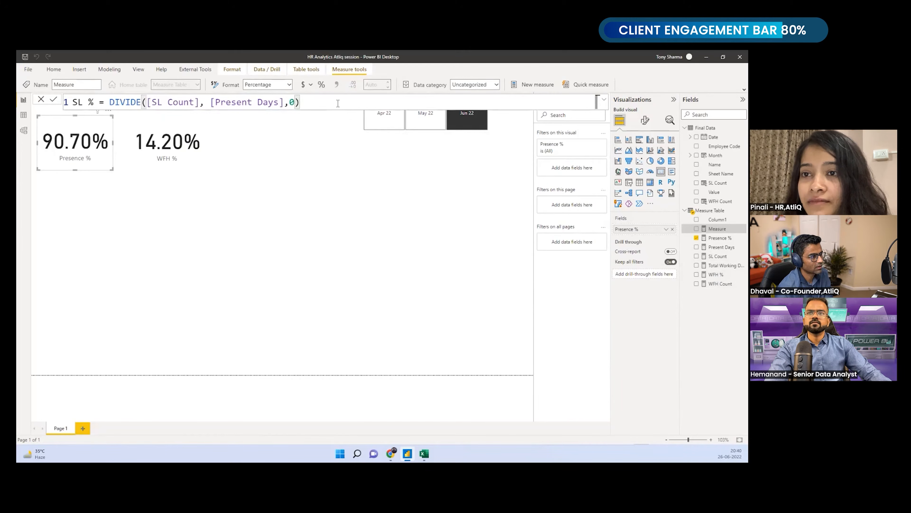
key("Return")
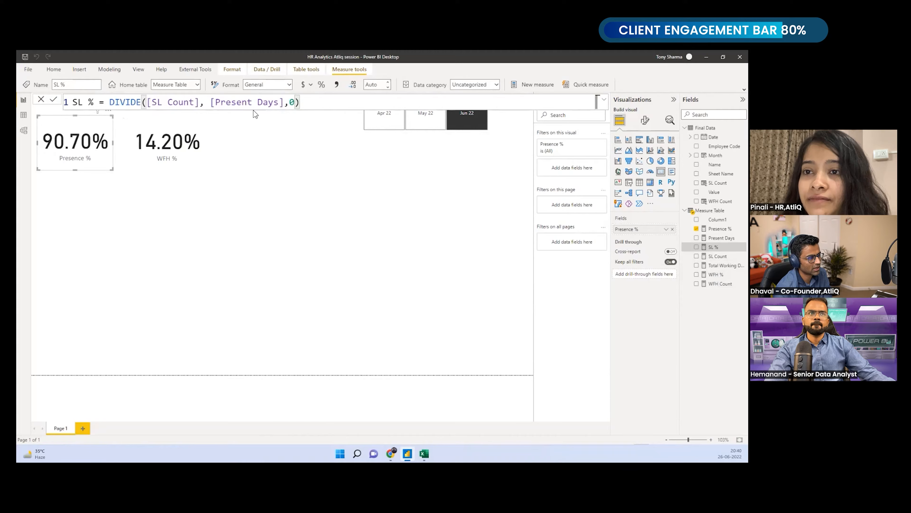
Replace Present Days with Total Working Days as the denominator in the SL % formula.
left_click_drag(252, 103, 216, 103)
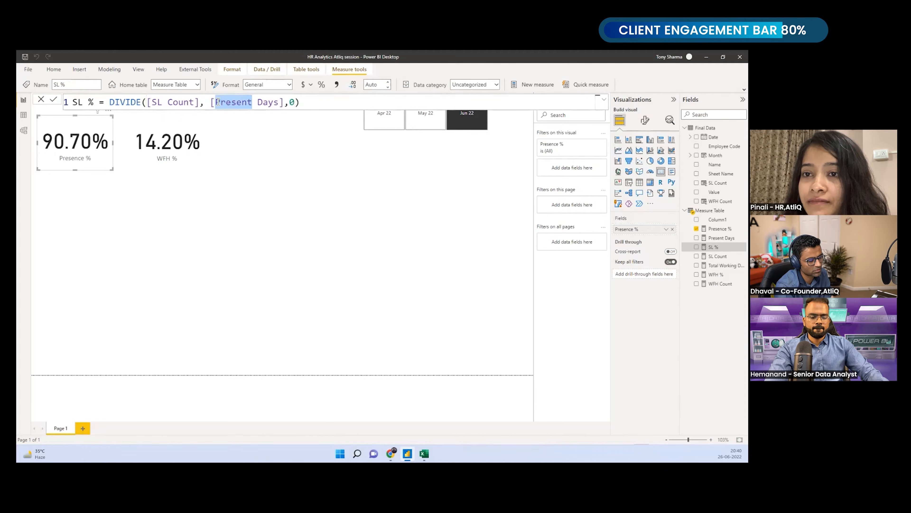
type("TOT")
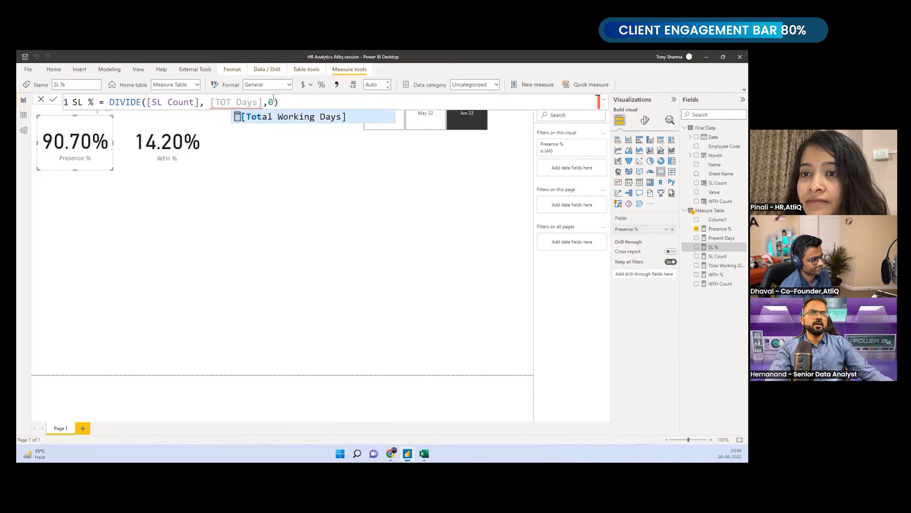
key("Tab")
key("BackSpace")
key("BackSpace")
key("BackSpace")
key("BackSpace")
key("BackSpace")
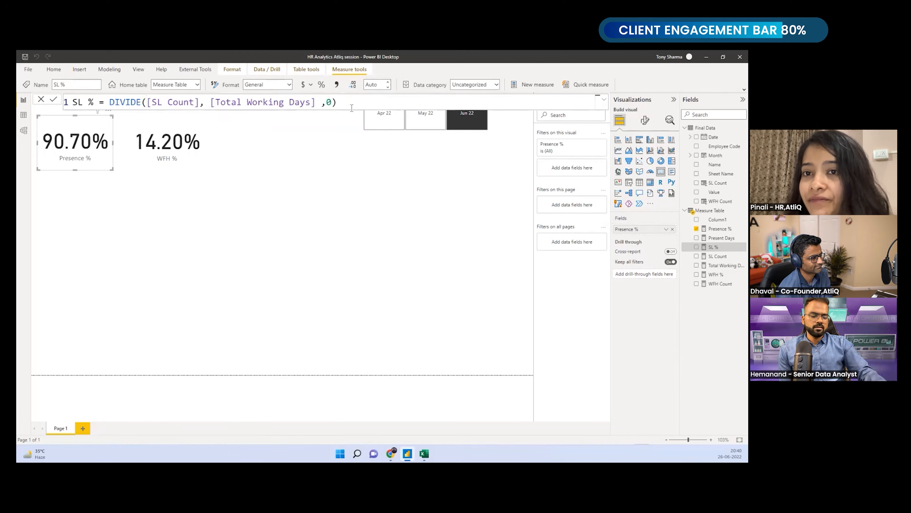
key("Right")
key("Right")
key("Right")
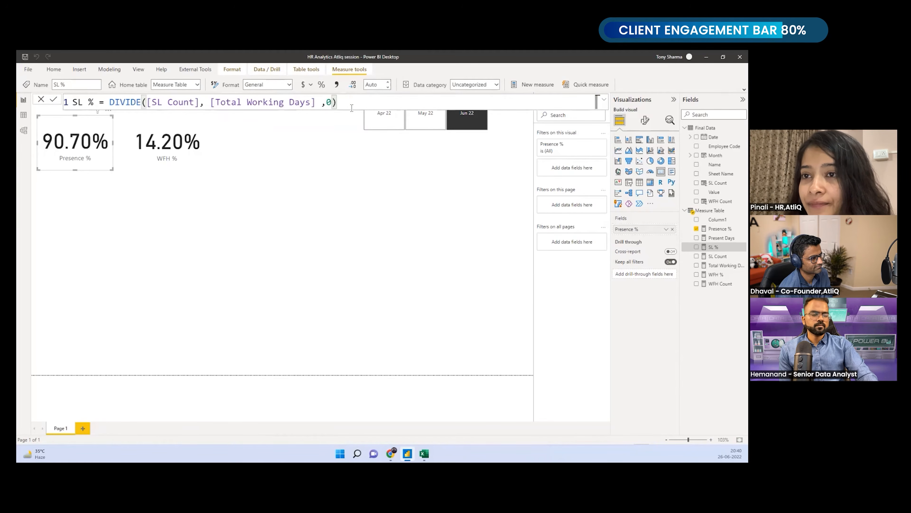
key("Return")
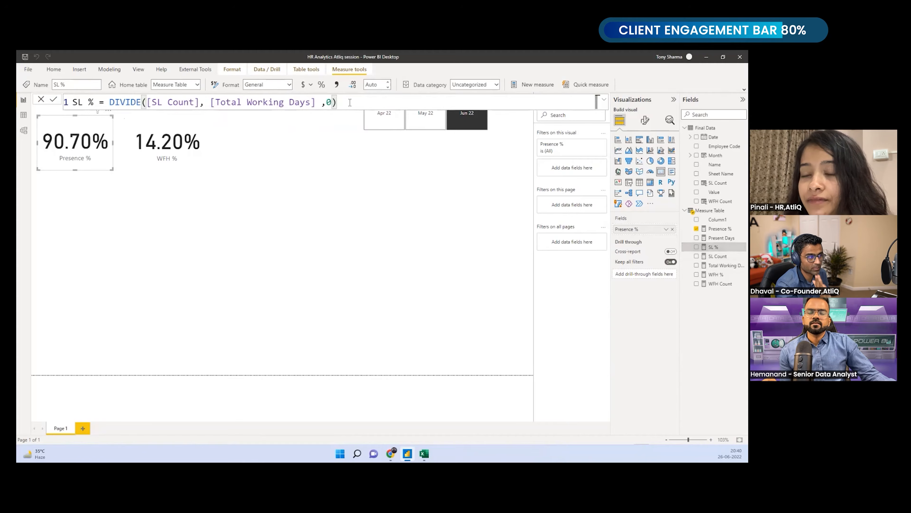
scroll(350, 102, "up", 2, "ctrl")
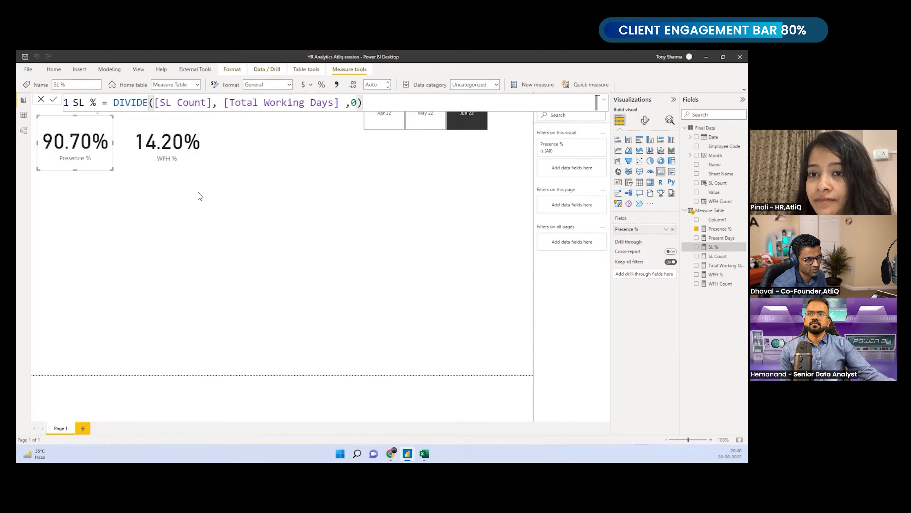
Duplicate the WFH % card and replace the copy's field with the SL % measure.
left_click(183, 171)
left_click(183, 159)
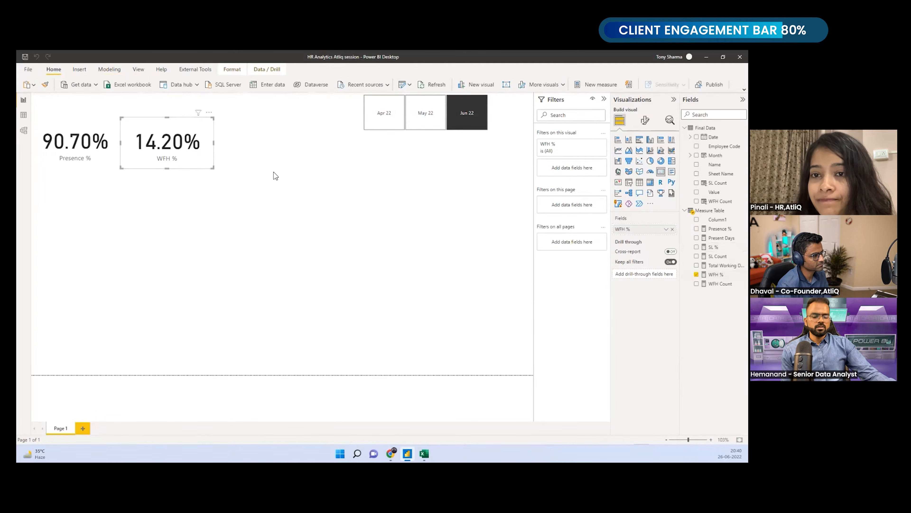
key("ctrl+c")
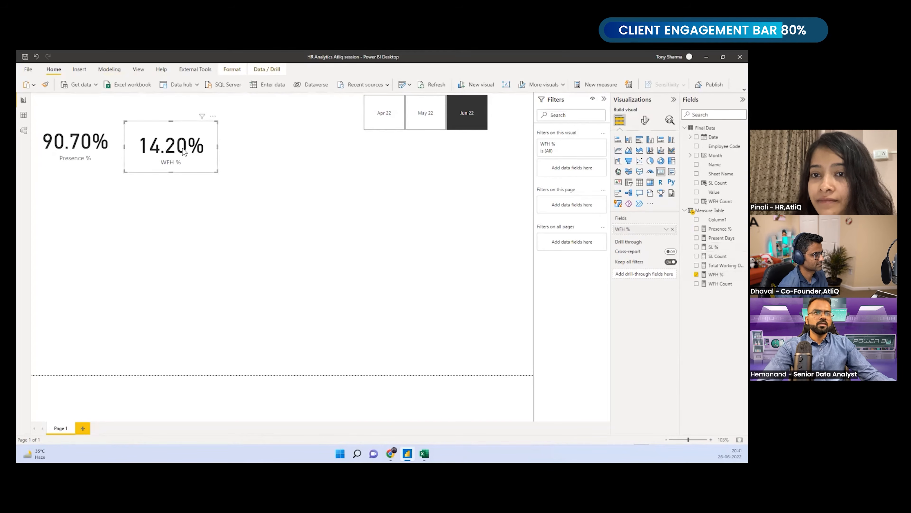
key("ctrl+v")
left_click_drag(714, 247, 644, 230)
Format the SL % measure as a percentage and move its card closer to the WFH % card.
left_click(715, 247)
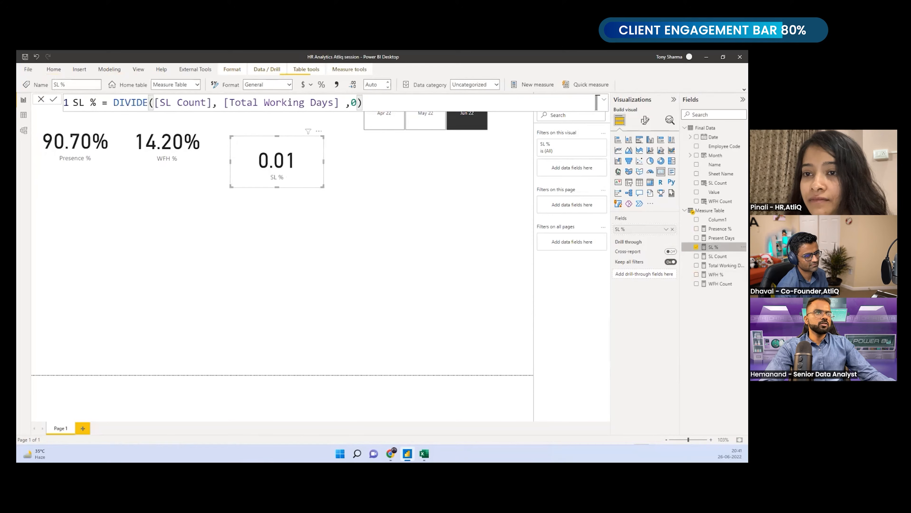
left_click(321, 84)
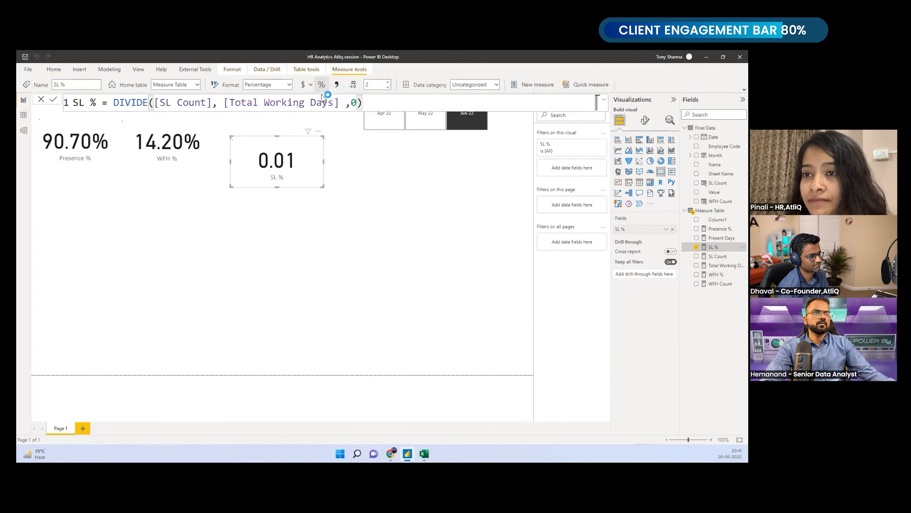
left_click_drag(290, 170, 279, 159)
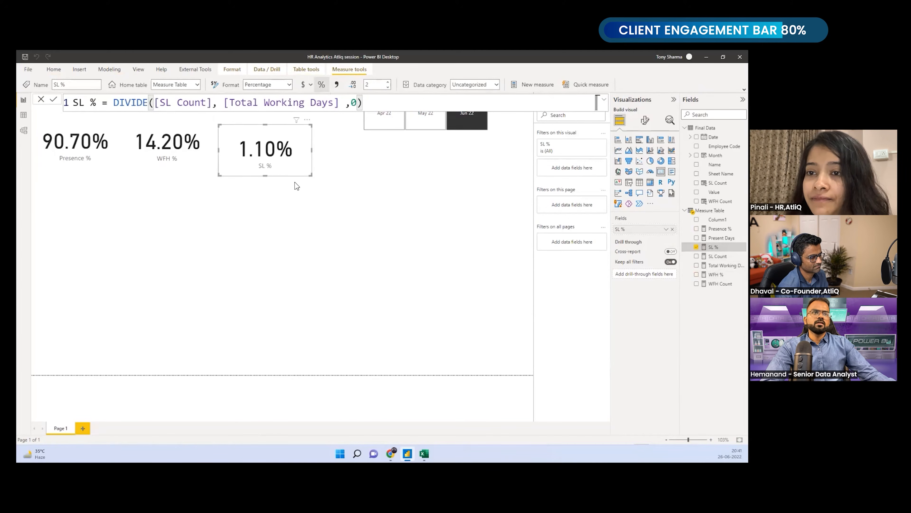
Narrow the WFH % and SL % cards and place them in a tight row beside the Presence % card.
left_click(122, 156)
left_click(92, 153)
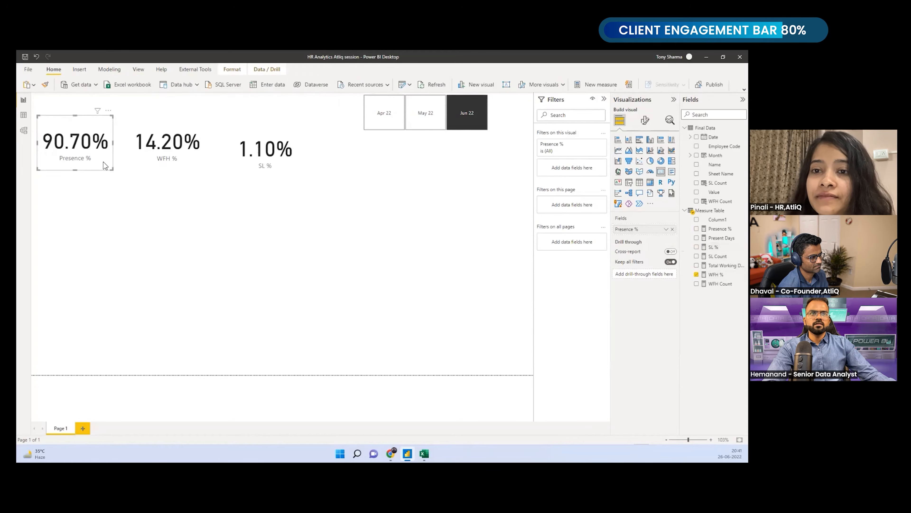
left_click(194, 157)
left_click_drag(244, 150, 249, 159)
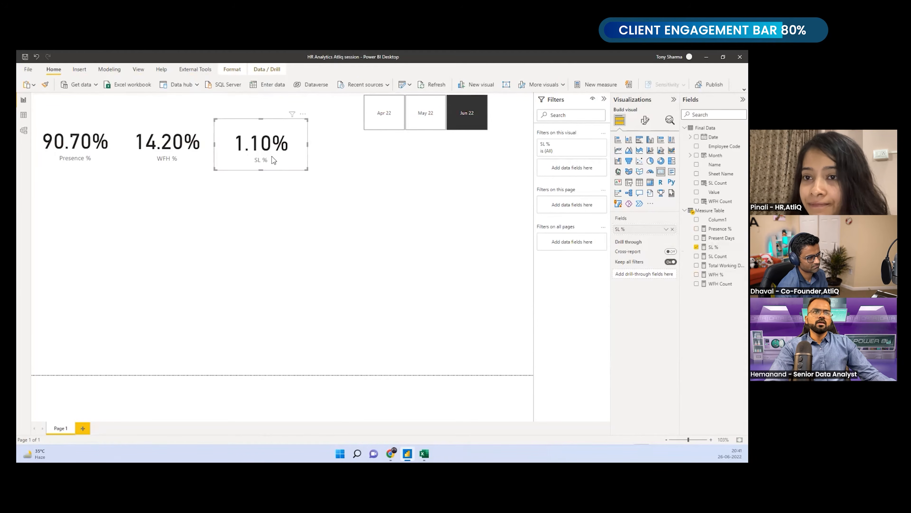
left_click_drag(306, 168, 282, 168)
left_click(211, 165)
left_click_drag(213, 167, 245, 168)
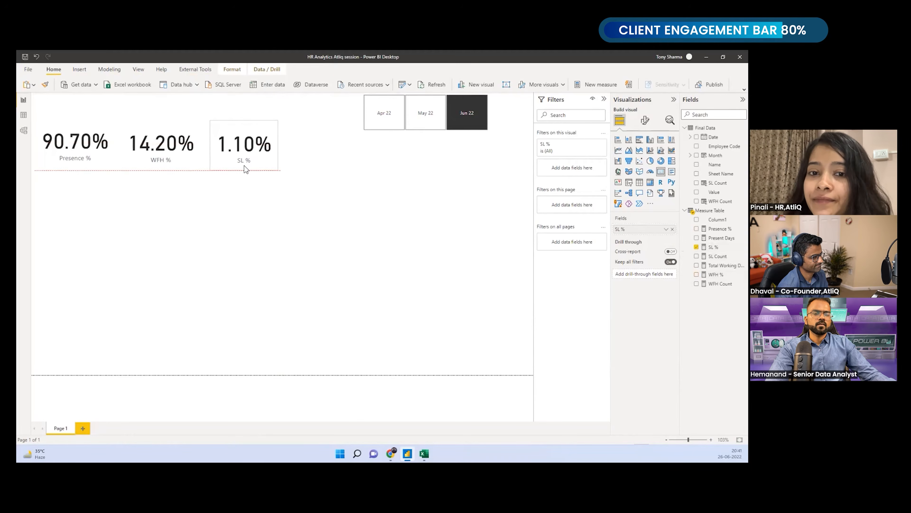
left_click(255, 178)
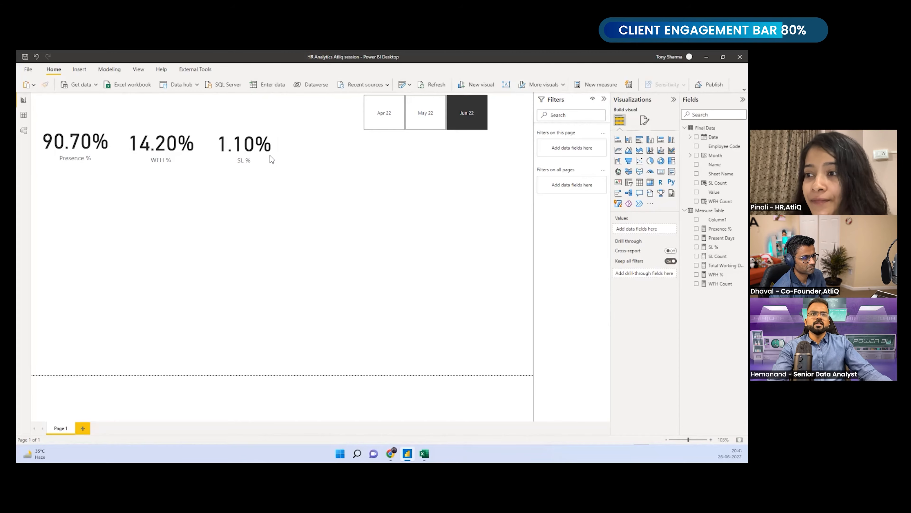
Select the Presence %, WFH % and SL % cards together and set their category label font size to 10.
left_click(111, 164)
left_click(176, 164, "ctrl")
left_click(253, 161, "ctrl")
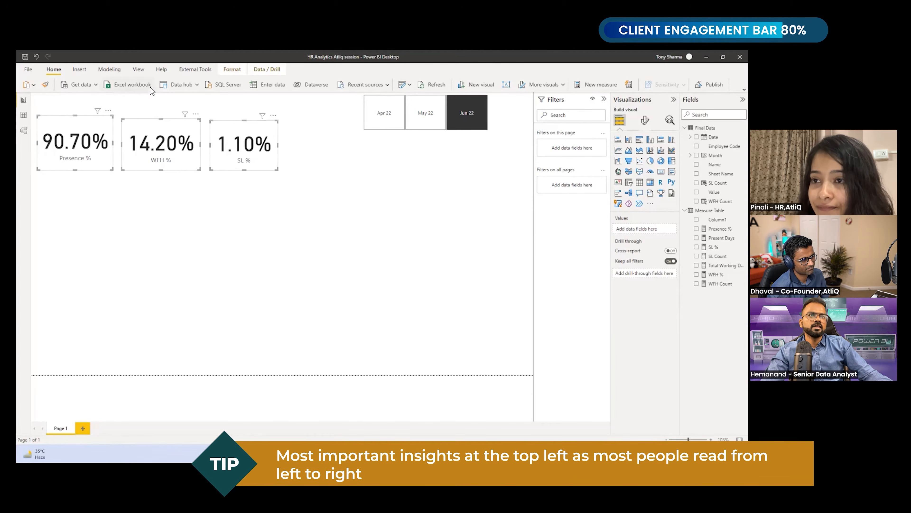
left_click(645, 120)
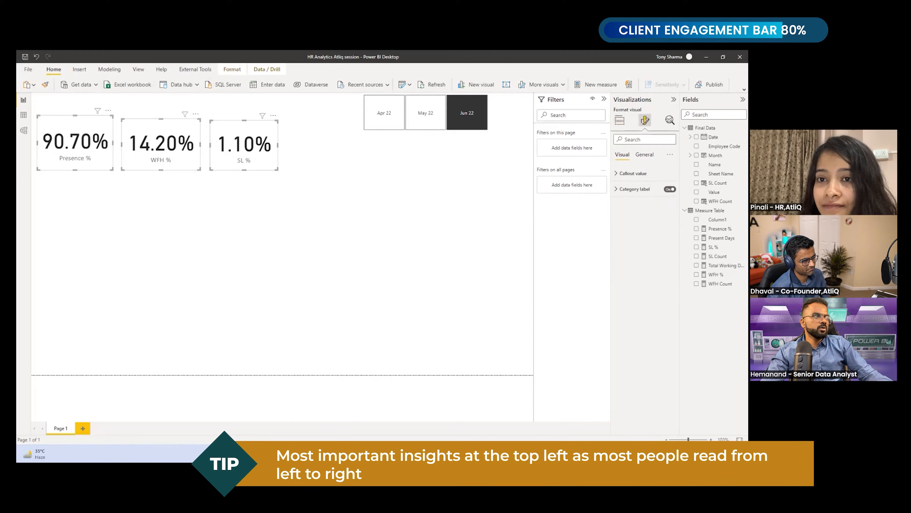
left_click(633, 189)
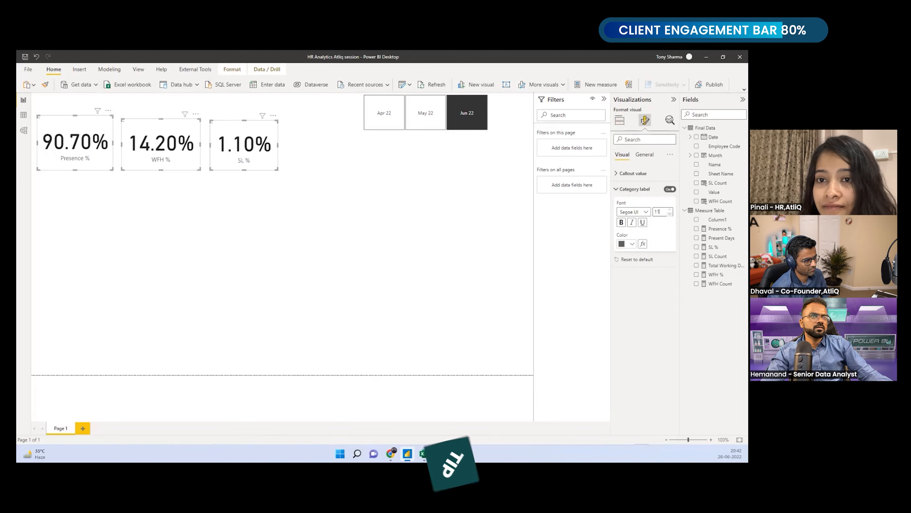
Reduce the callout value font size of the three selected cards to 25.
left_click(633, 174)
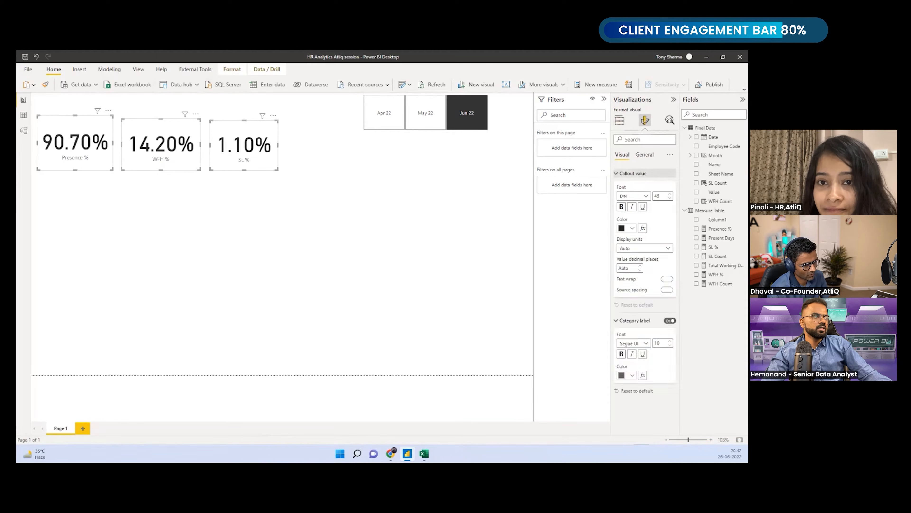
double_click(657, 196)
key("Down")
key("Down")
key("Down")
key("Down")
key("BackSpace")
key("BackSpace")
type("40")
key("Down")
key("Down")
key("Down")
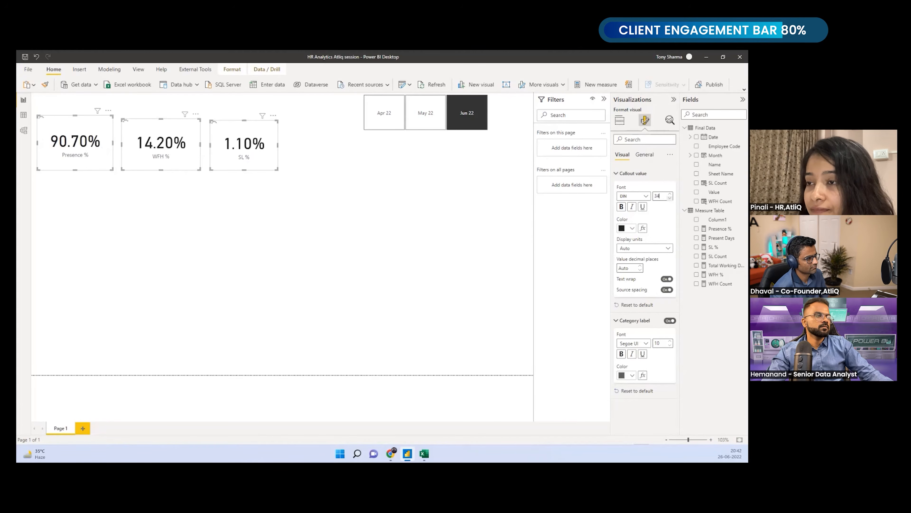
key("Down")
key("Down")
key("Down")
key("Down")
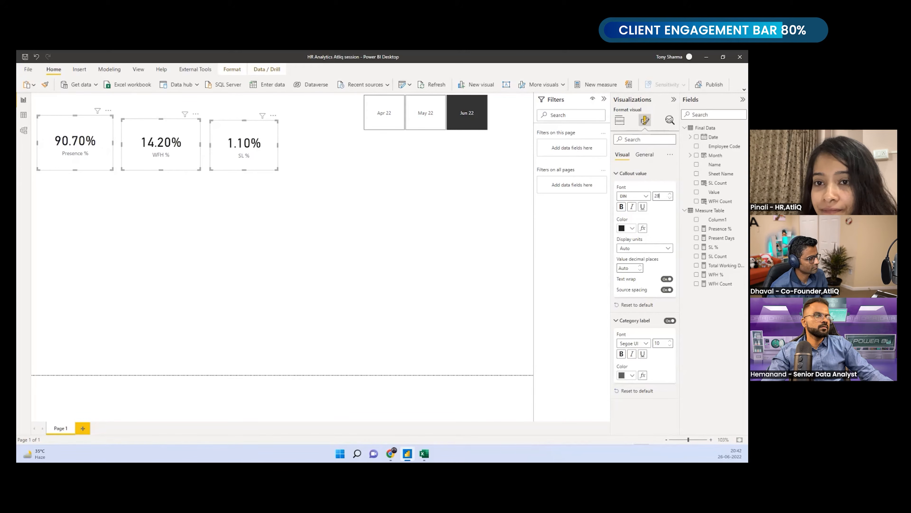
key("Down")
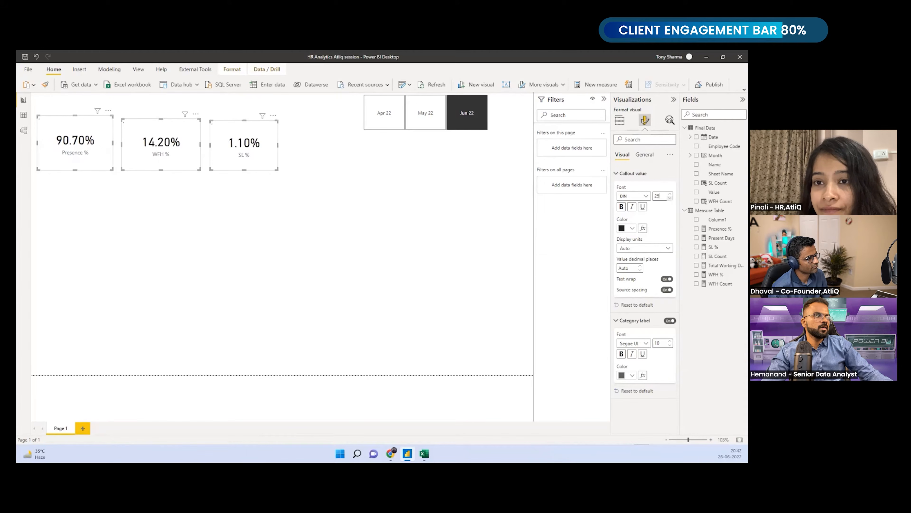
Move the Presence %, WFH % and SL % cards next to each other and align them in one row.
left_click(125, 195)
left_click_drag(64, 156, 60, 160)
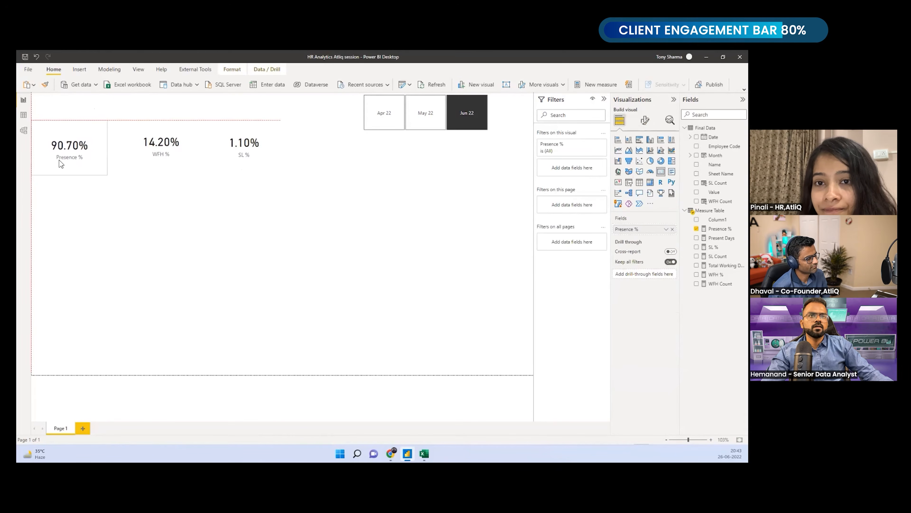
left_click_drag(146, 159, 134, 159)
left_click(147, 176)
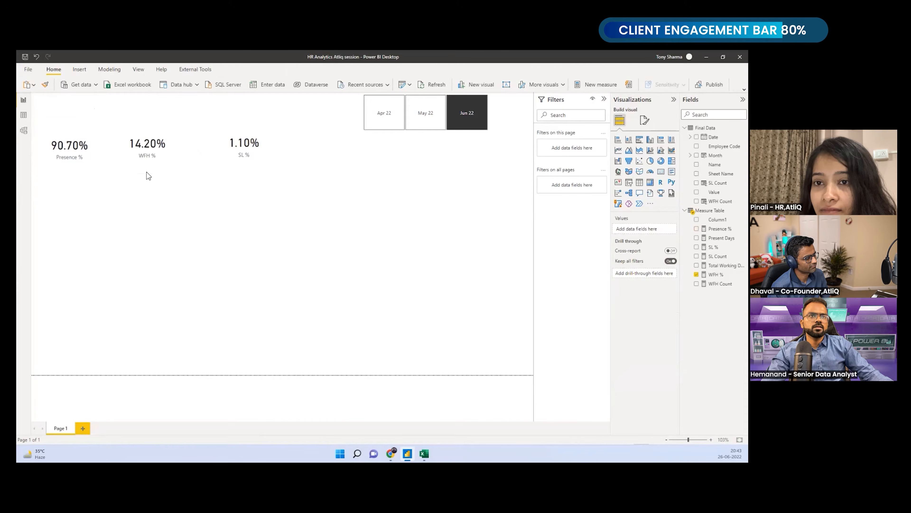
left_click(146, 171)
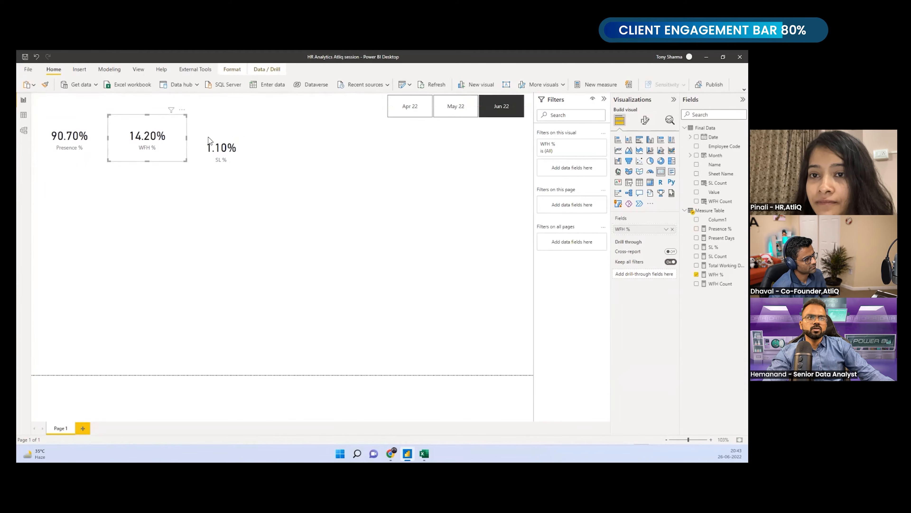
left_click_drag(215, 141, 216, 133)
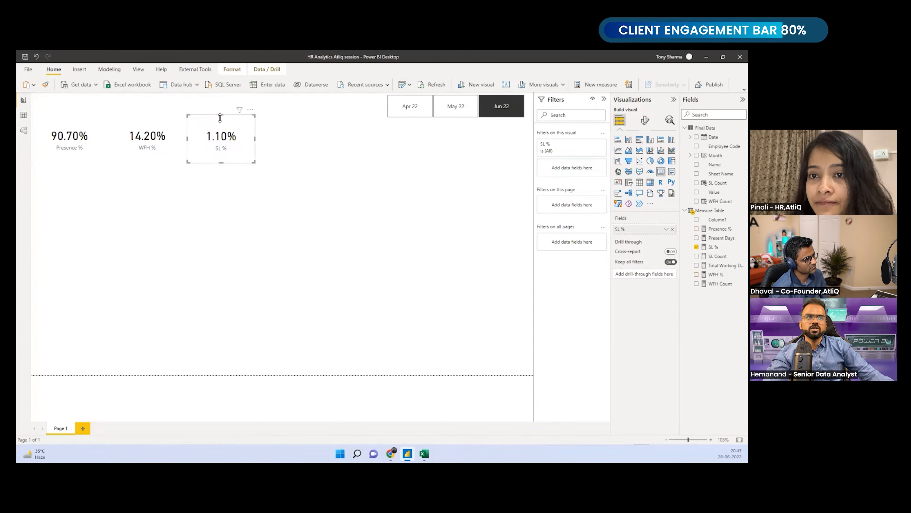
left_click(231, 201)
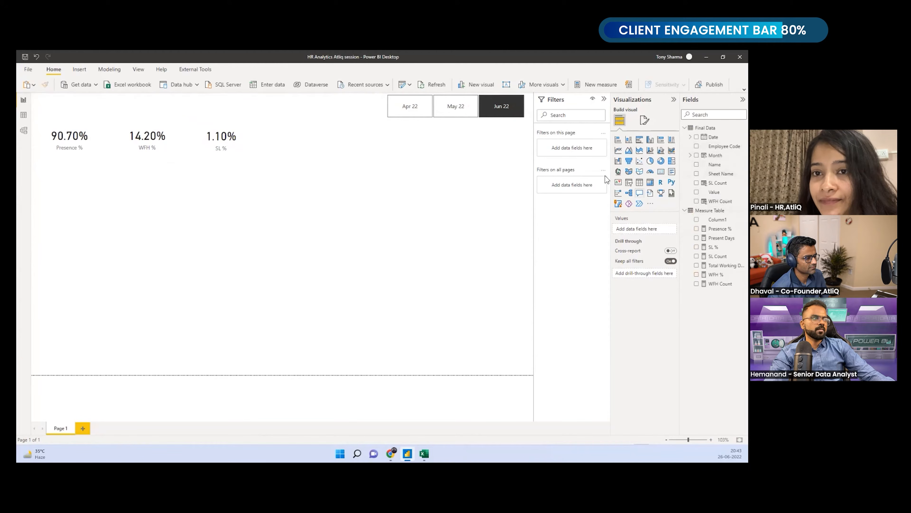
Add a table visual below the cards, fill it with the Name field and enlarge it.
left_click(639, 182)
left_click_drag(85, 221, 159, 267)
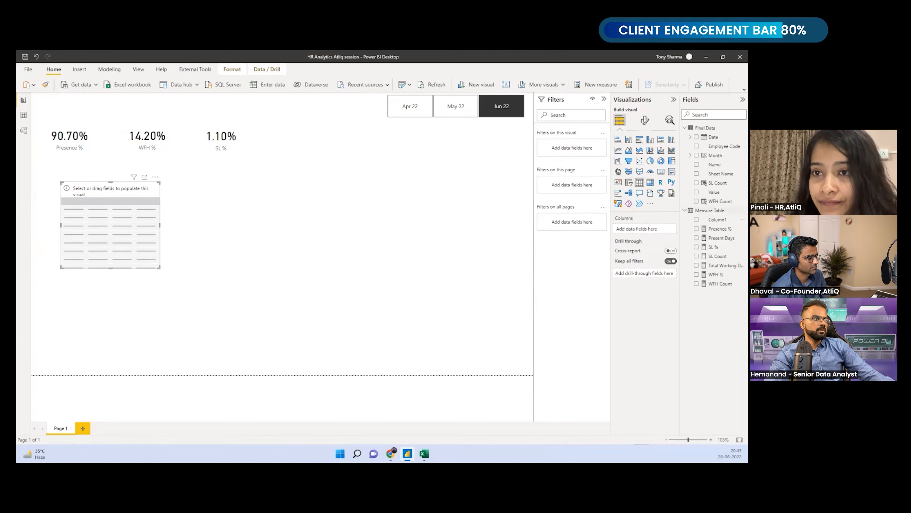
left_click_drag(714, 165, 635, 229)
left_click_drag(160, 268, 186, 328)
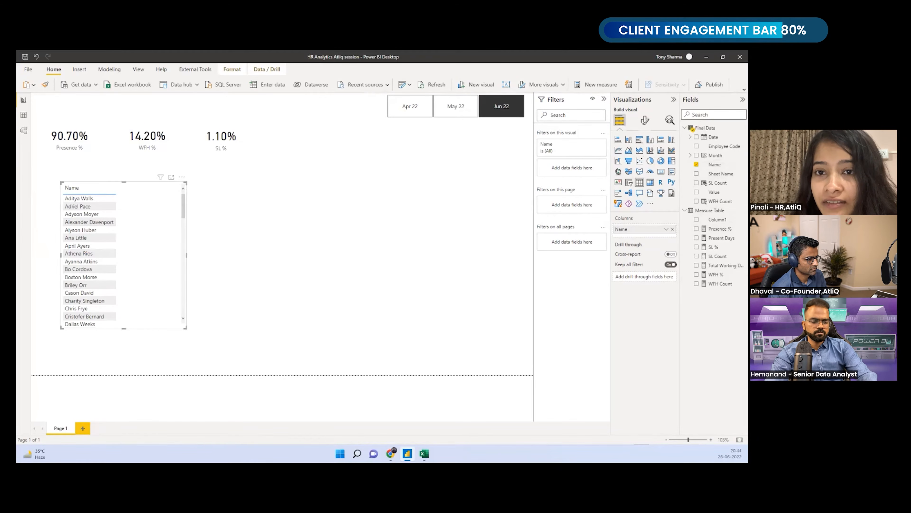
Find the Presence %, WFH % and SL % measures and add them as columns after Name in the table.
type("PRE")
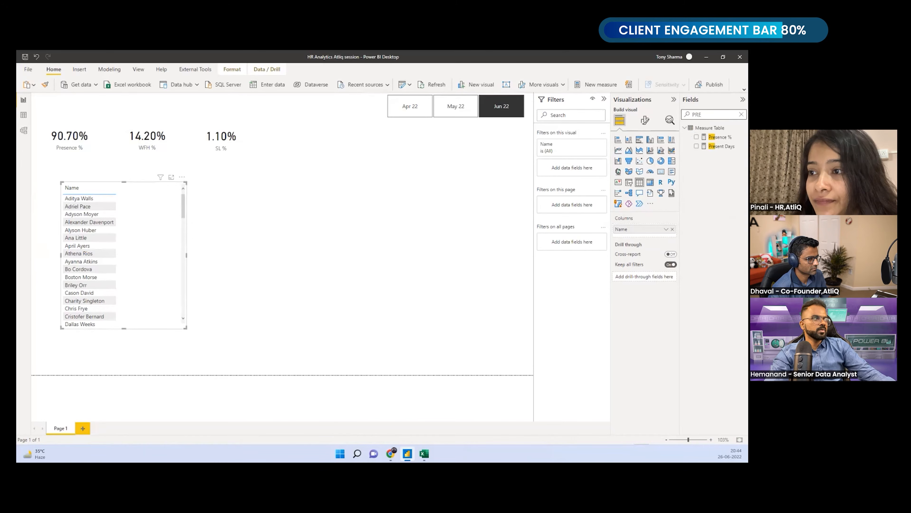
left_click_drag(719, 136, 618, 233)
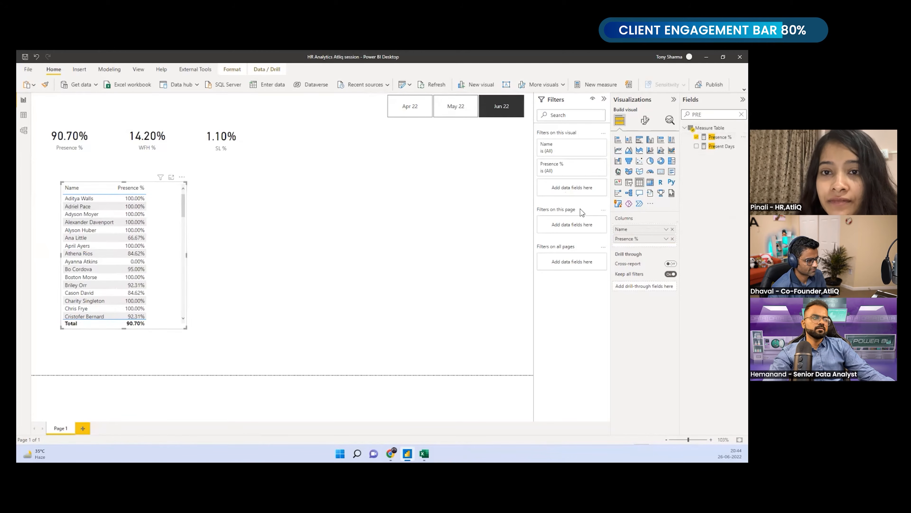
double_click(696, 114)
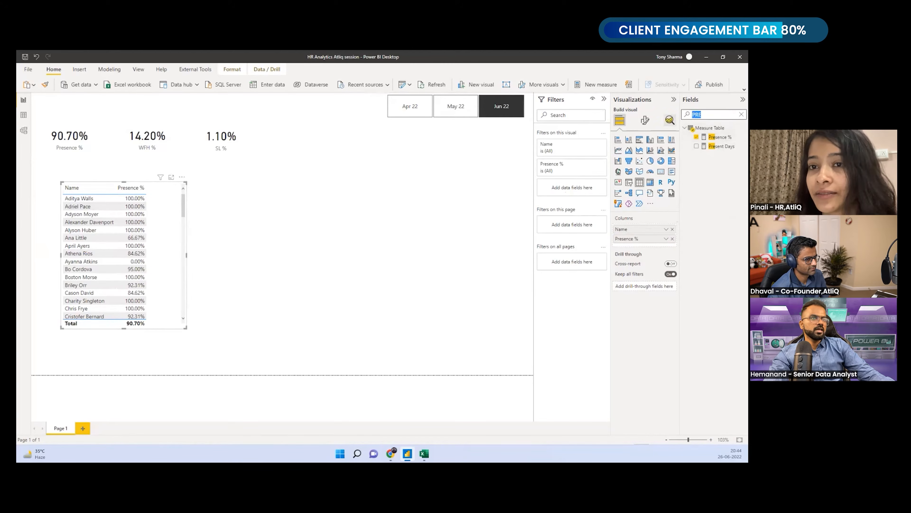
type("WFH")
left_click_drag(716, 155, 631, 248)
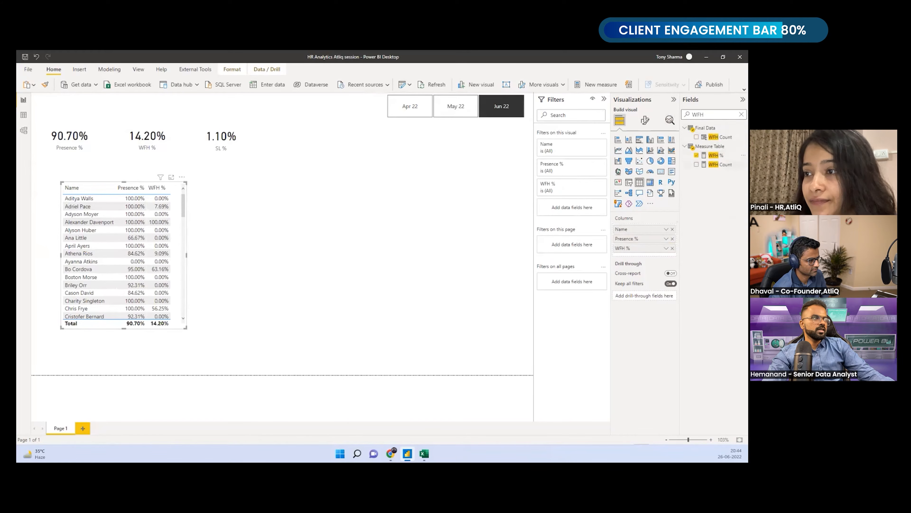
type("SL")
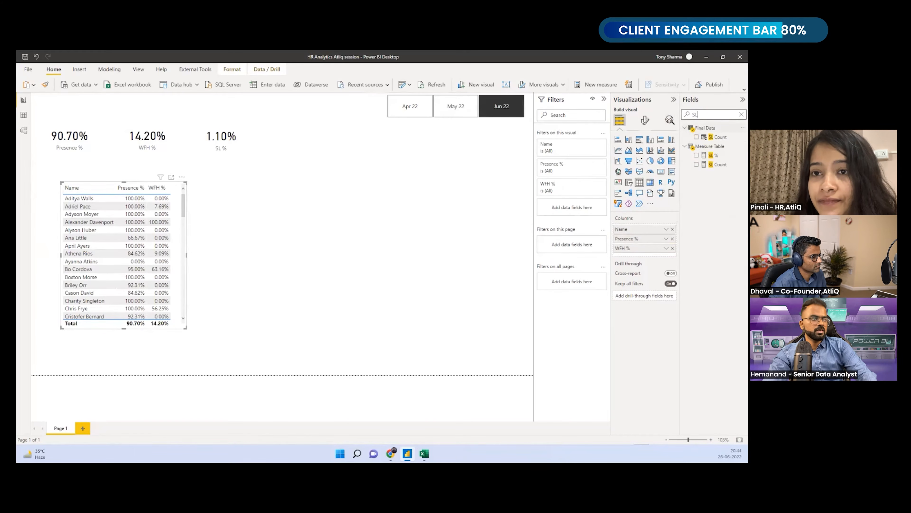
left_click_drag(716, 155, 632, 255)
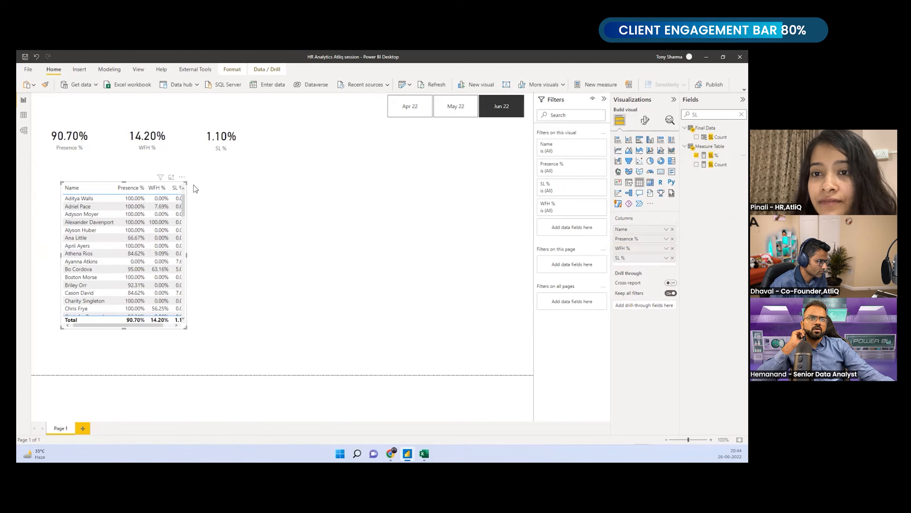
Widen the table to fit the SL % column and sort its rows by WFH % in descending order.
left_click_drag(187, 182, 206, 180)
left_click(158, 189)
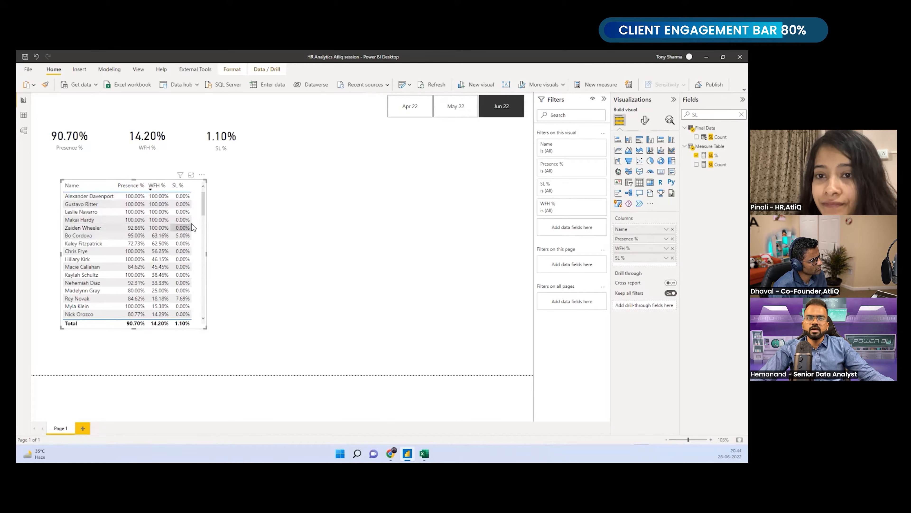
scroll(145, 250, "down", 1)
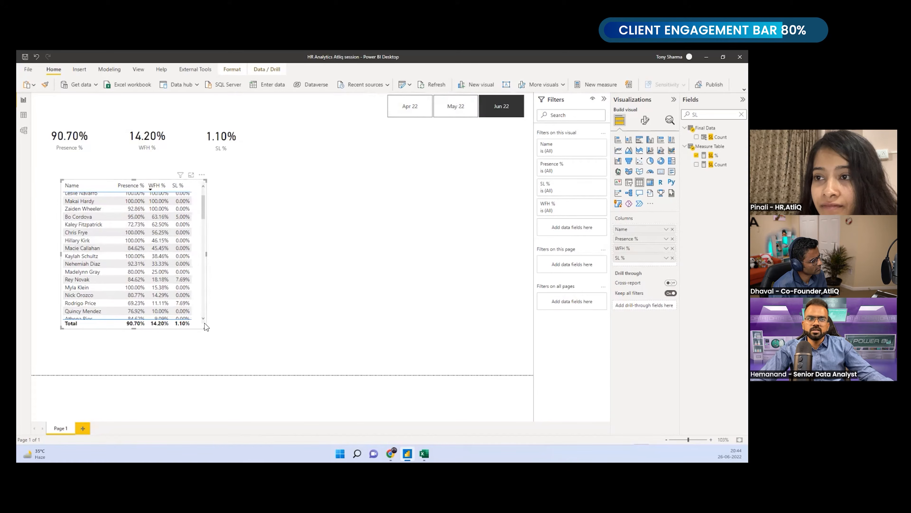
Move the table up under the cards and narrow and tighten the three cards to roughly match its width.
left_click_drag(206, 328, 190, 317)
left_click(107, 137)
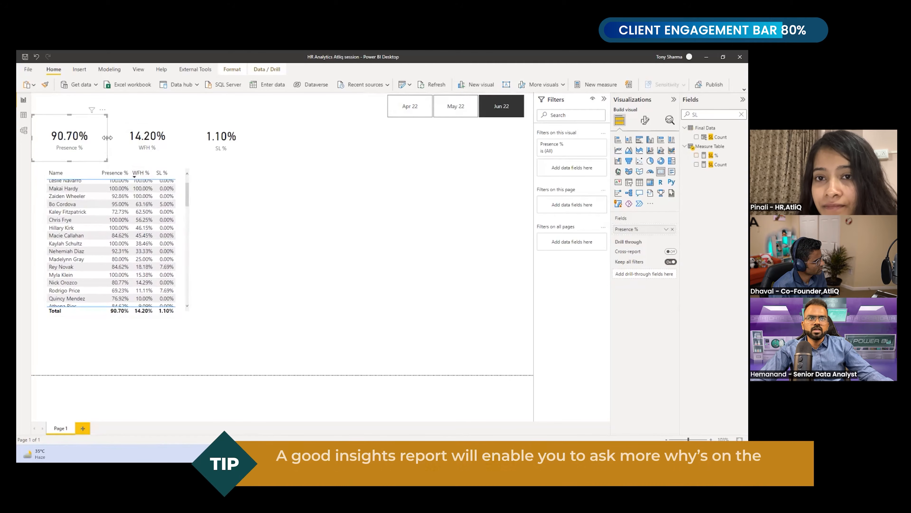
left_click_drag(107, 138, 94, 141)
left_click(142, 138)
left_click_drag(207, 140, 157, 143)
left_click(226, 151)
left_click_drag(226, 151, 187, 162)
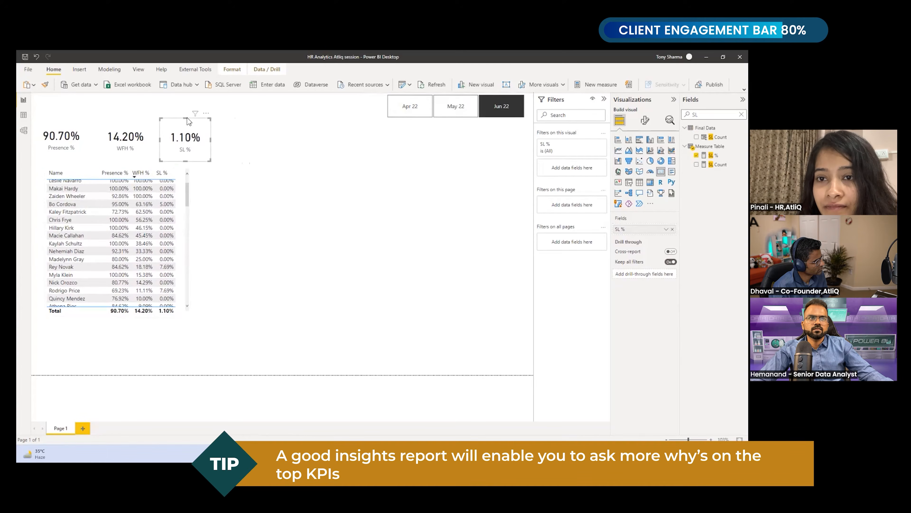
Adjust the top edge of the SL % card so it lines up with the Presence % and WFH % cards.
left_click_drag(187, 117, 187, 124)
left_click(216, 133)
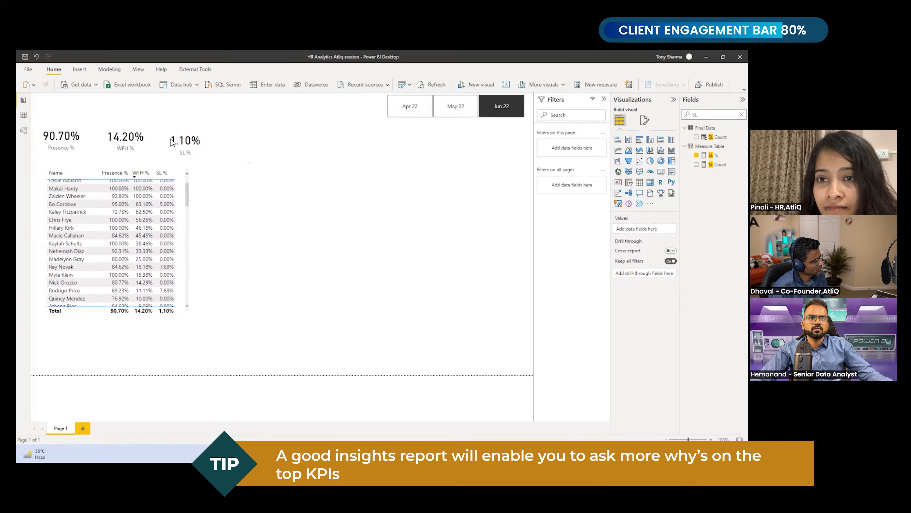
left_click(63, 142)
left_click(125, 144)
left_click(194, 126)
left_click_drag(194, 126, 194, 122)
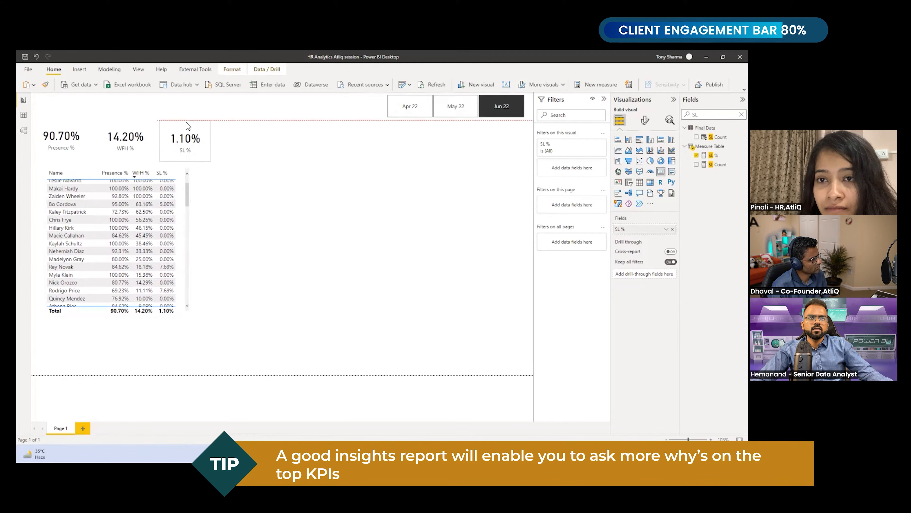
left_click(243, 153)
left_click_drag(53, 106, 211, 125)
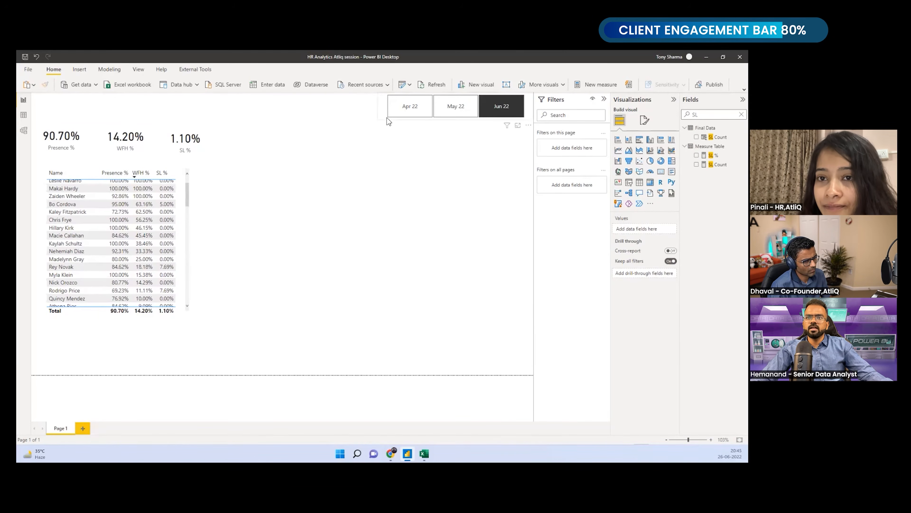
Insert a text box reading "Presence Insights" and centre its text.
left_click(506, 84)
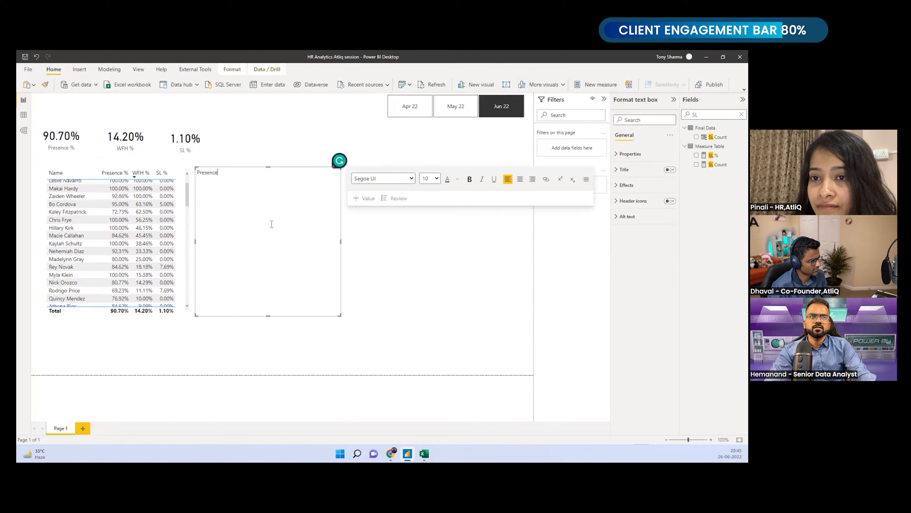
type("Presence Insights")
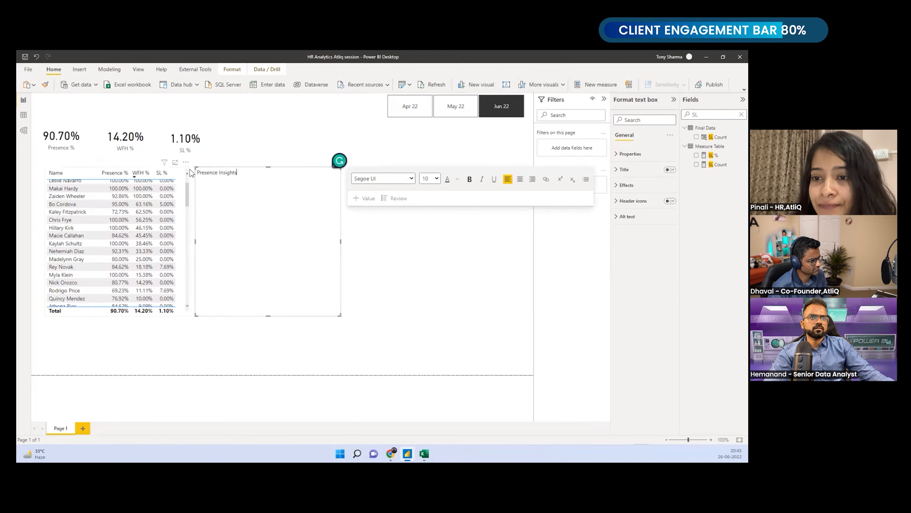
left_click_drag(237, 173, 201, 171)
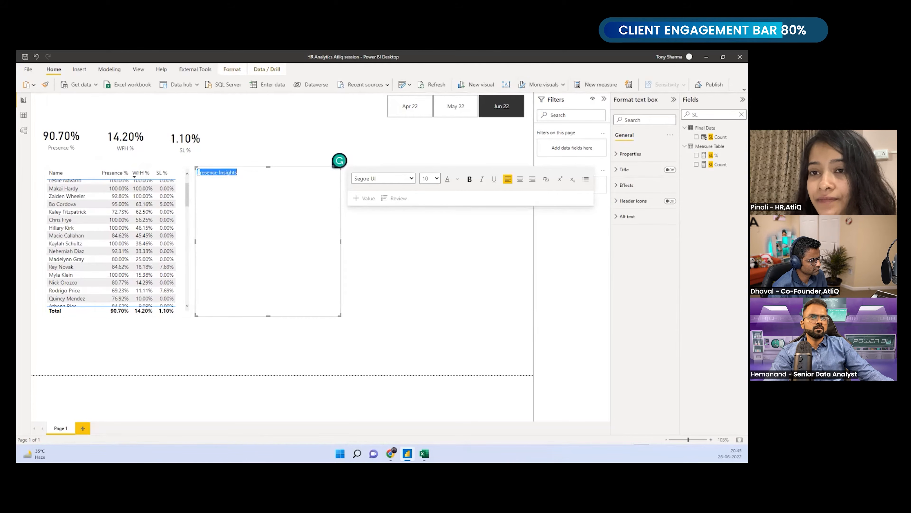
left_click(520, 179)
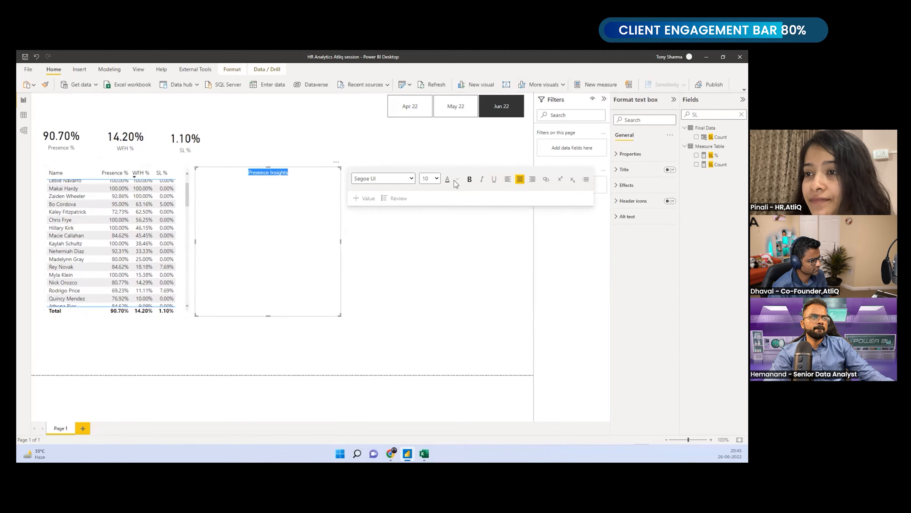
Format the "Presence Insights" heading in gold at font size 18 and shrink its text box to a single line.
left_click(436, 178)
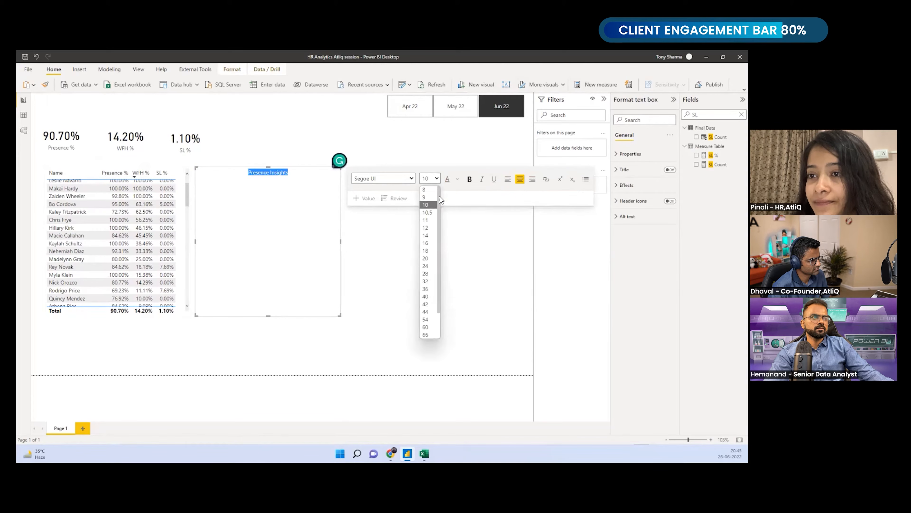
left_click(429, 253)
left_click_drag(340, 315, 232, 175)
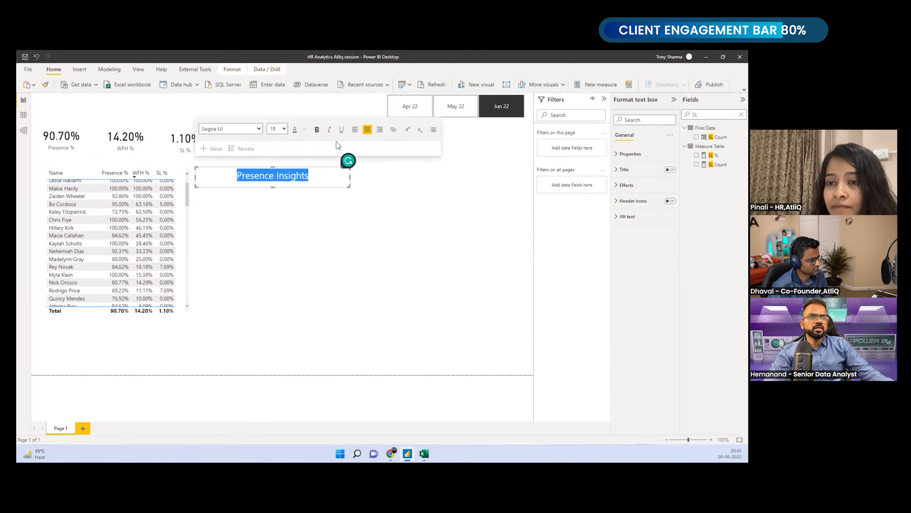
left_click(305, 129)
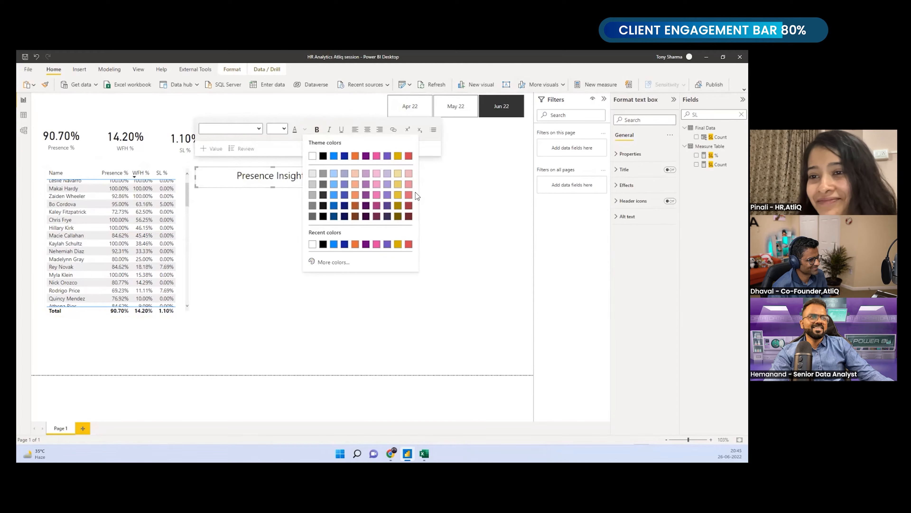
left_click(398, 195)
left_click(322, 177)
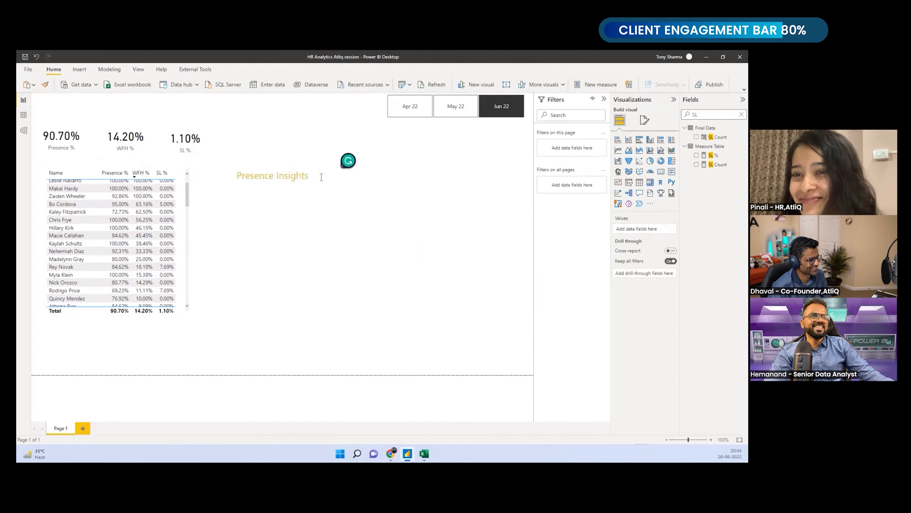
Place the "Presence Insights" heading centred above the three percentage cards.
left_click(326, 193)
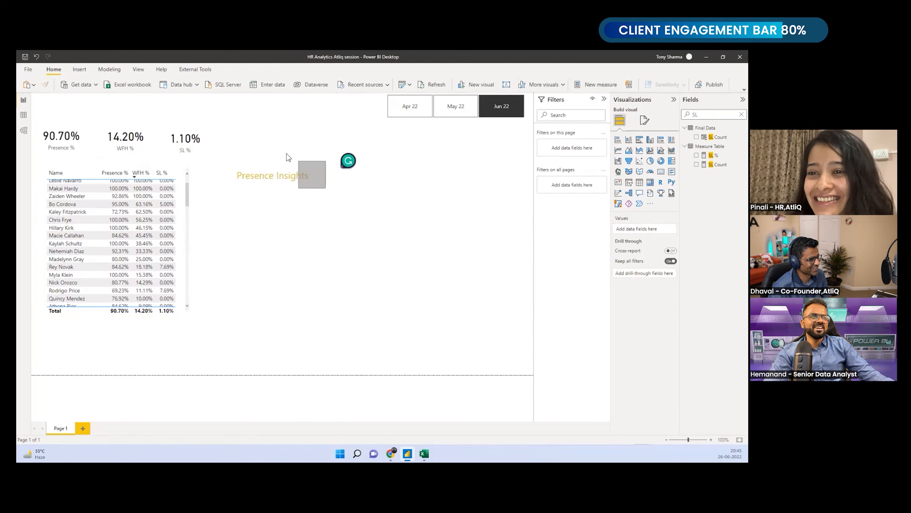
left_click(316, 190)
left_click_drag(316, 189, 160, 122)
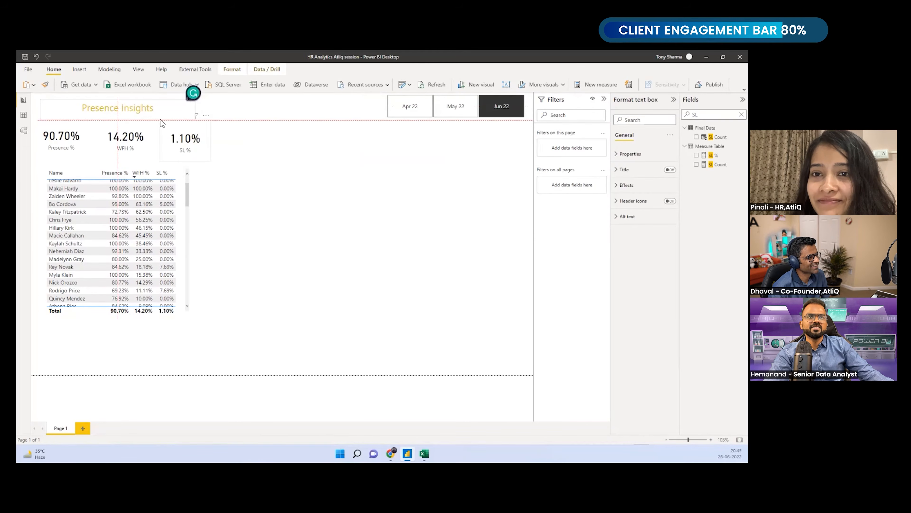
left_click(270, 175)
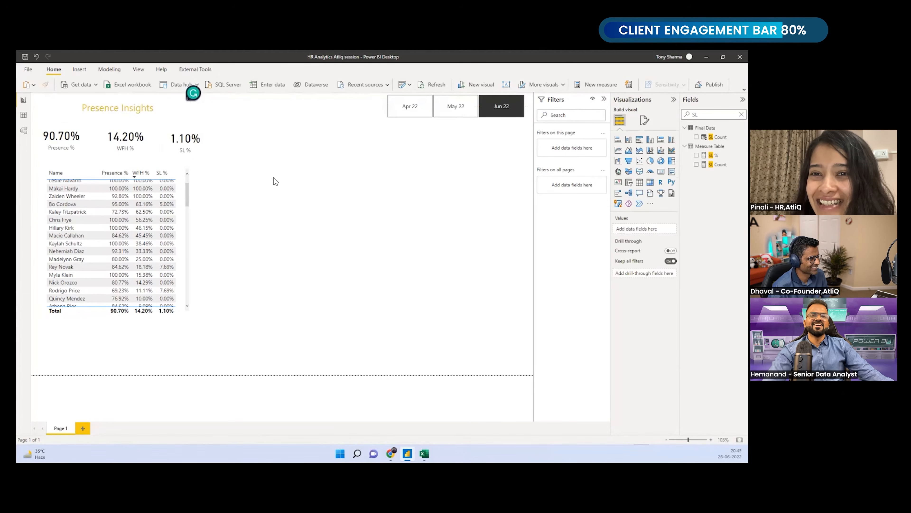
Set the style preset of the per-employee percentage table to None and slightly readjust the table's size.
left_click(191, 195)
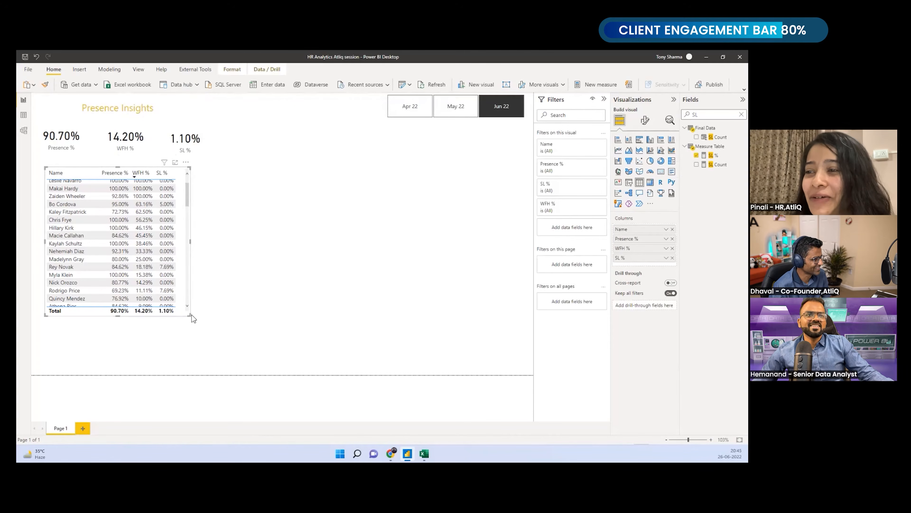
left_click_drag(191, 315, 194, 318)
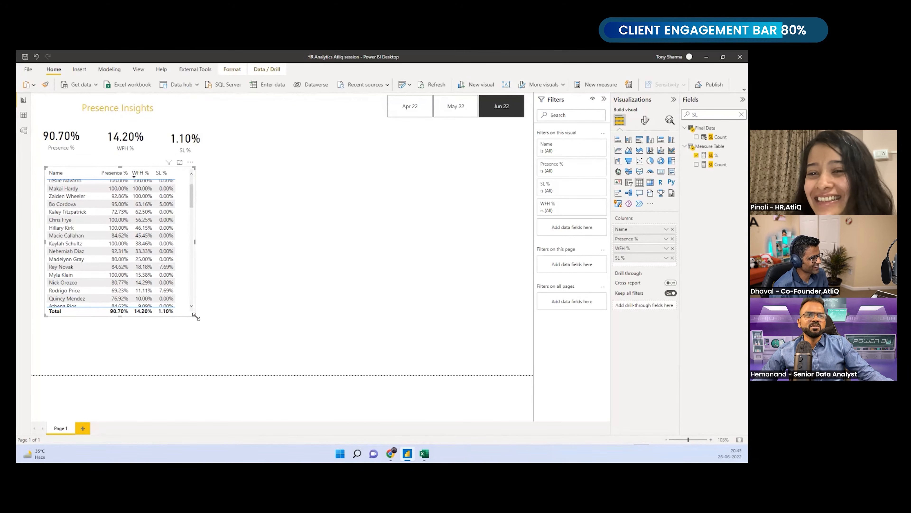
left_click(645, 120)
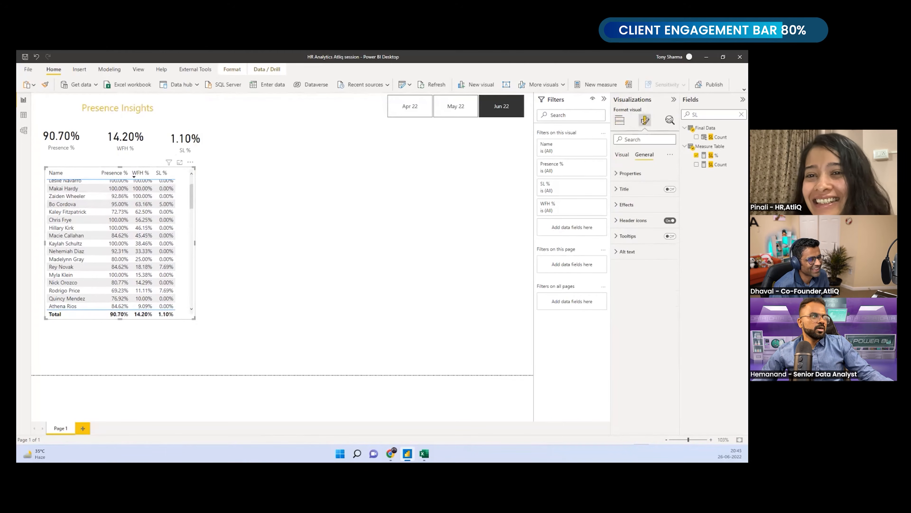
left_click(633, 174)
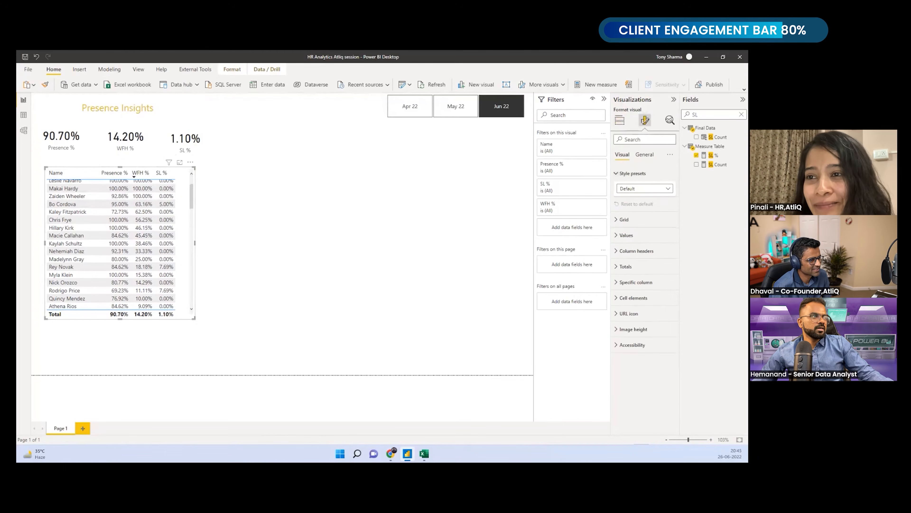
left_click(644, 189)
left_click(642, 207)
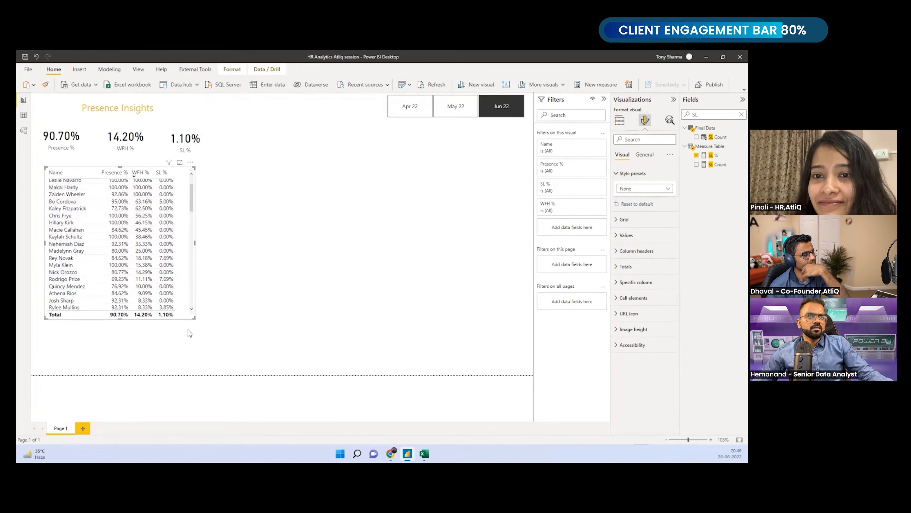
left_click_drag(195, 317, 192, 316)
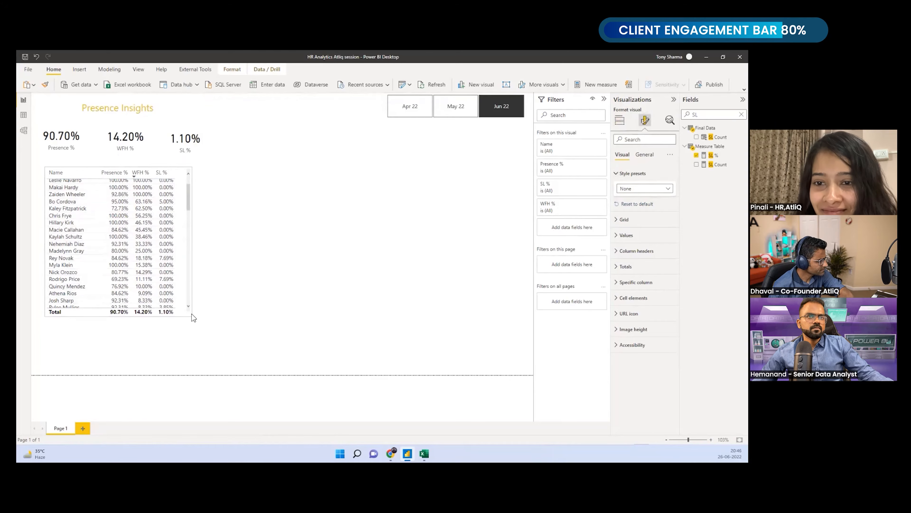
Sort the employee table by Presence % in ascending order and look through its rows.
scroll(145, 286, "up", 1)
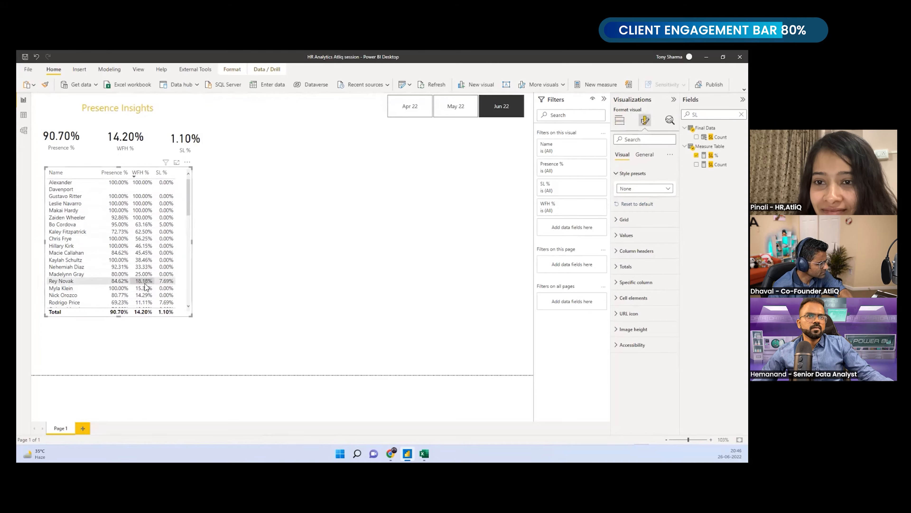
left_click(115, 173)
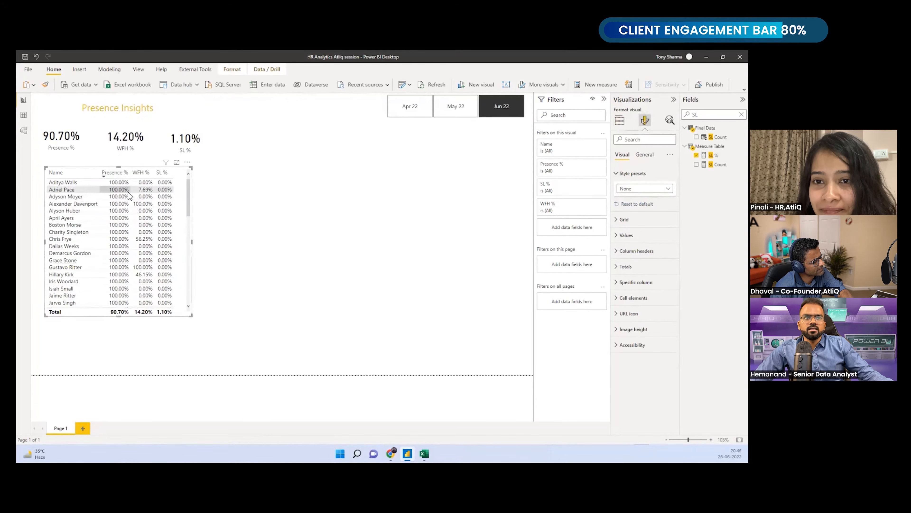
left_click(112, 176)
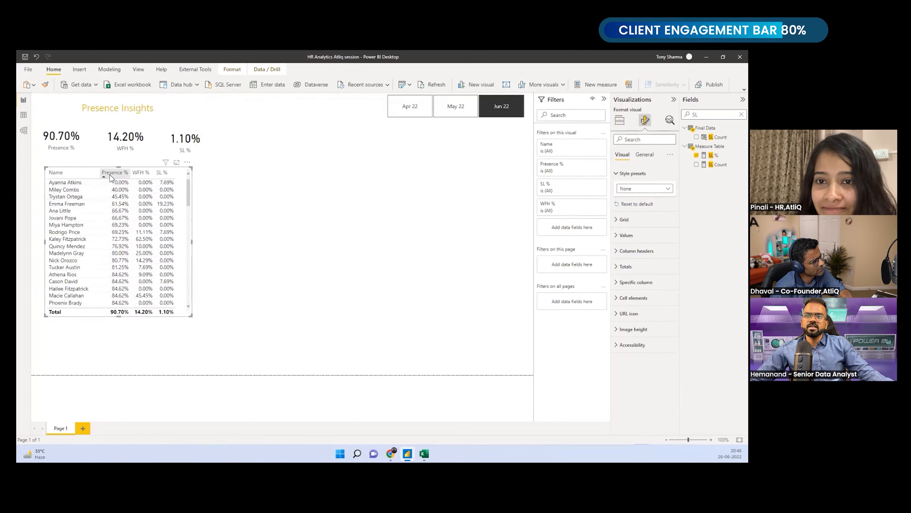
left_click(110, 174)
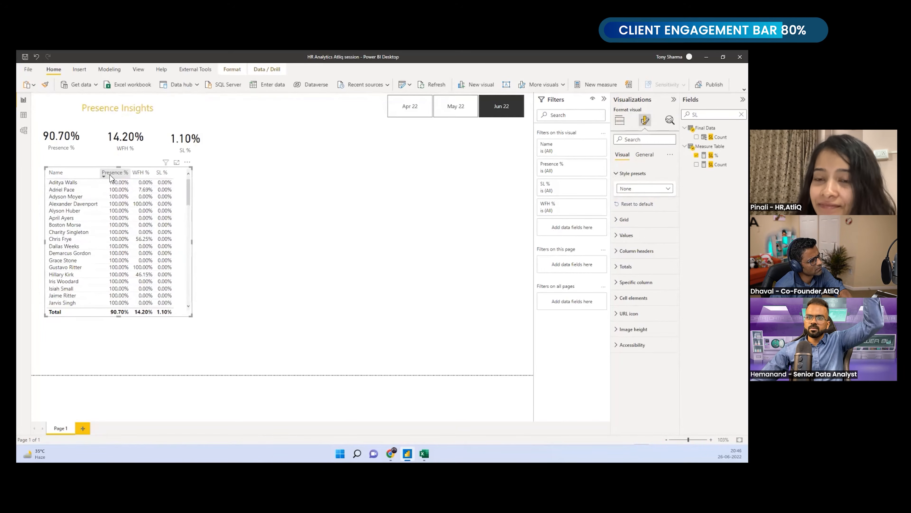
left_click(110, 174)
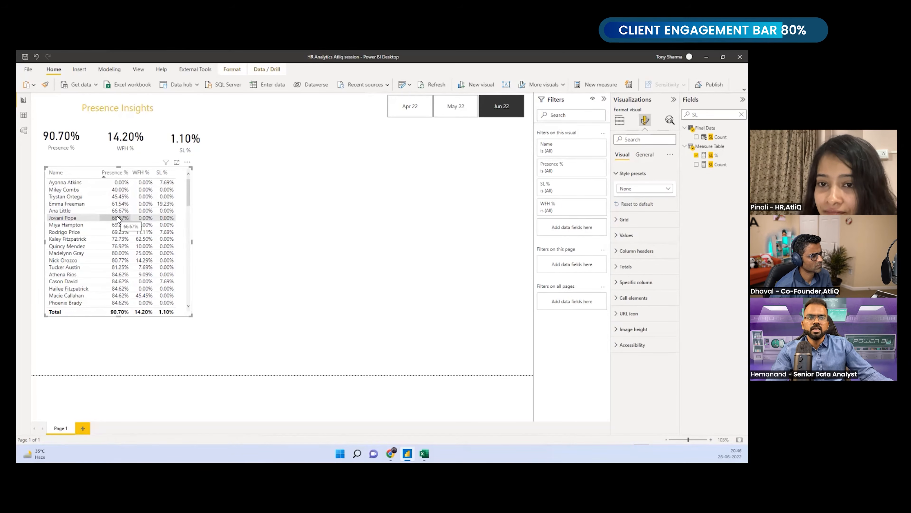
scroll(108, 237, "down", 3)
scroll(96, 266, "up", 3)
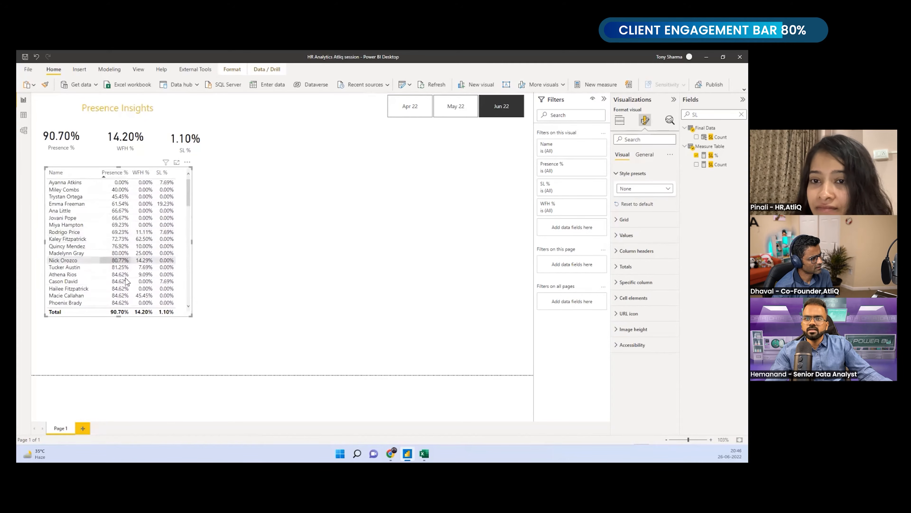
Shorten the employee table to end after about 13 rows and place a shorter duplicate of it directly below.
left_click_drag(190, 315, 185, 280)
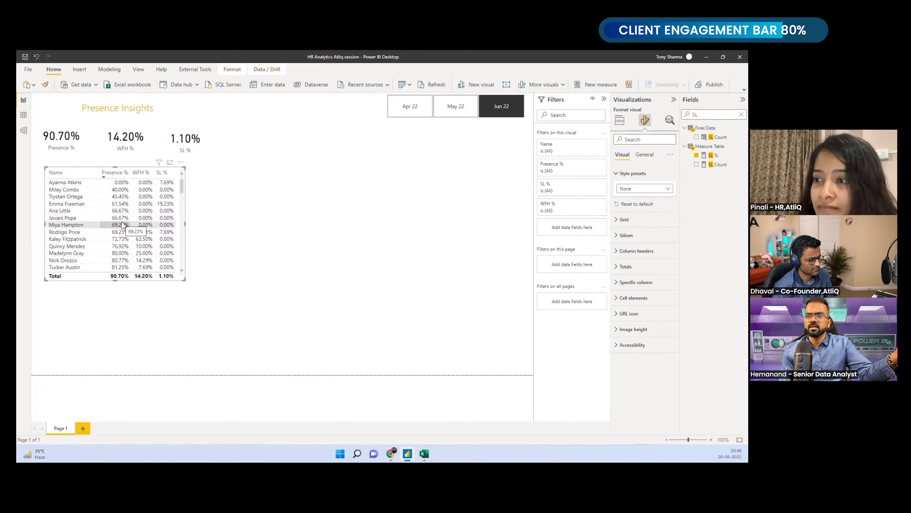
left_click(171, 287)
left_click(174, 280)
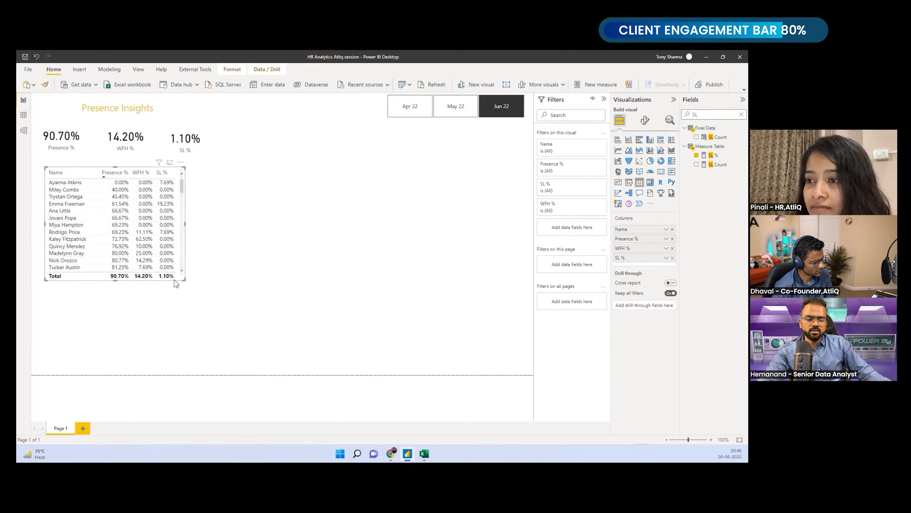
key("ctrl+c")
key("ctrl+v")
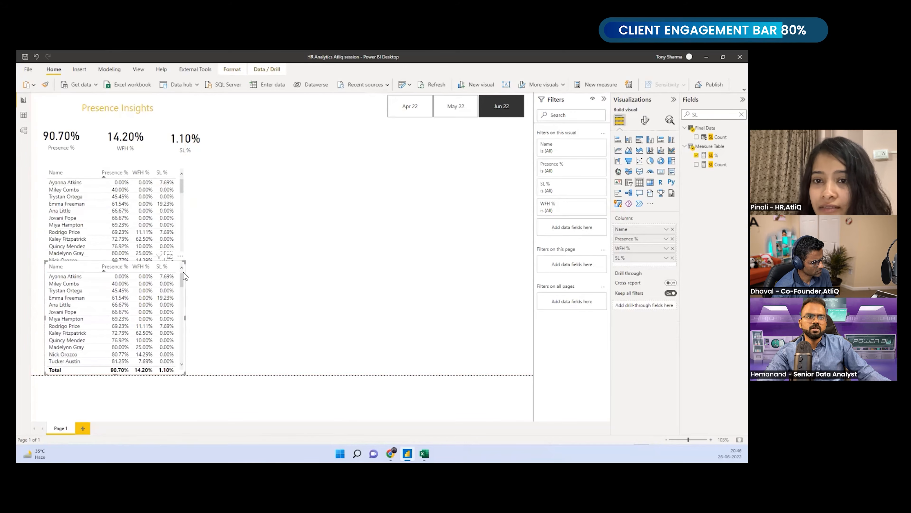
left_click_drag(185, 261, 194, 302)
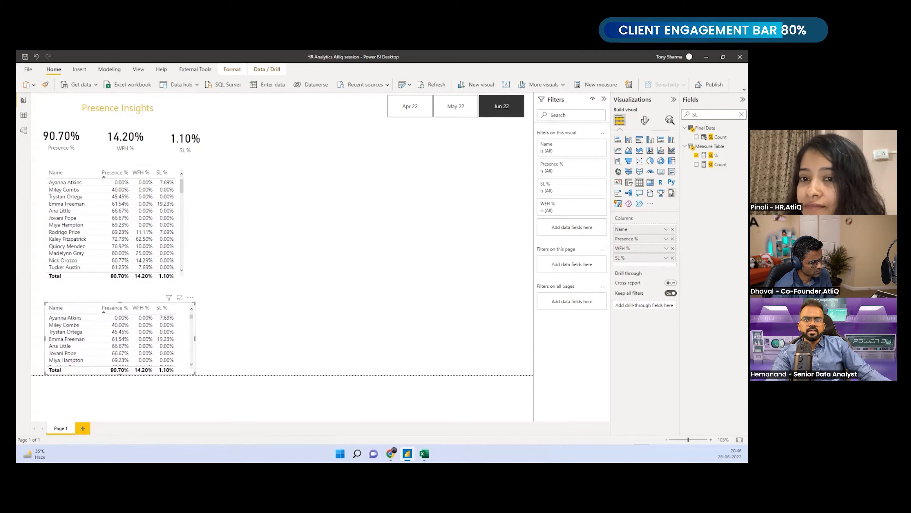
Convert the duplicated table to a matrix and remove Presence %, WFH % and SL % from its values.
left_click(650, 182)
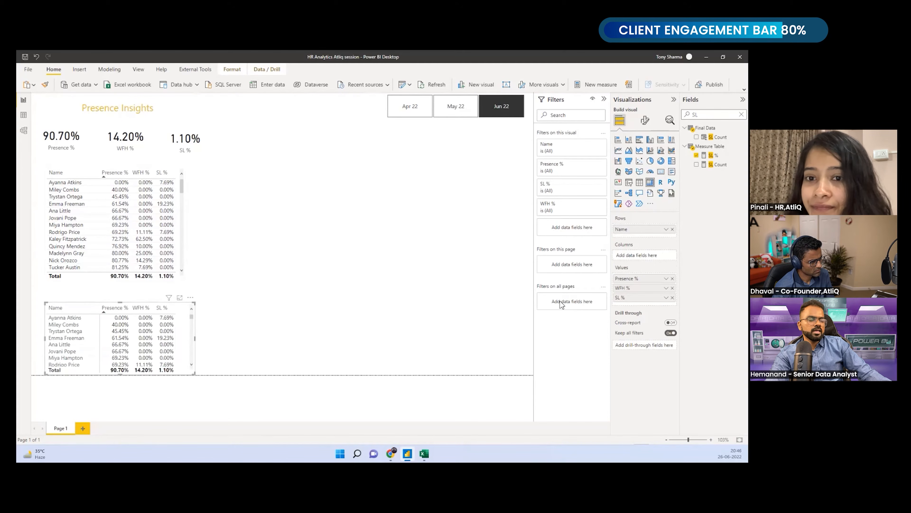
left_click_drag(190, 360, 186, 360)
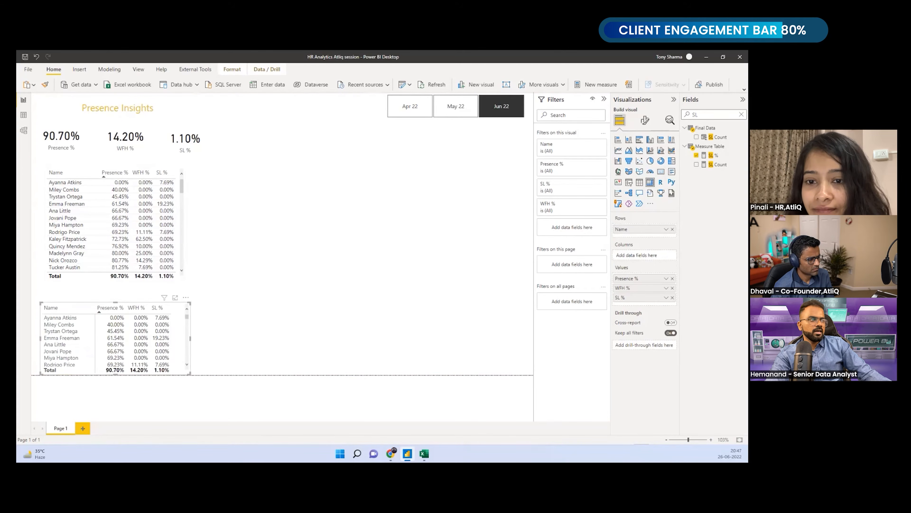
left_click(672, 298)
left_click(672, 288)
left_click(672, 279)
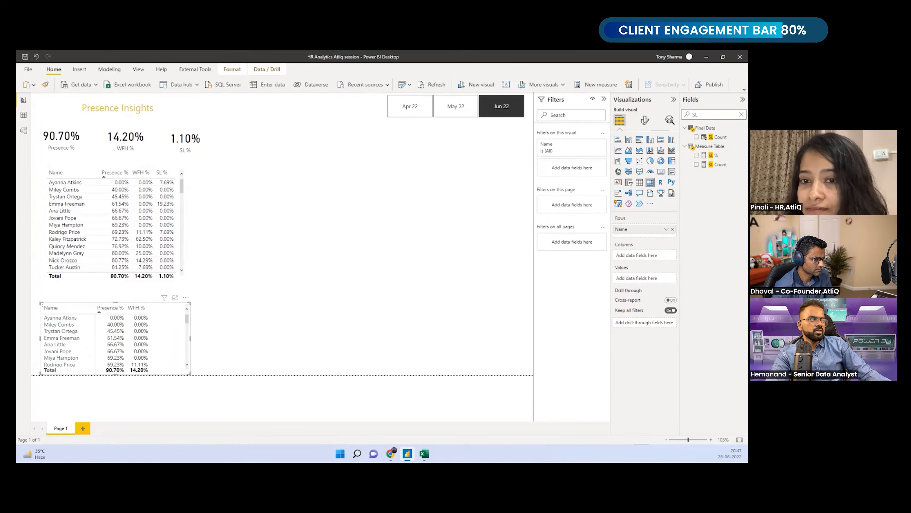
Find the Value field from Final Data and add it to the matrix's values.
key("BackSpace")
key("BackSpace")
type("valu")
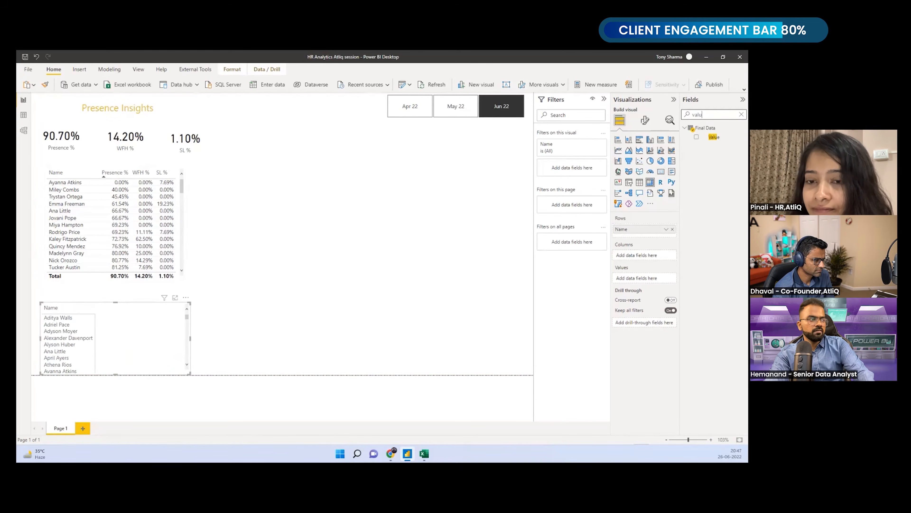
left_click_drag(715, 137, 637, 278)
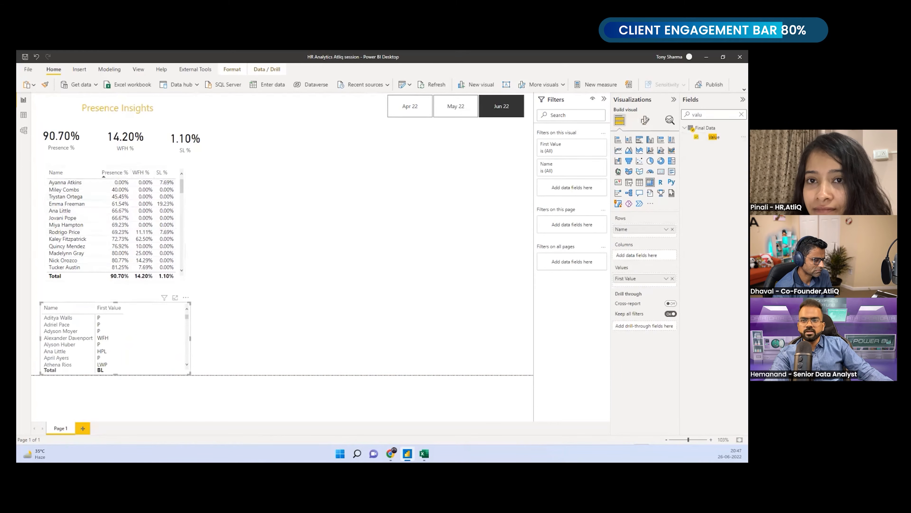
Add the Date field to the matrix's columns as plain dates instead of the date hierarchy, and widen the matrix slightly.
left_click_drag(707, 115, 670, 121)
type("datre")
key("BackSpace")
key("BackSpace")
type("e")
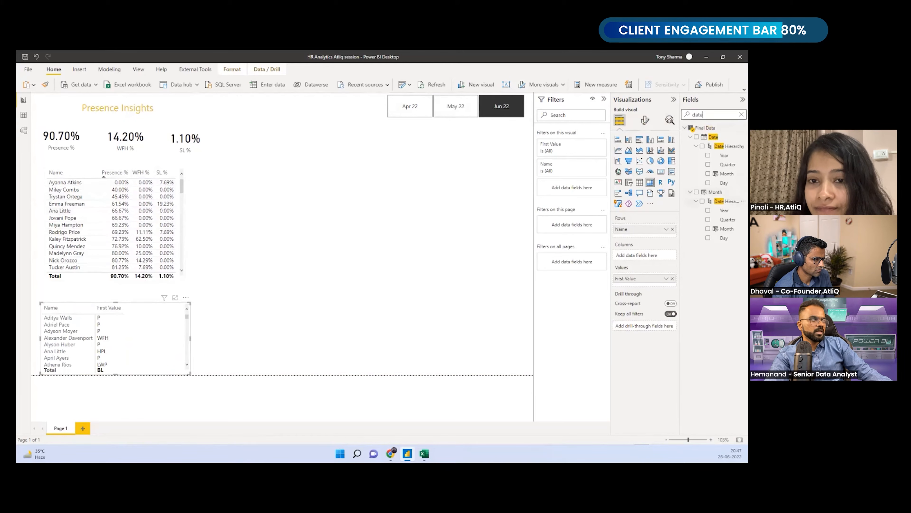
left_click_drag(646, 226, 642, 254)
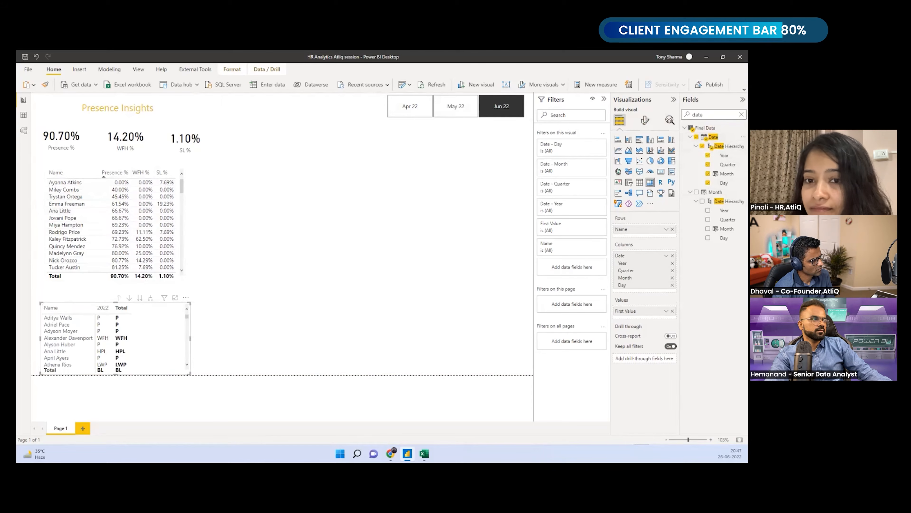
left_click(666, 255)
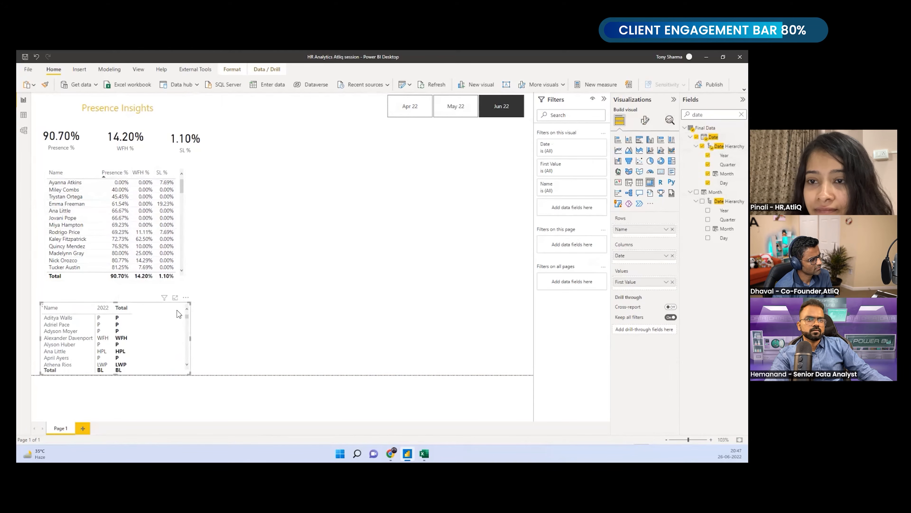
left_click_drag(189, 303, 198, 302)
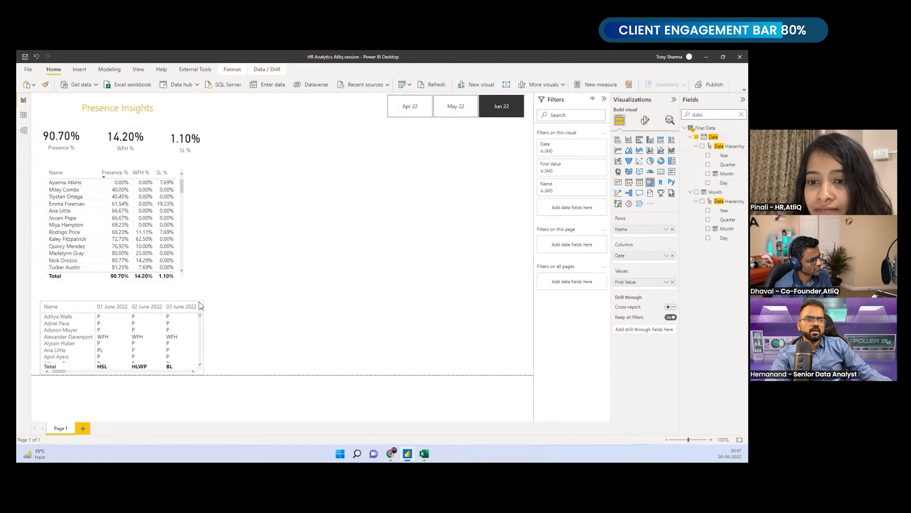
Filter the report to the second employee with 66.67% presence and view their daily attendance matrix in focus mode.
left_click(70, 218)
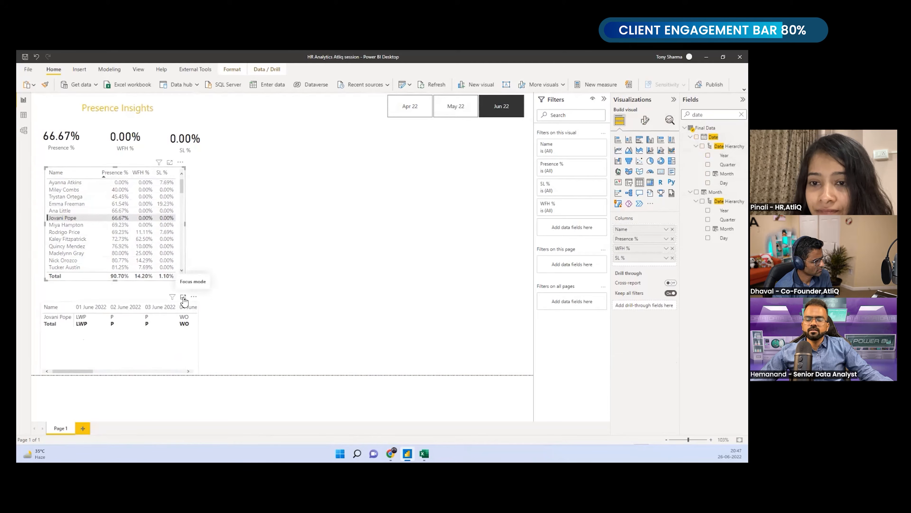
left_click(184, 297)
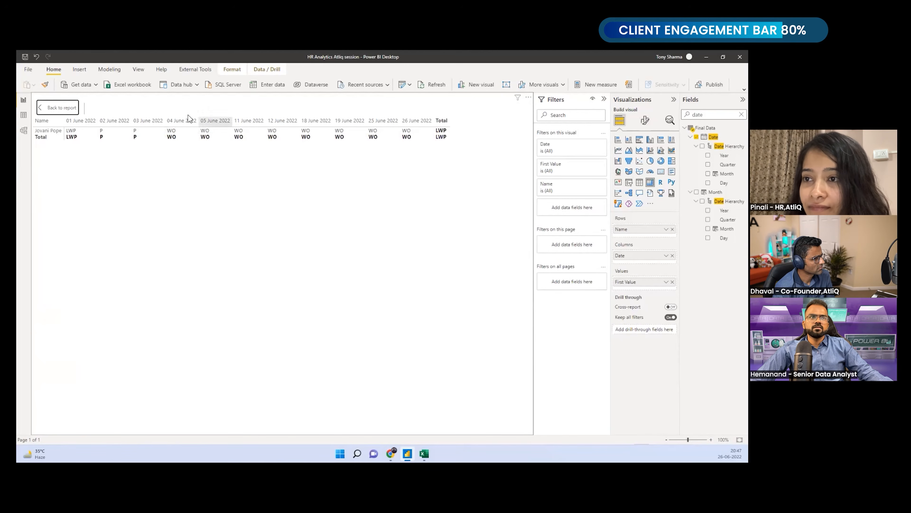
left_click(50, 105)
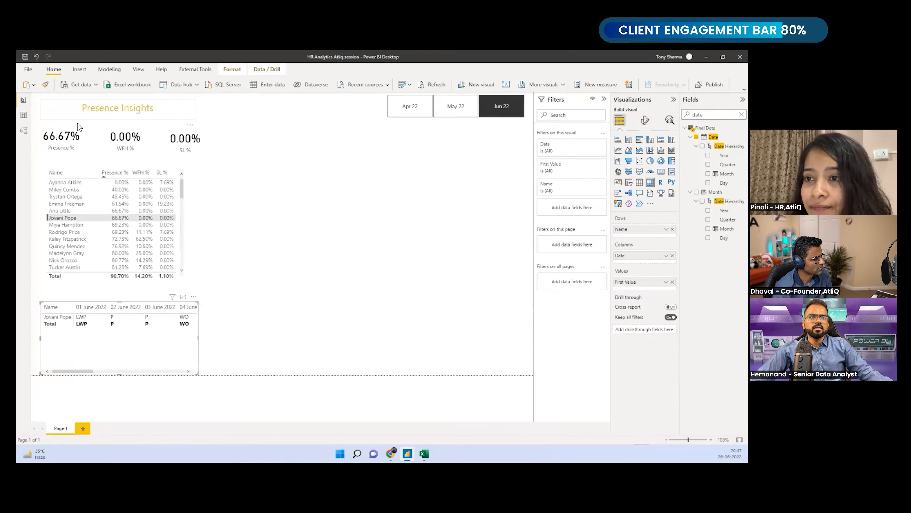
Examine the June attendance of the employee with 69.23% presence and 11.11% WFH in focus mode, and clear the employee filter.
left_click(78, 234)
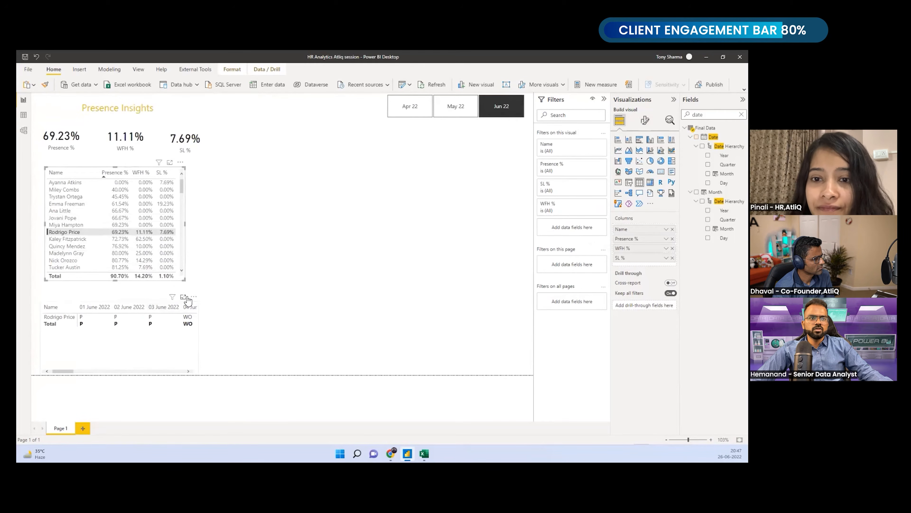
left_click(184, 297)
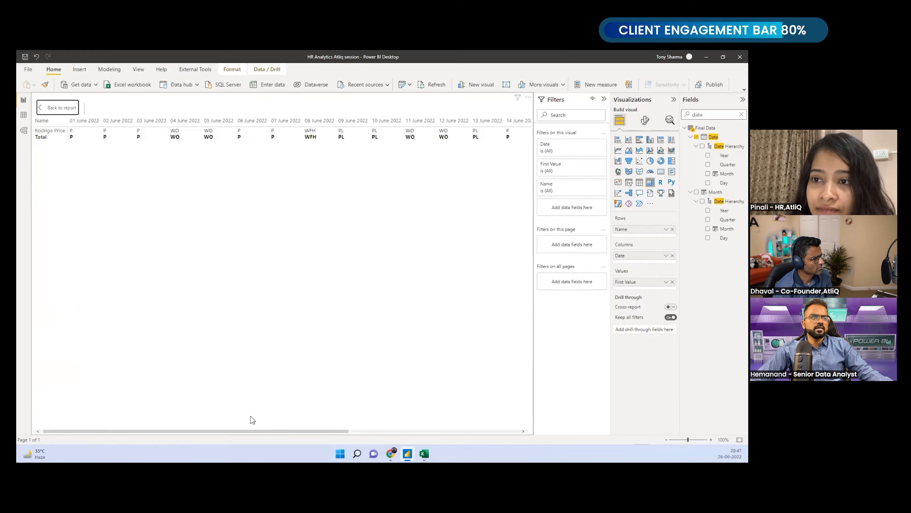
left_click_drag(260, 430, 455, 434)
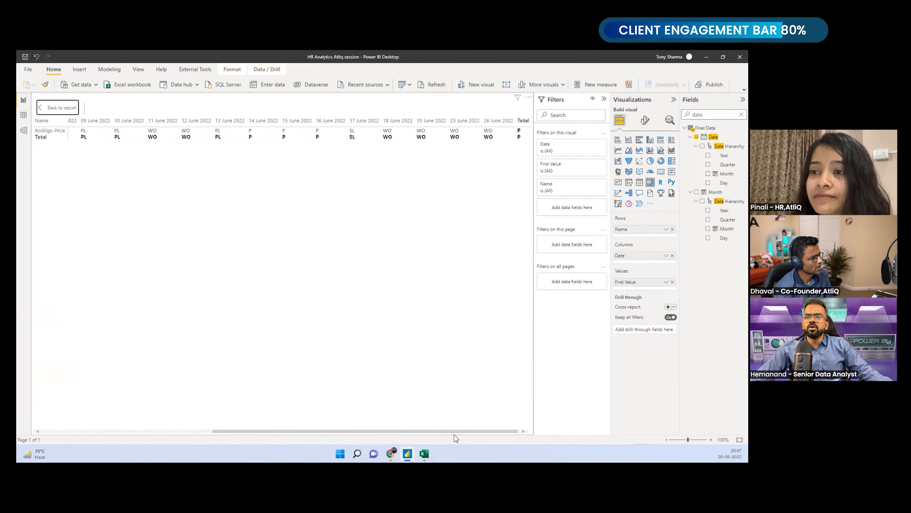
left_click(62, 108)
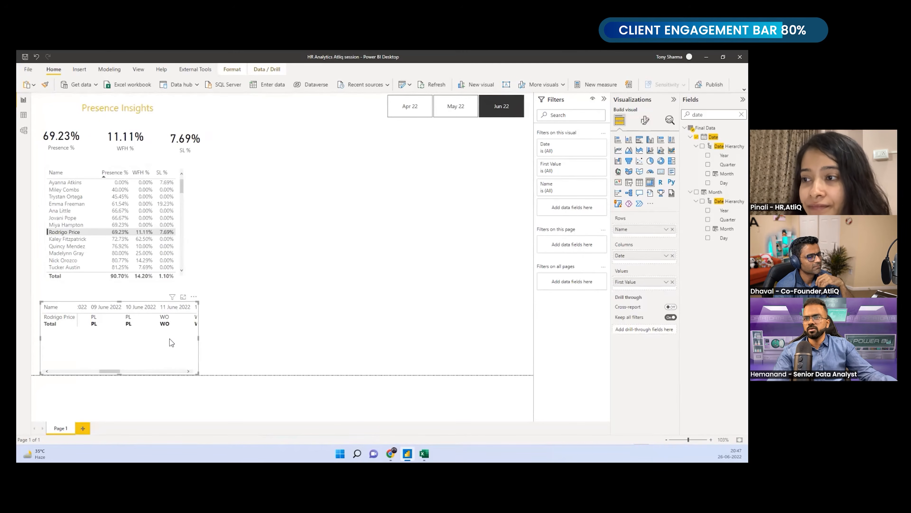
left_click(72, 232)
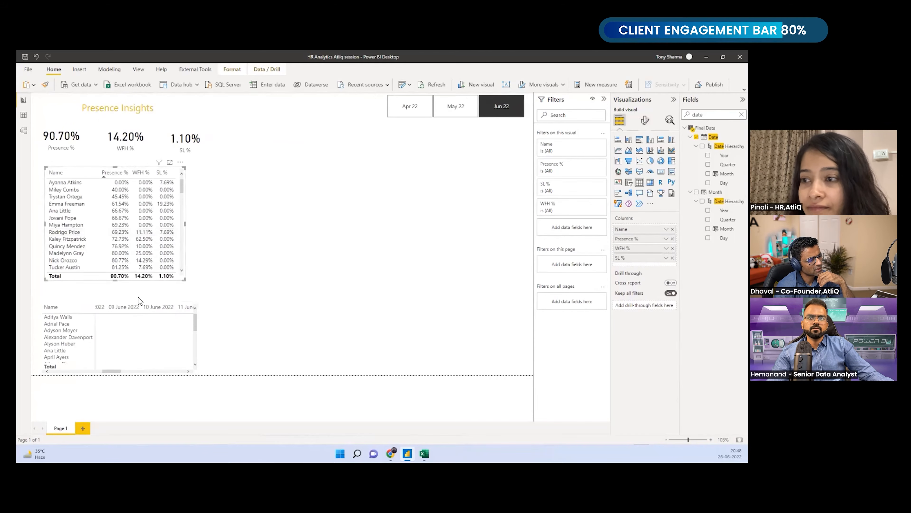
Widen the employee percentage table to match the width of the daily attendance matrix below it.
left_click(199, 308)
left_click(185, 279)
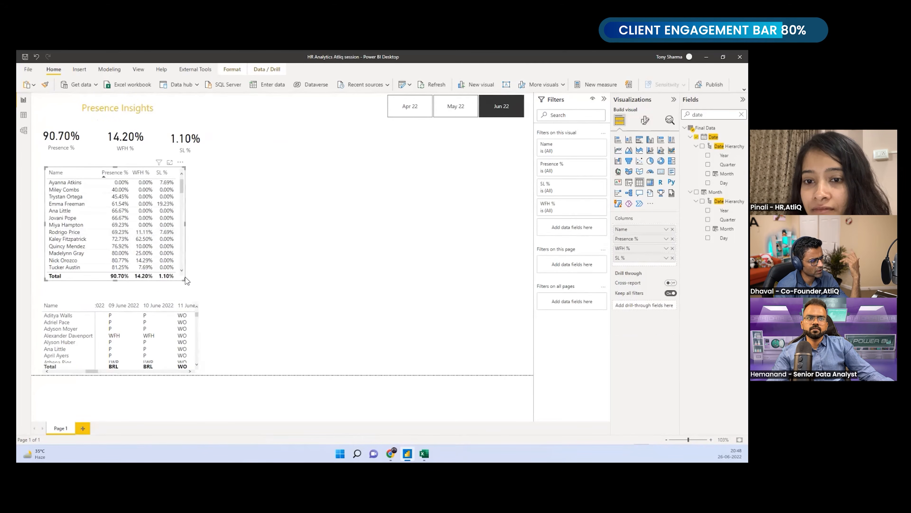
left_click_drag(186, 286, 199, 287)
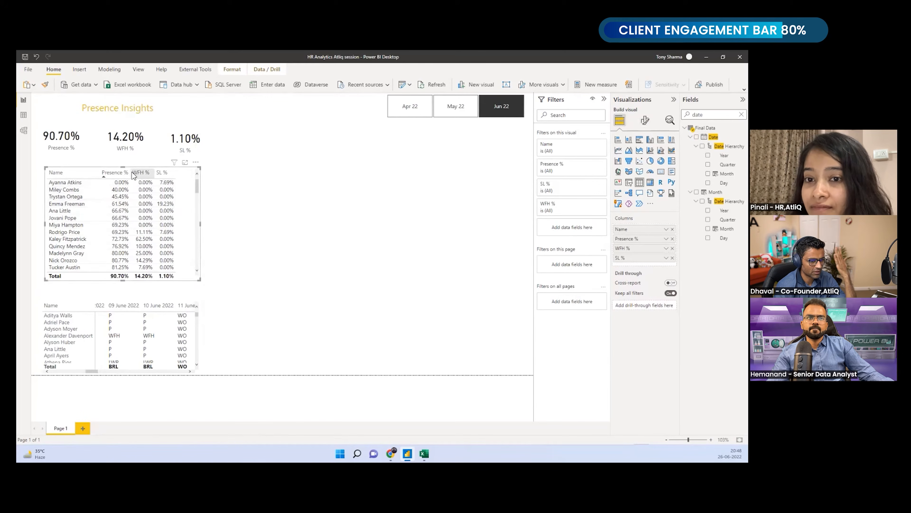
Widen the columns of the employee percentage table slightly to use more of its width.
left_click_drag(130, 174, 185, 175)
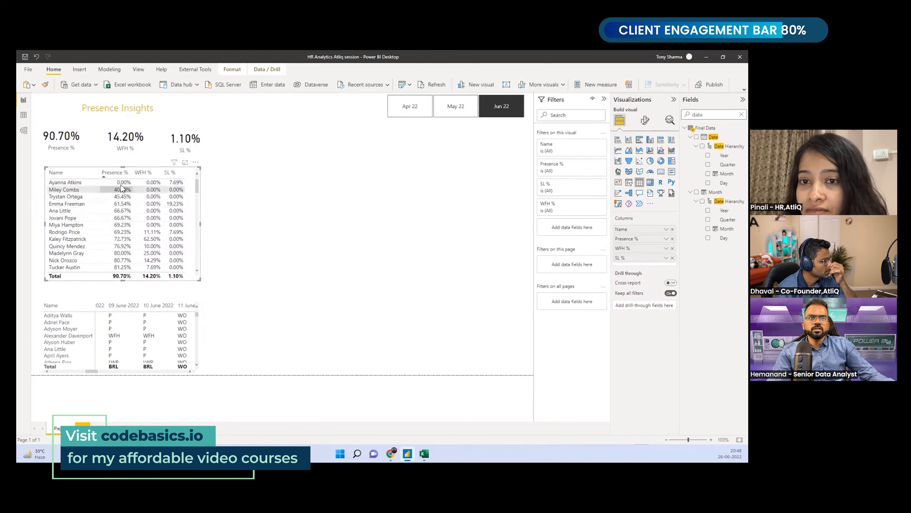
View the June daily attendance of the employee with 0.00% presence in focus mode, and clear the employee filter.
left_click(60, 183)
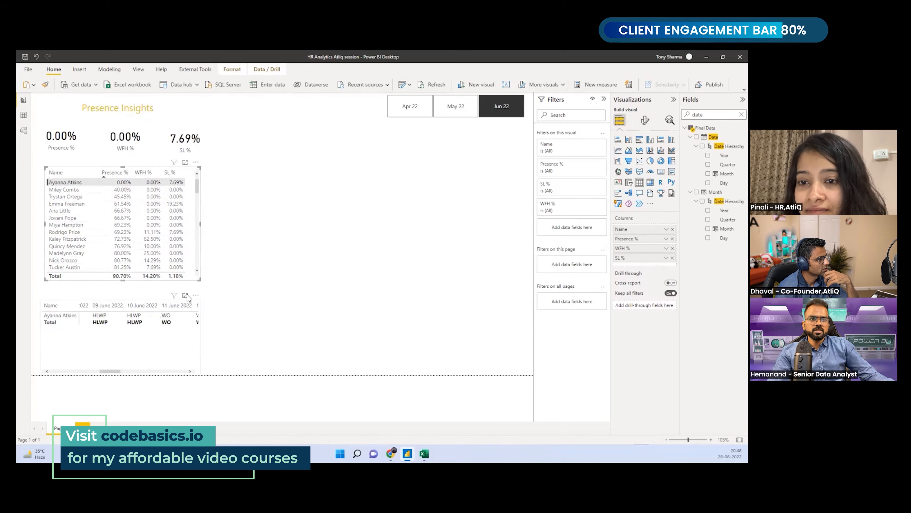
left_click(185, 296)
left_click_drag(238, 430, 205, 444)
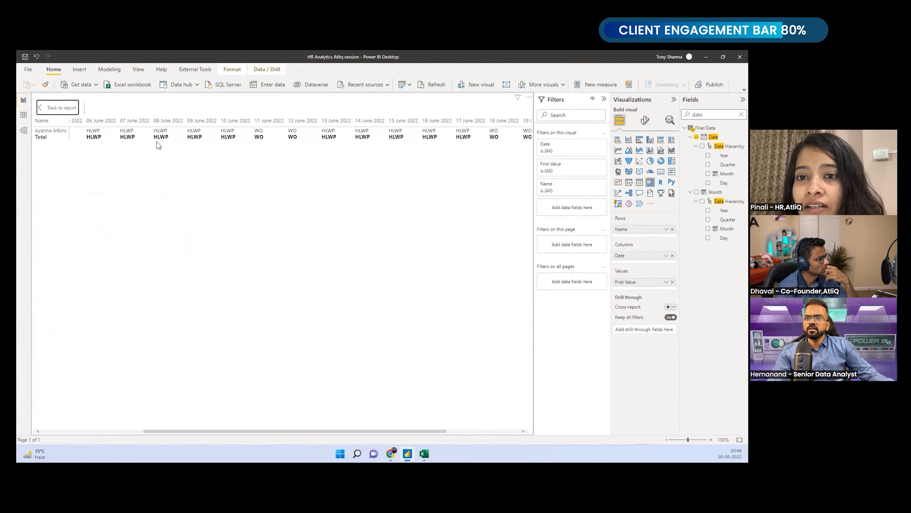
left_click_drag(257, 431, 357, 434)
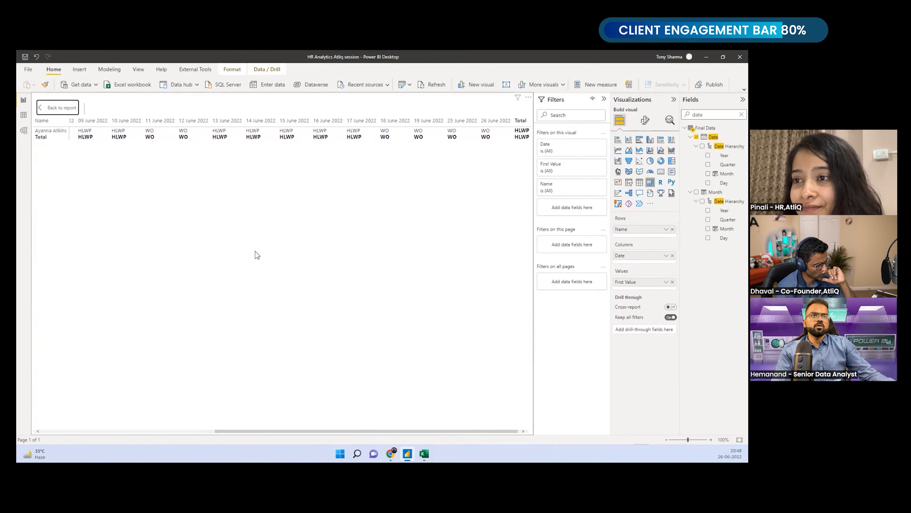
left_click(62, 108)
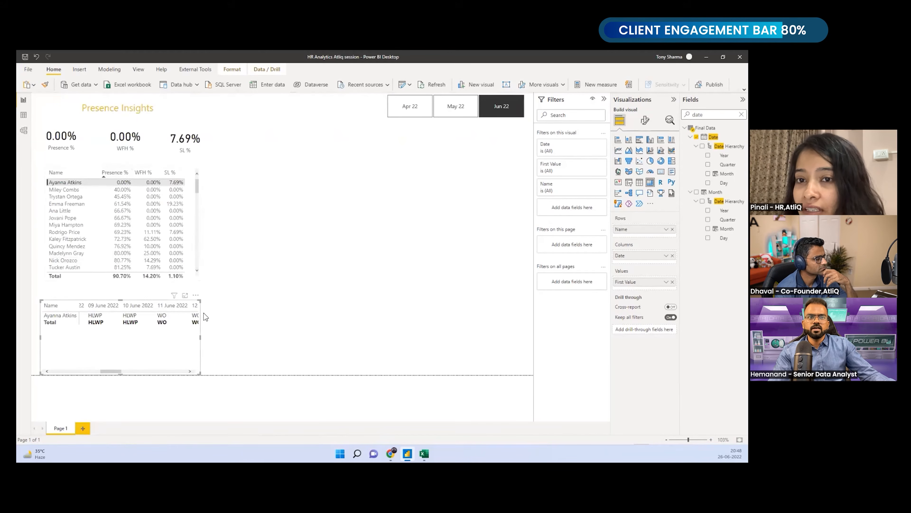
left_click(76, 184)
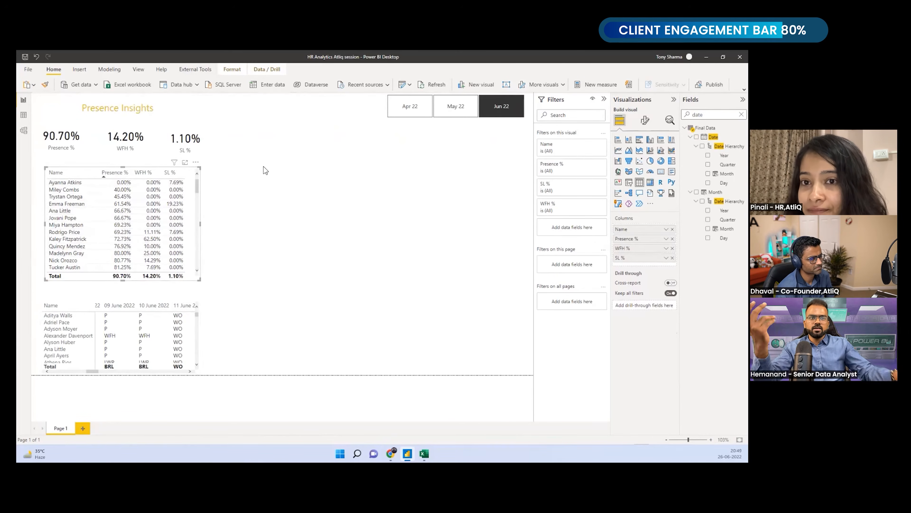
Move the daily attendance matrix up slightly and make the employee percentage table above it a little smaller.
left_click(192, 284)
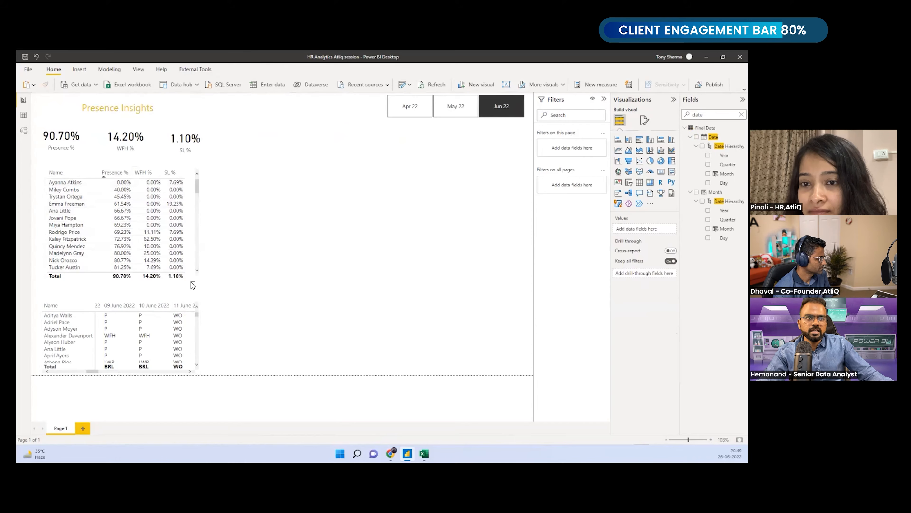
left_click(189, 279)
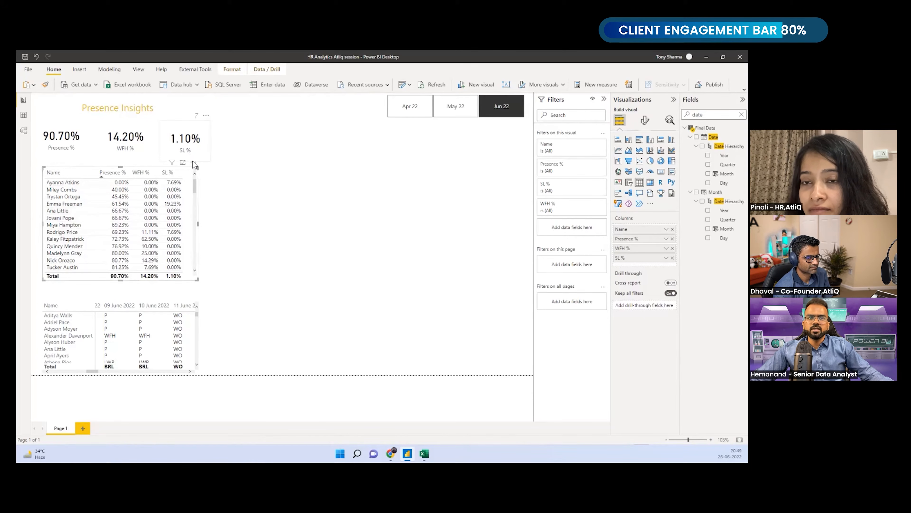
left_click(167, 370)
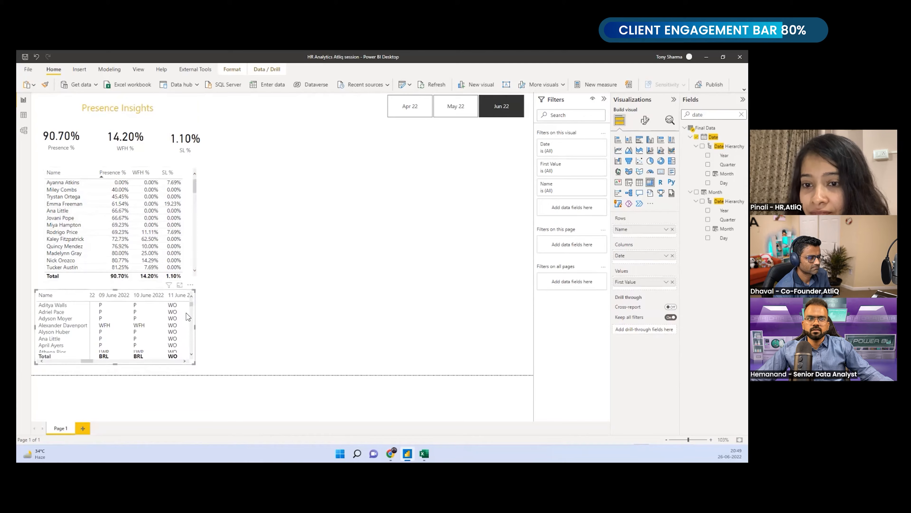
left_click_drag(197, 279, 193, 275)
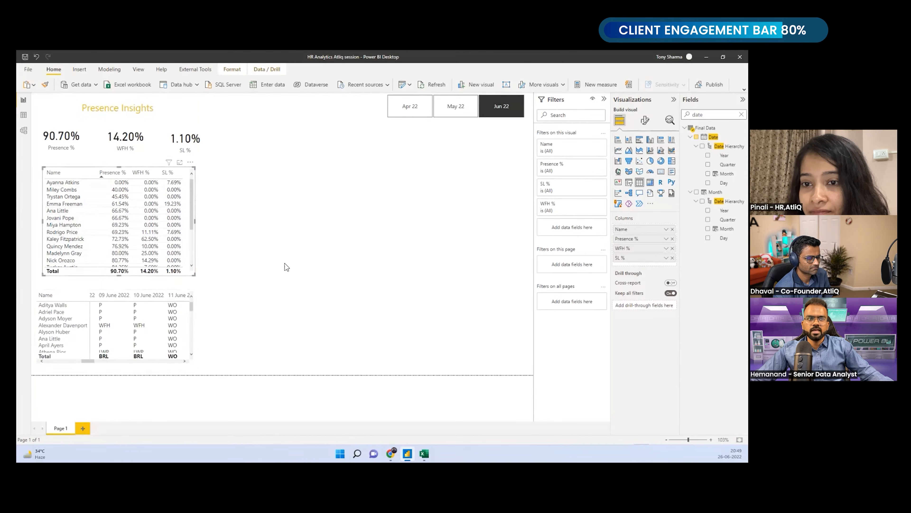
Line up the daily attendance matrix, showing dates from 01 June 2022, under the percentage table and raise the table toward the cards.
left_click(184, 361)
left_click(183, 361)
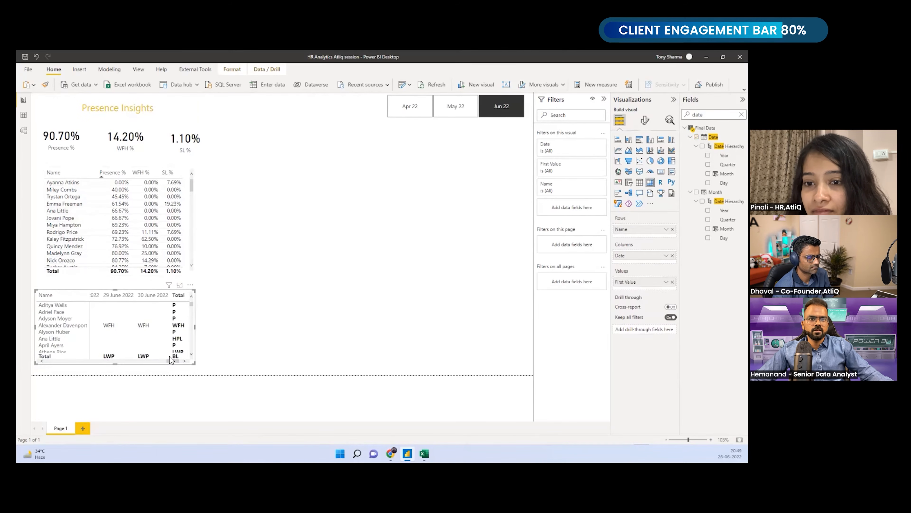
left_click(159, 361)
left_click(152, 362)
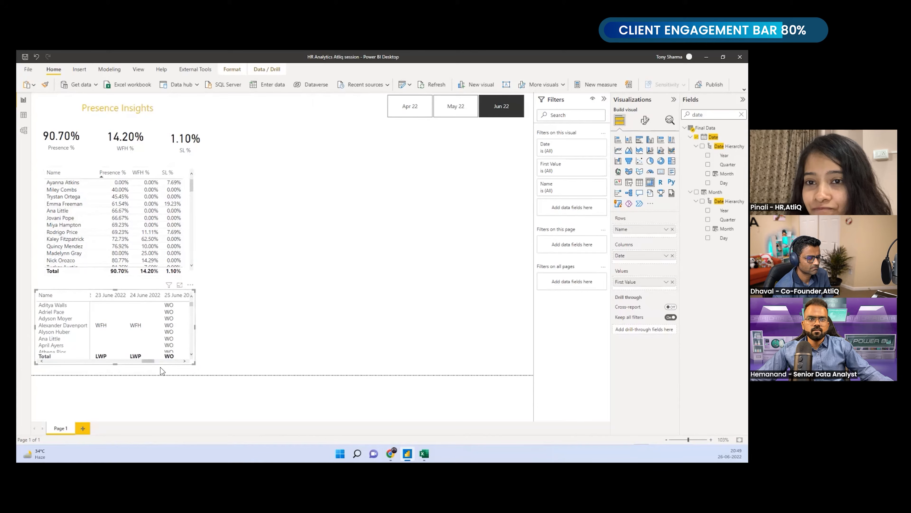
left_click_drag(68, 295, 79, 291)
left_click_drag(204, 359, 56, 357)
left_click(330, 310)
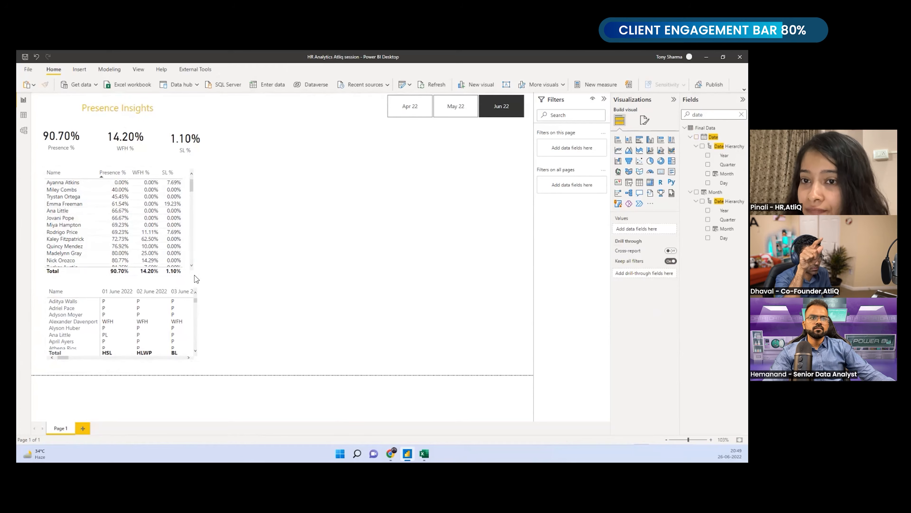
left_click_drag(192, 270, 193, 265)
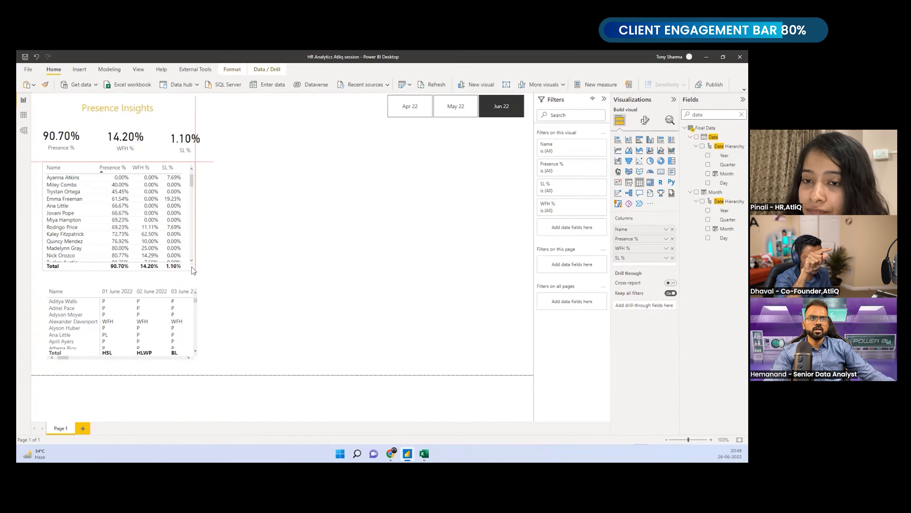
left_click(266, 260)
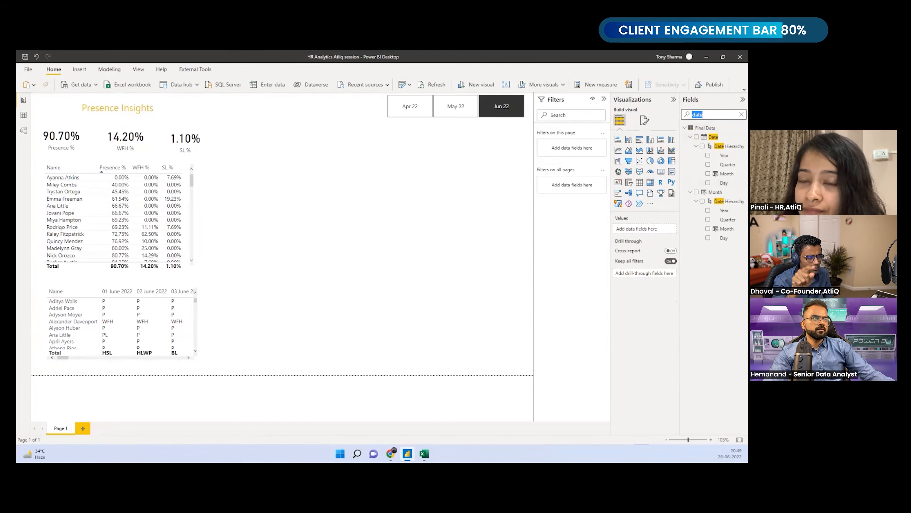
Insert an empty line chart in the blank area below the month slicer and widen it toward the percentage table.
key("BackSpace")
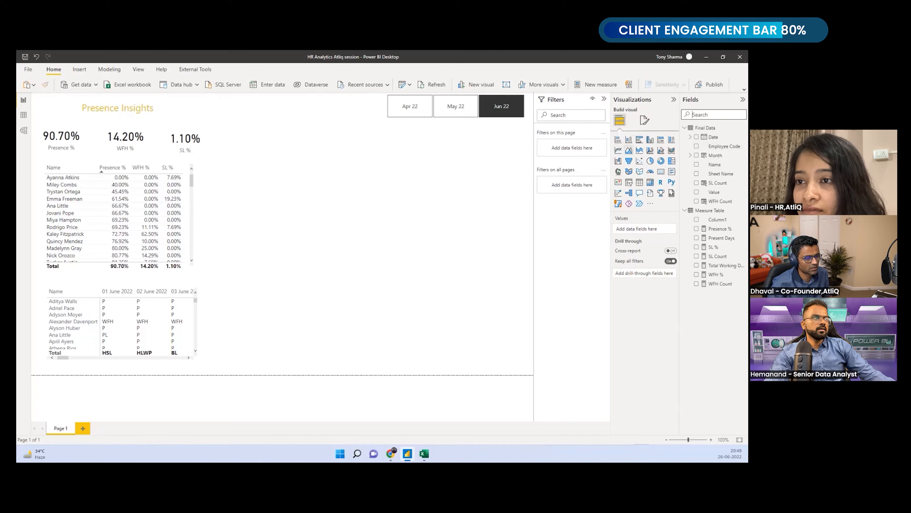
left_click(618, 151)
left_click_drag(340, 197, 469, 177)
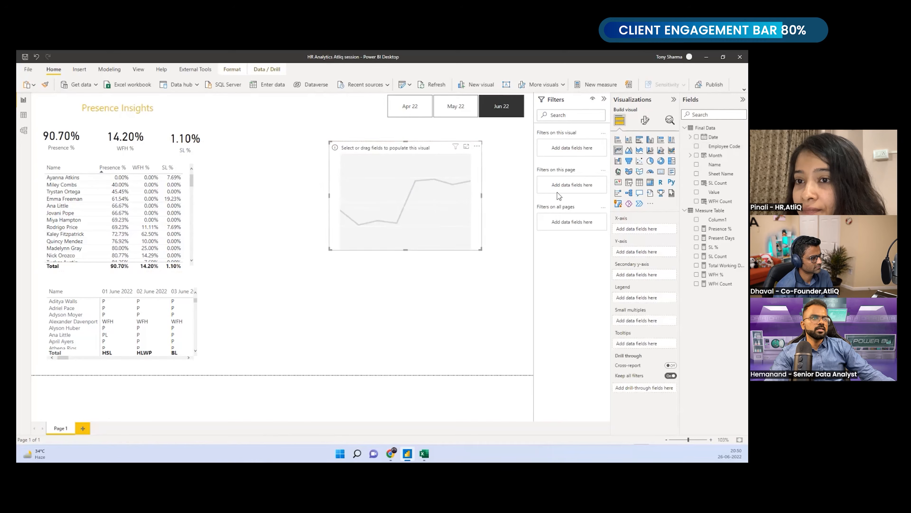
left_click_drag(330, 249, 278, 248)
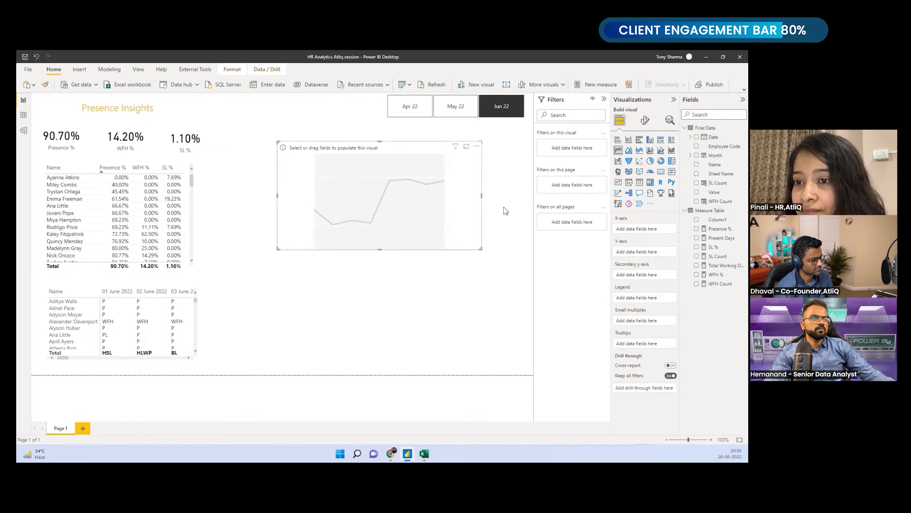
Find the Presence % measure and add it to the new line chart as the y-axis value, making the chart slightly shorter.
type("sl")
left_click_drag(714, 155, 704, 253)
double_click(694, 115)
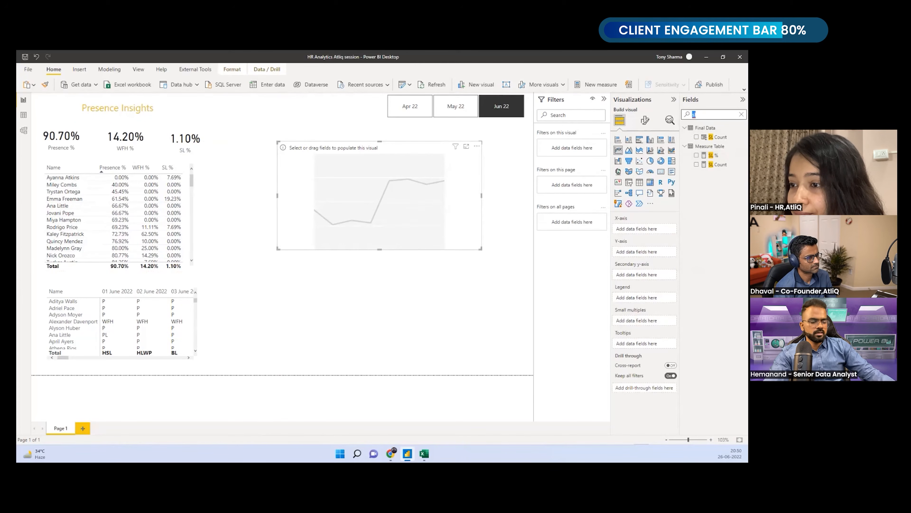
type("pres")
left_click_drag(719, 137, 409, 205)
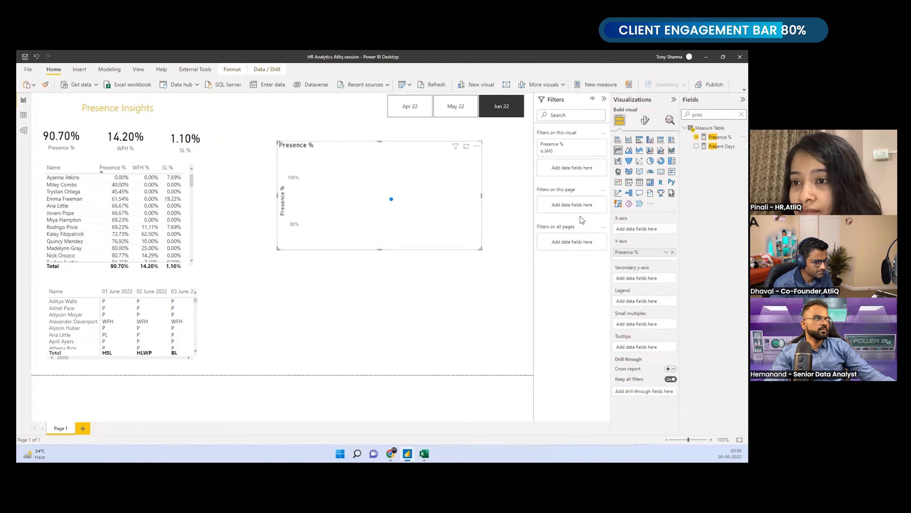
left_click_drag(481, 248, 486, 236)
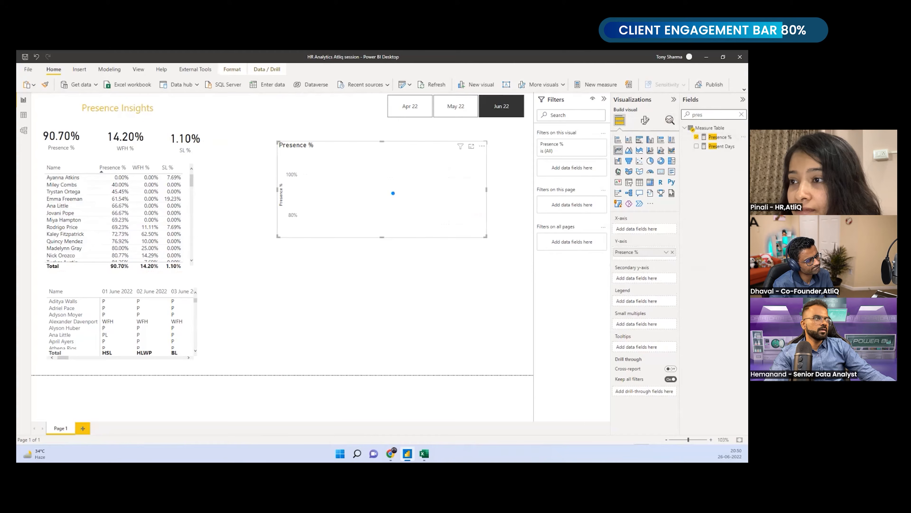
Convert the line chart to a narrower table listing Presence % by Date, using plain dates instead of the date hierarchy.
left_click(640, 182)
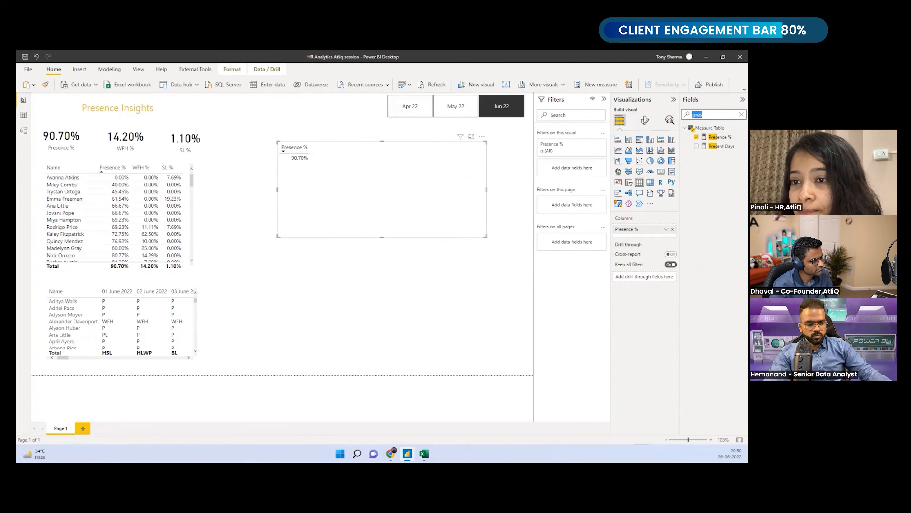
key("BackSpace")
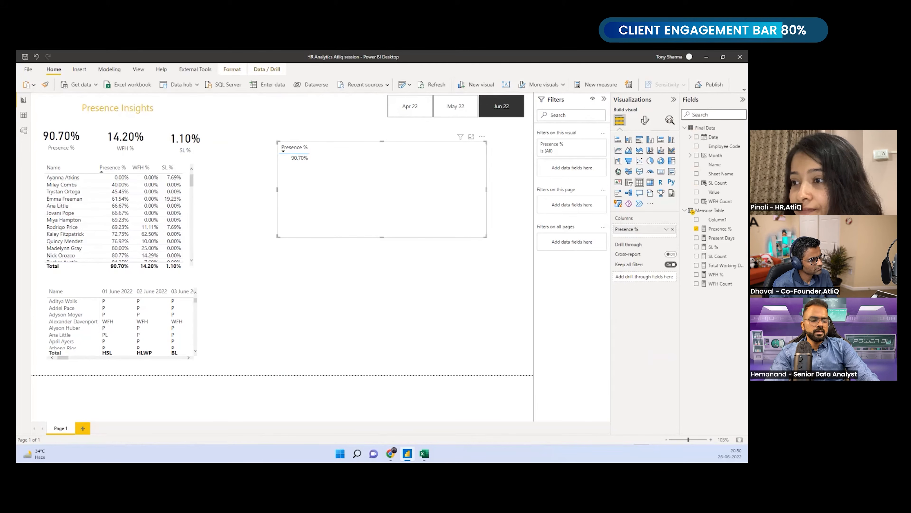
type("date")
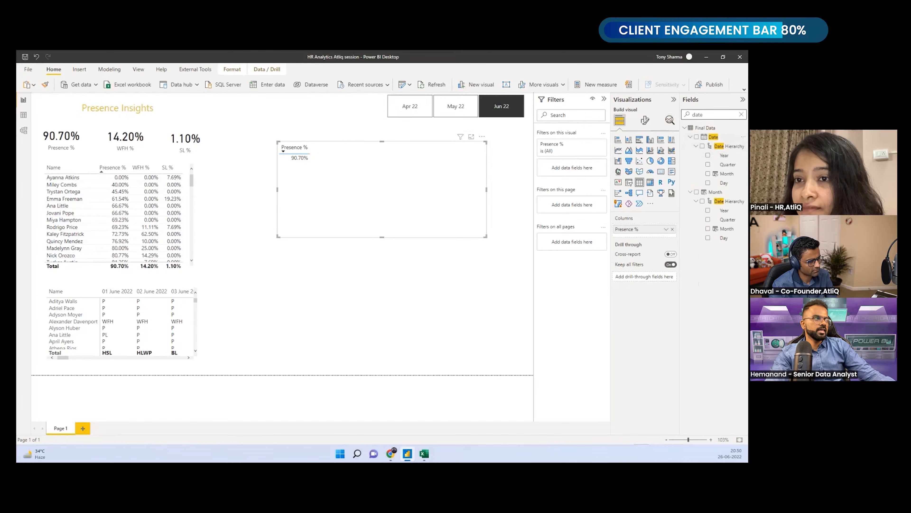
left_click_drag(713, 137, 629, 229)
left_click(666, 229)
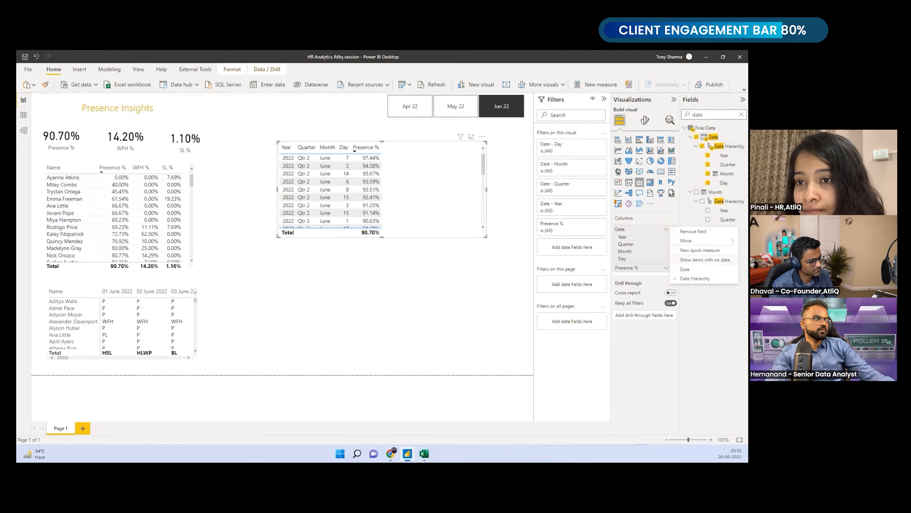
left_click(703, 269)
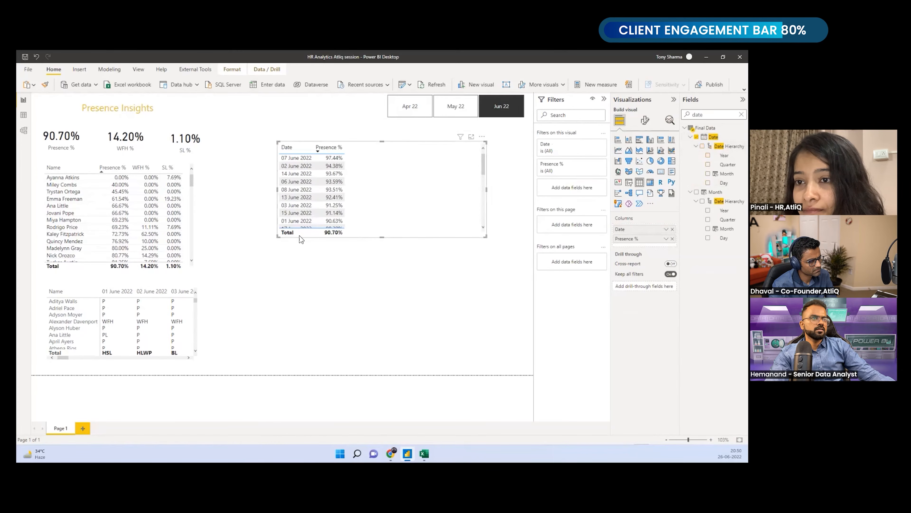
left_click_drag(485, 236, 387, 237)
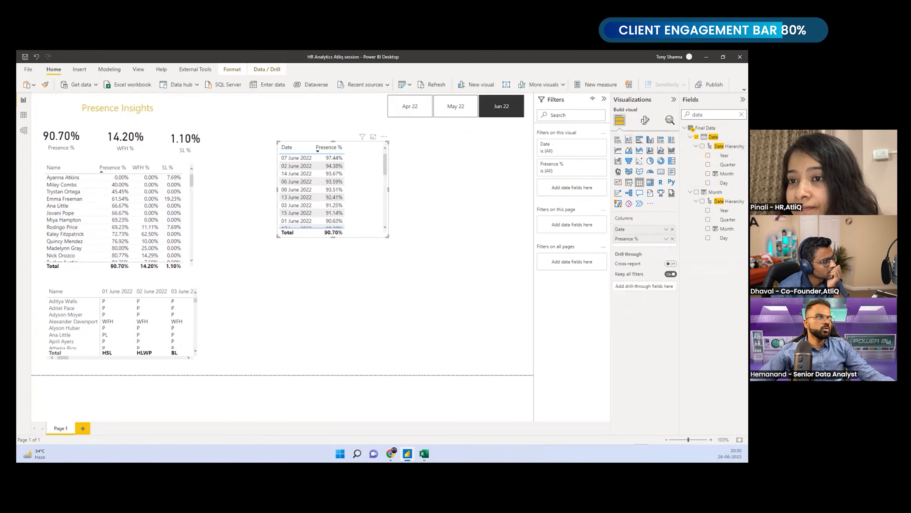
Turn the Presence % by Date table into a stacked column chart and enlarge it.
left_click(629, 140)
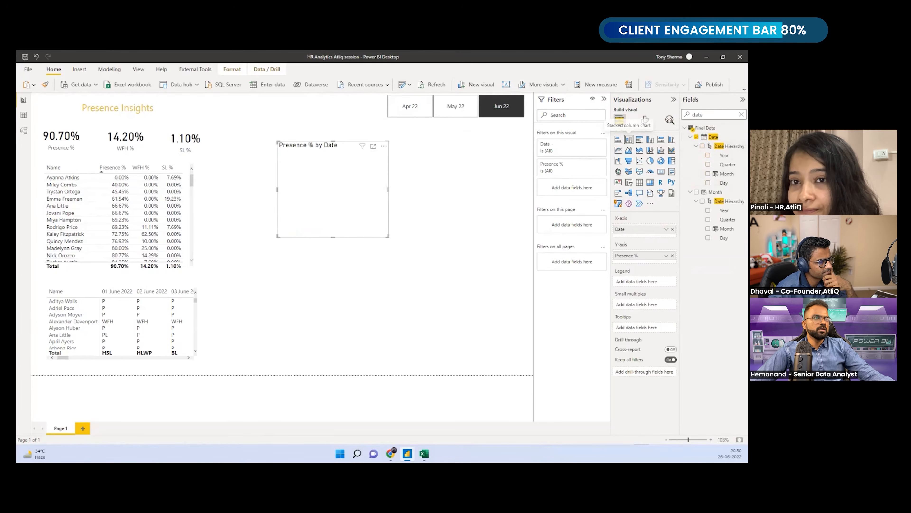
left_click_drag(388, 236, 485, 244)
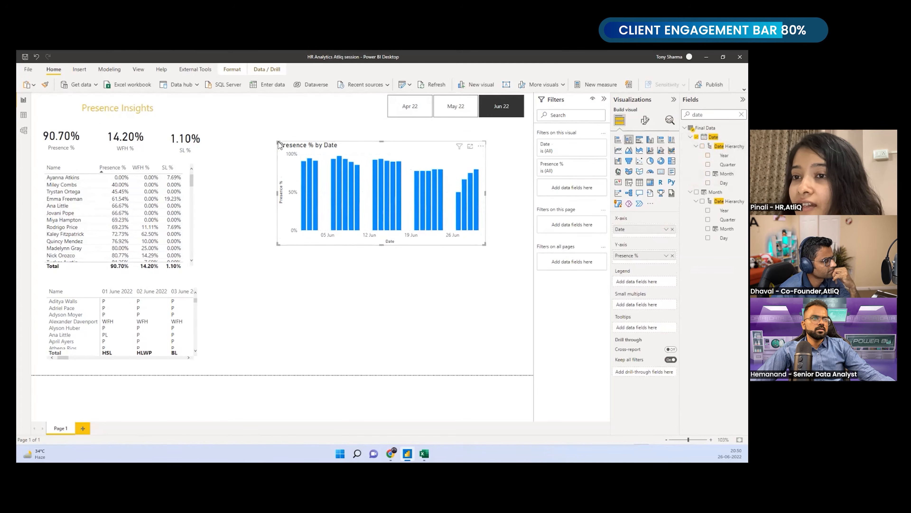
left_click_drag(278, 140, 257, 139)
Change the Presence % by Date visual to a wide, shallow stacked area chart, and clear the field search.
left_click(629, 150)
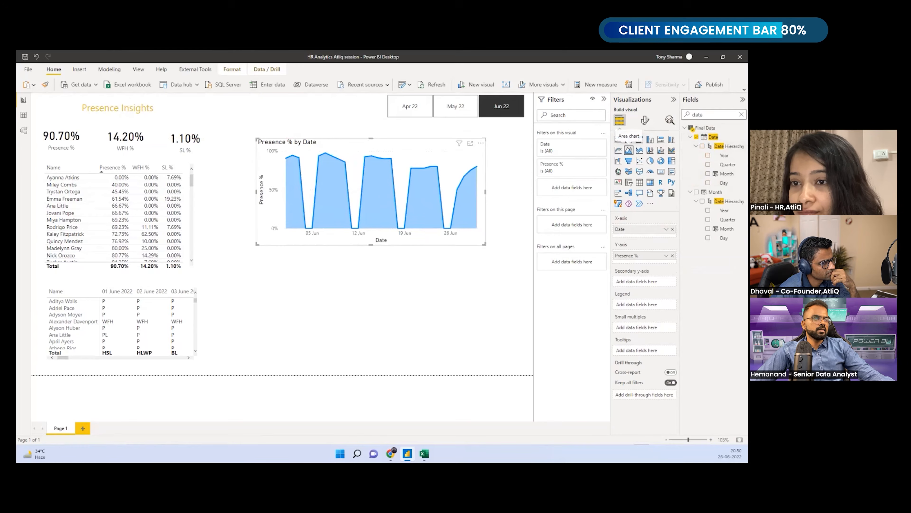
left_click(639, 150)
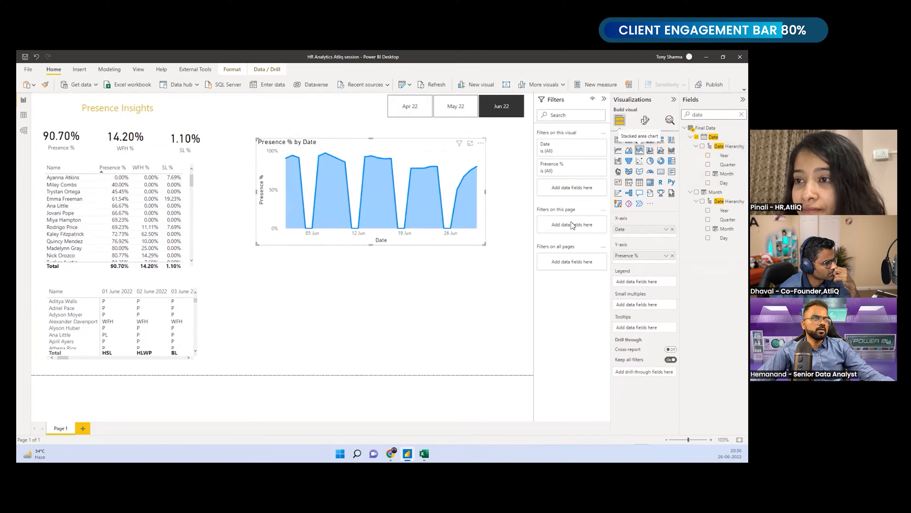
left_click_drag(488, 243, 505, 233)
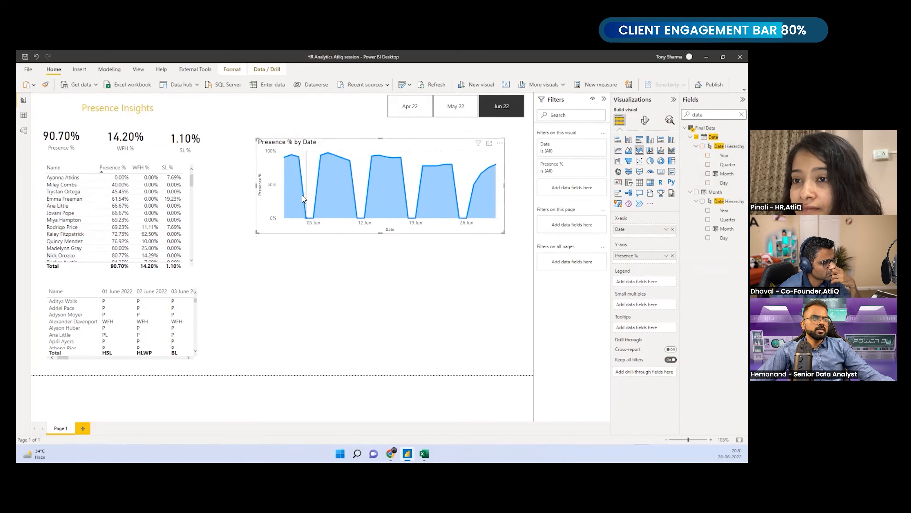
left_click_drag(257, 138, 227, 138)
left_click_drag(228, 232, 229, 215)
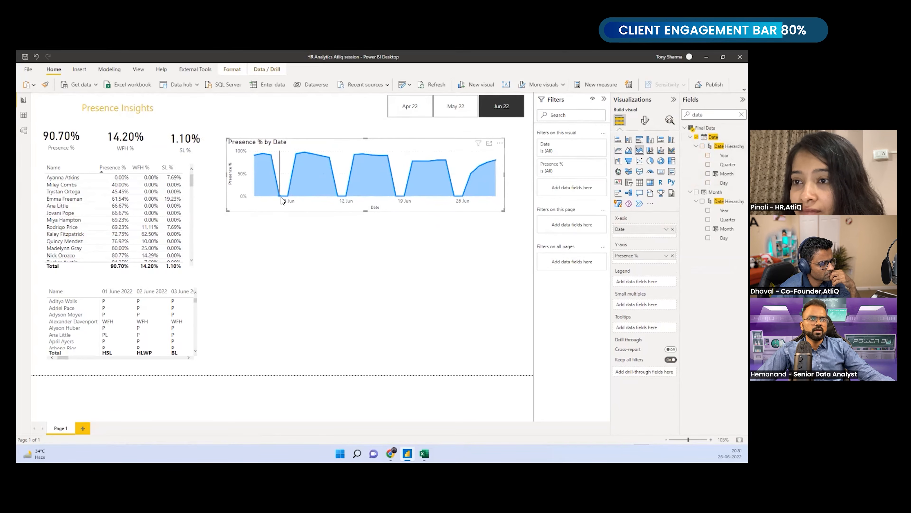
mouse_move(282, 200)
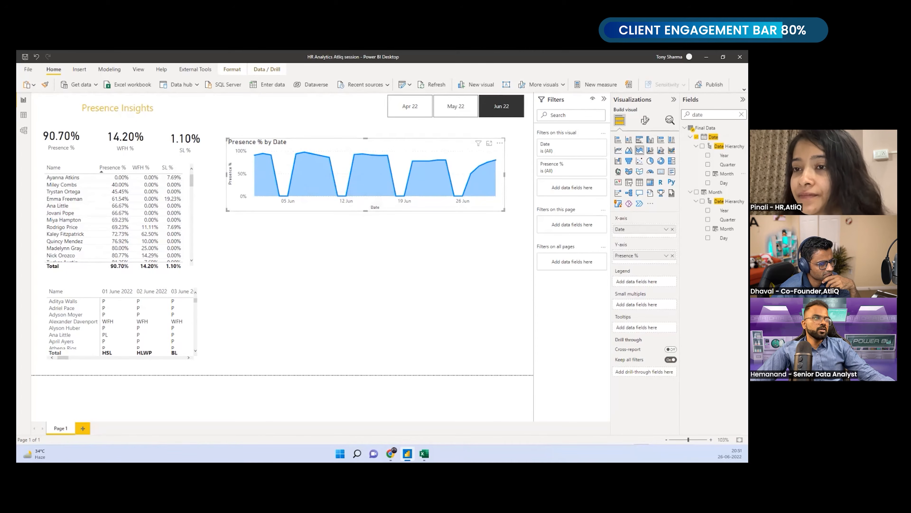
left_click(742, 115)
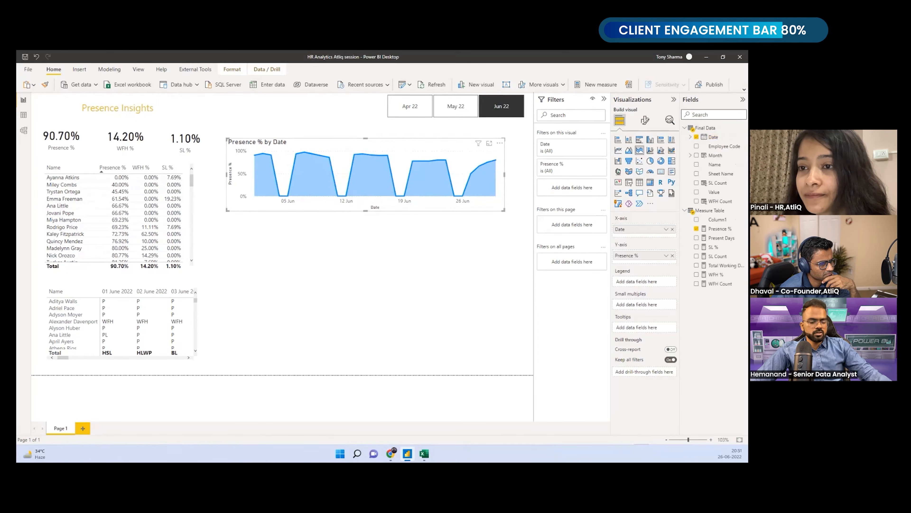
Find the Value field and add it as a filter on all pages, selecting every attendance code except WO.
type("val")
left_click_drag(714, 137, 574, 265)
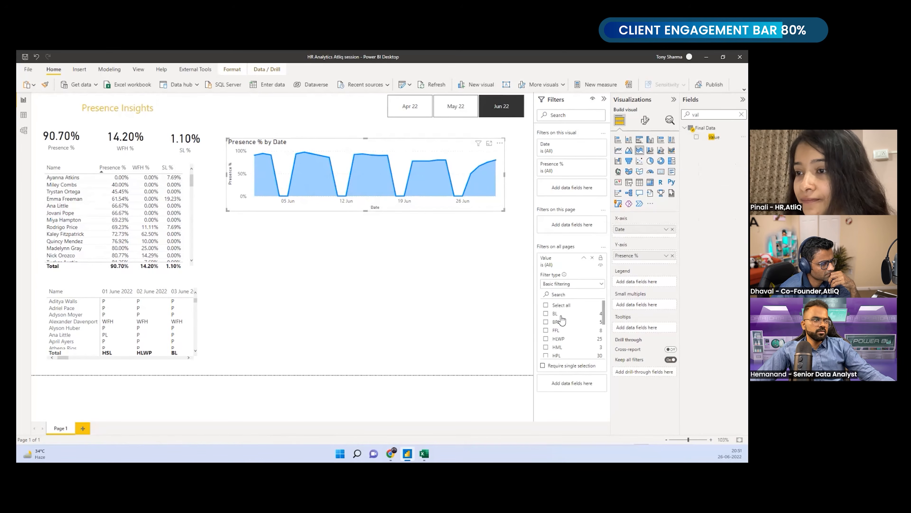
scroll(580, 338, "down", 3)
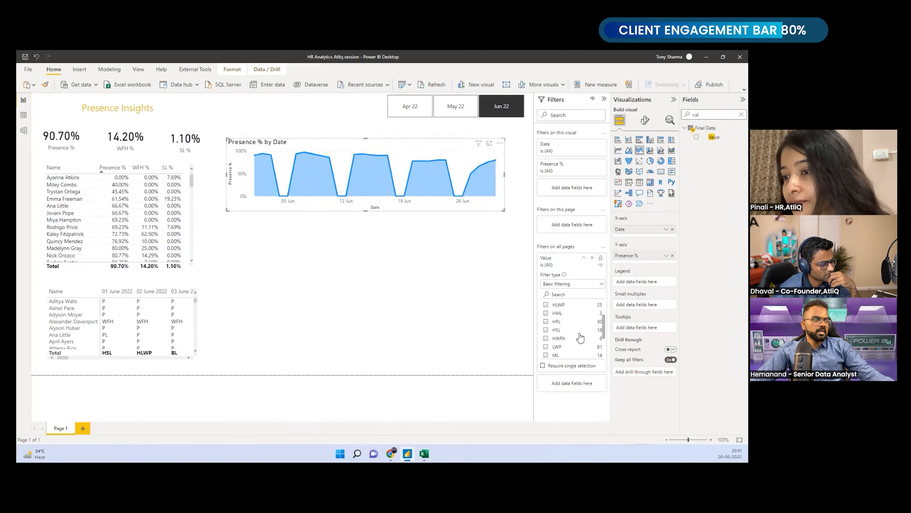
scroll(578, 335, "up", 3)
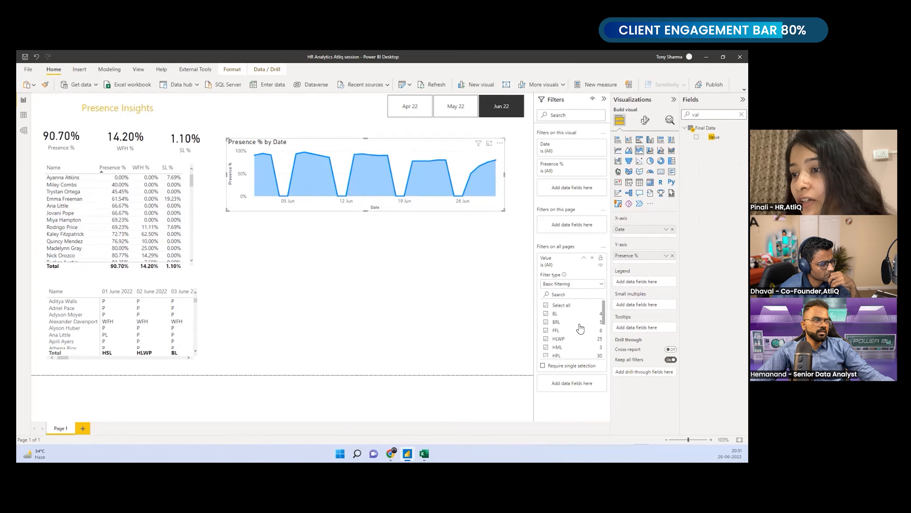
scroll(561, 308, "down", 5)
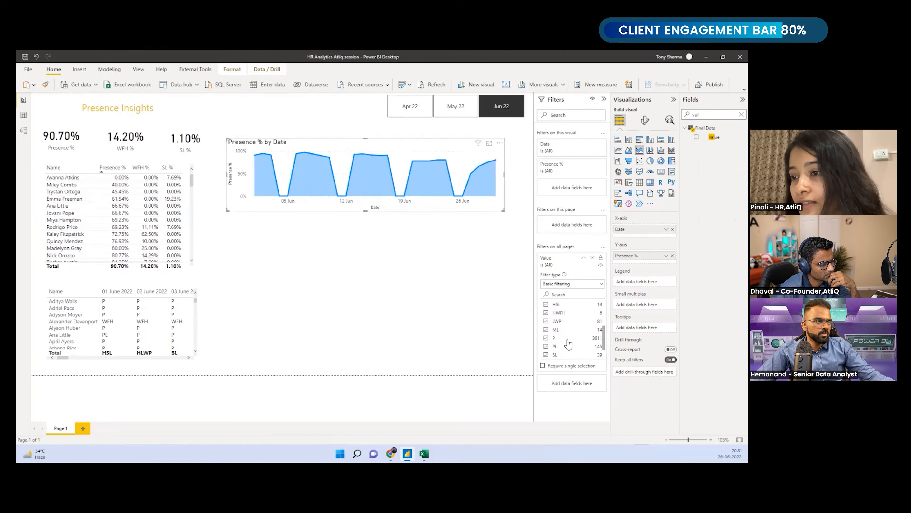
left_click(556, 354)
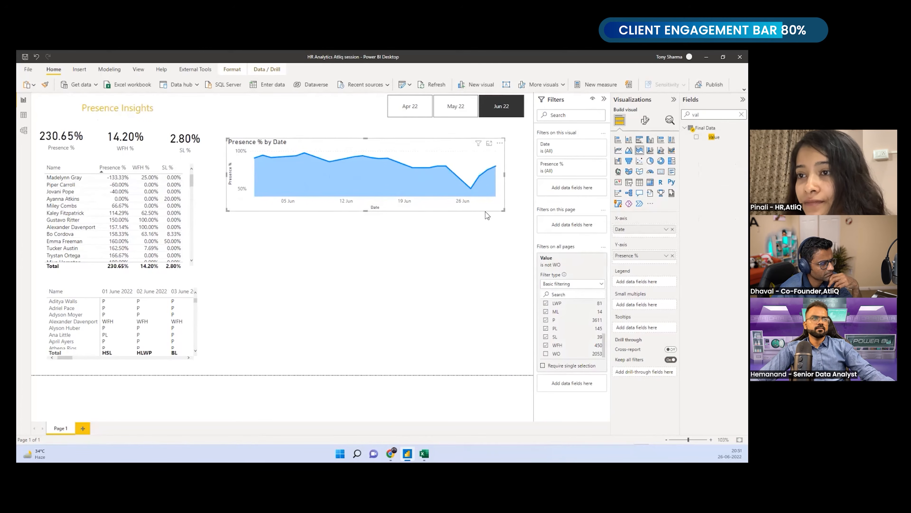
Shift the Presence % by Date chart slightly closer to the tables, make it slightly shorter, and inspect its formatting and analytics options.
mouse_move(499, 181)
mouse_move(504, 210)
left_mouse_down()
mouse_move(487, 214)
mouse_move(509, 205)
mouse_move(497, 204)
left_mouse_up()
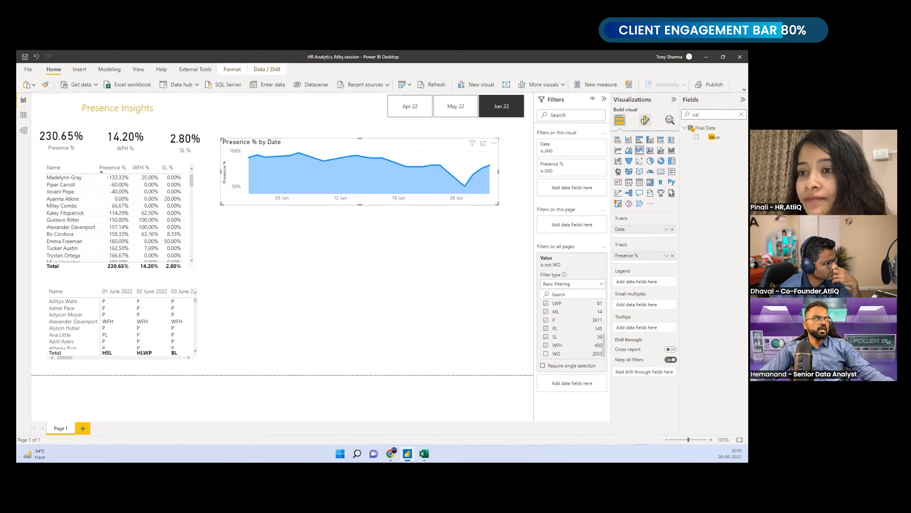
left_click(645, 120)
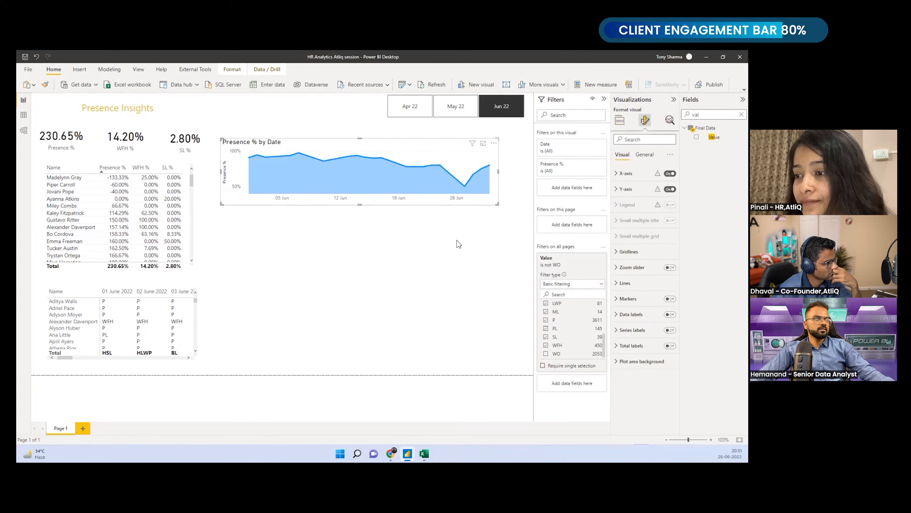
left_click(487, 212)
left_click(486, 207)
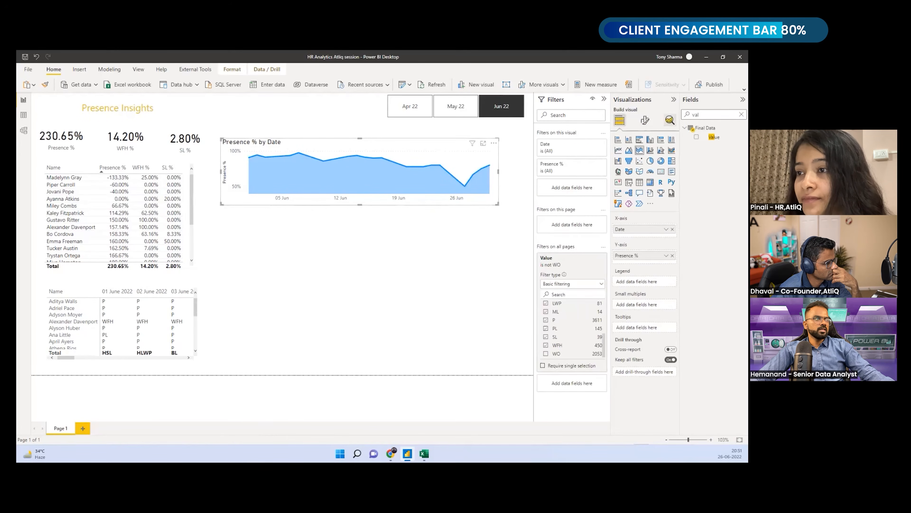
left_click(670, 119)
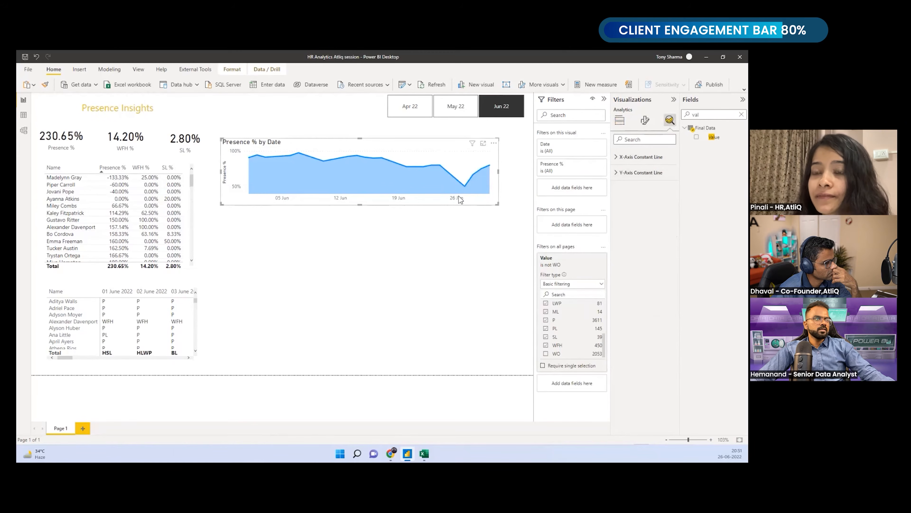
mouse_move(463, 187)
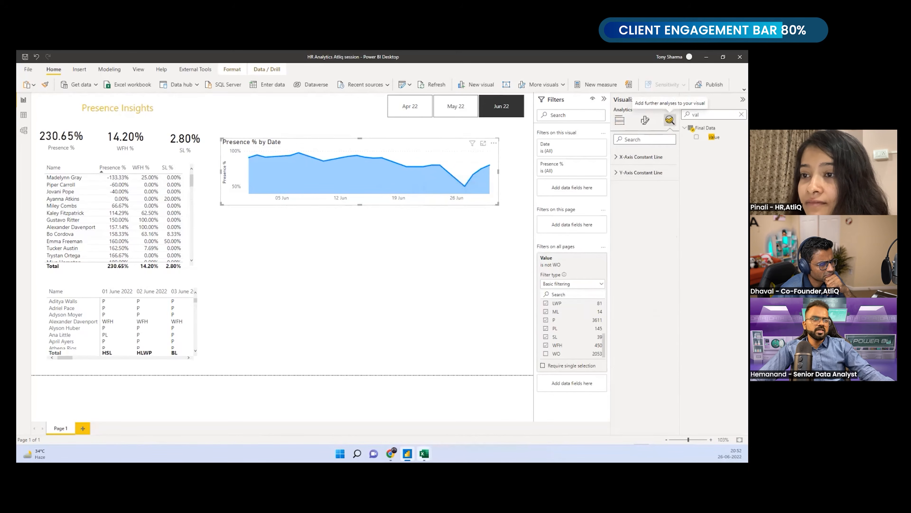
Switch to the Excel attendance workbook, examine the June 2022 entries around and after 19 June, and return to the Power BI report.
mouse_move(424, 454)
left_click(396, 427)
left_click(132, 430)
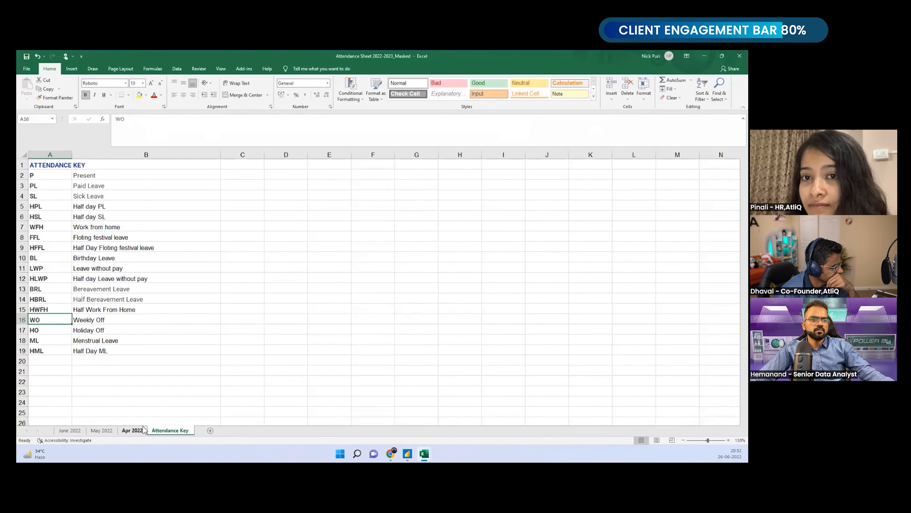
left_click(71, 431)
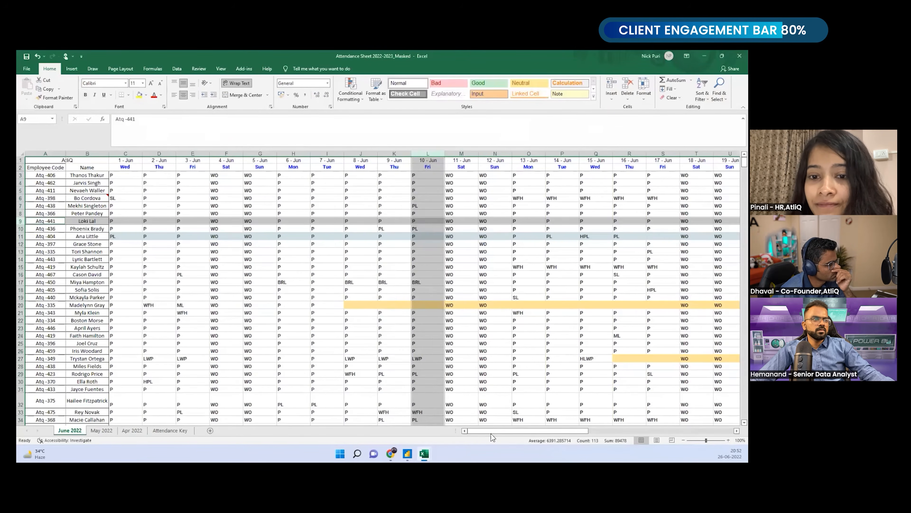
left_click_drag(498, 429, 583, 421)
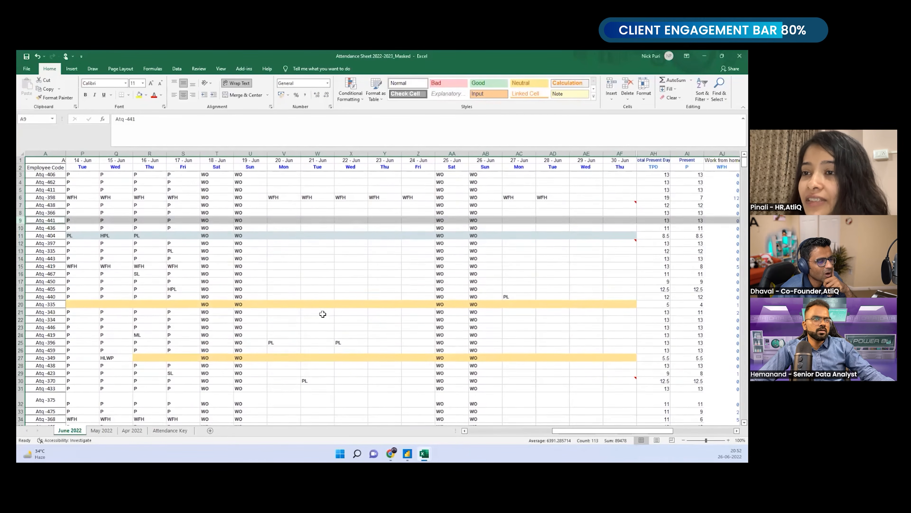
left_click(256, 154)
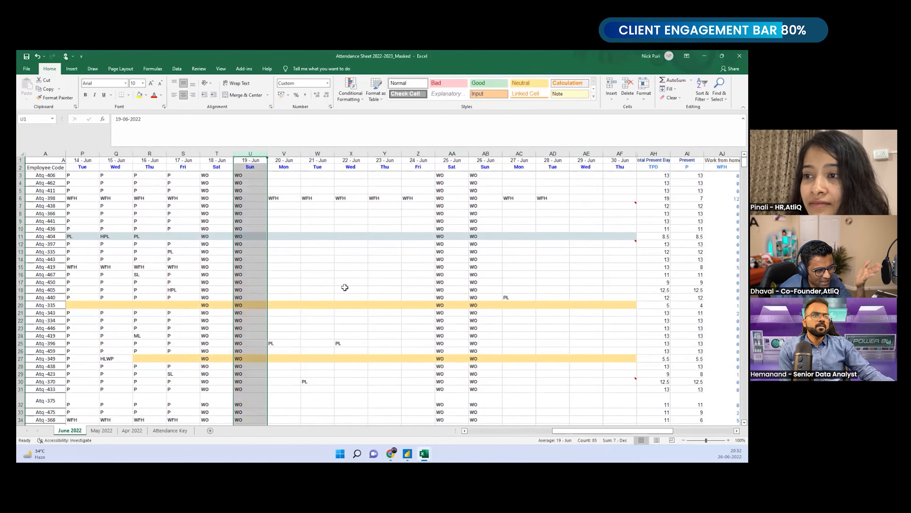
scroll(345, 287, "down", 4)
scroll(345, 287, "down", 1)
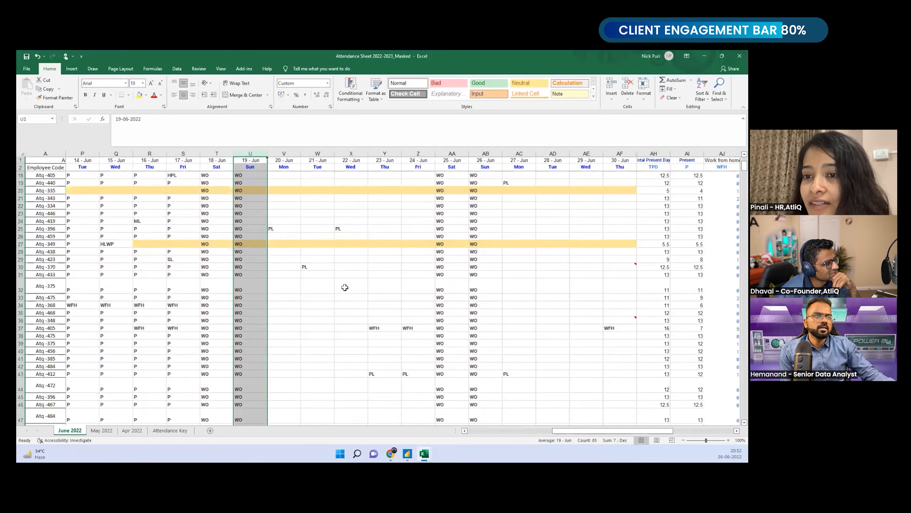
scroll(345, 287, "up", 5)
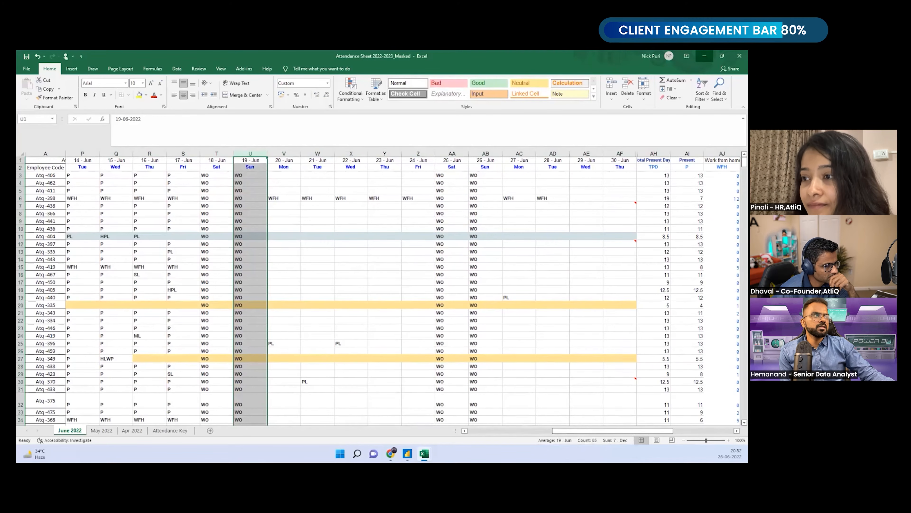
key("alt+Tab")
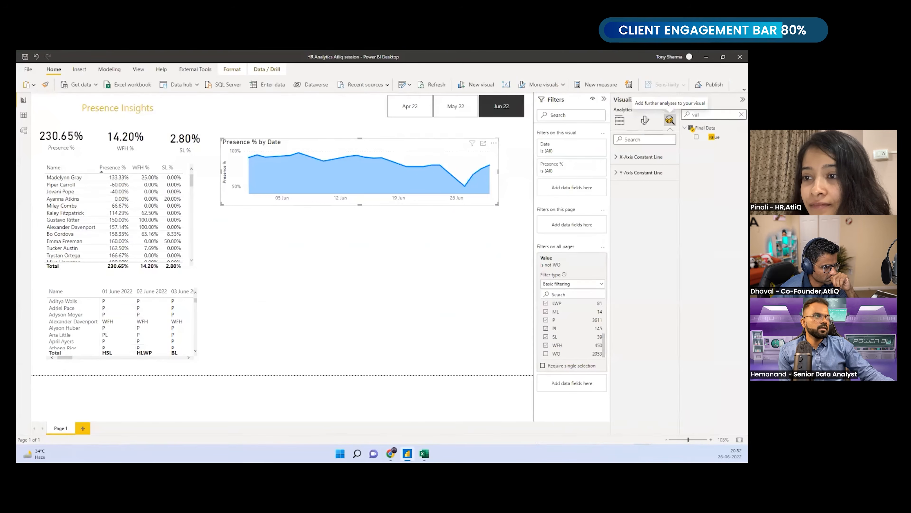
Find the Date field and add it as a filter on this page, using advanced filtering.
type("g")
key("BackSpace")
type("date")
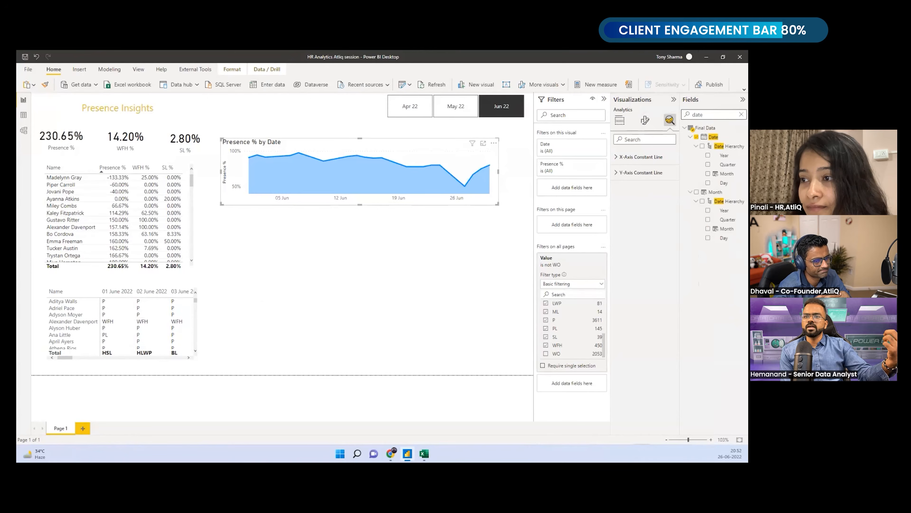
left_click_drag(713, 137, 566, 225)
left_click(566, 247)
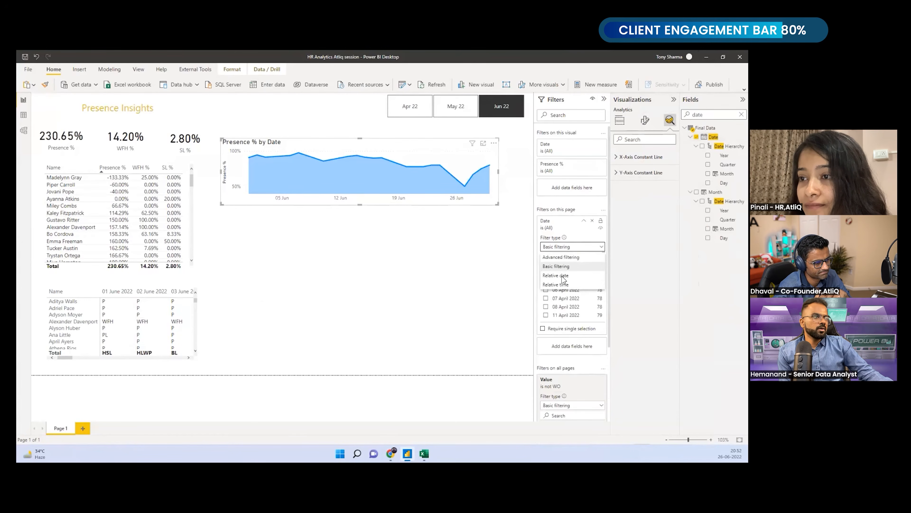
left_click(572, 257)
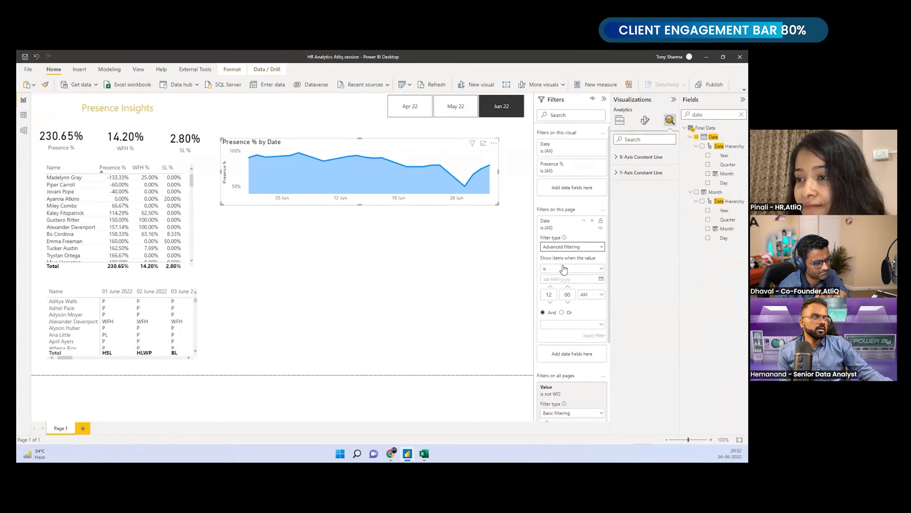
left_click(567, 247)
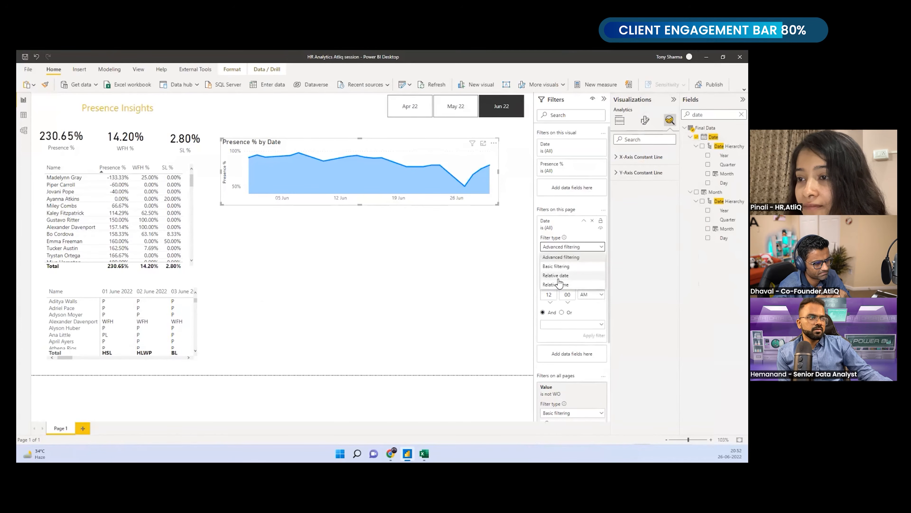
left_click(567, 274)
left_click(566, 270)
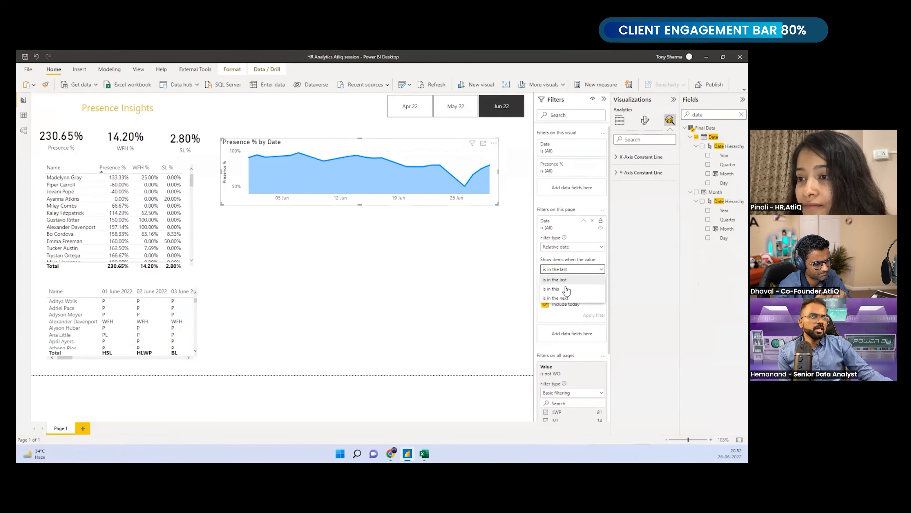
left_click(567, 280)
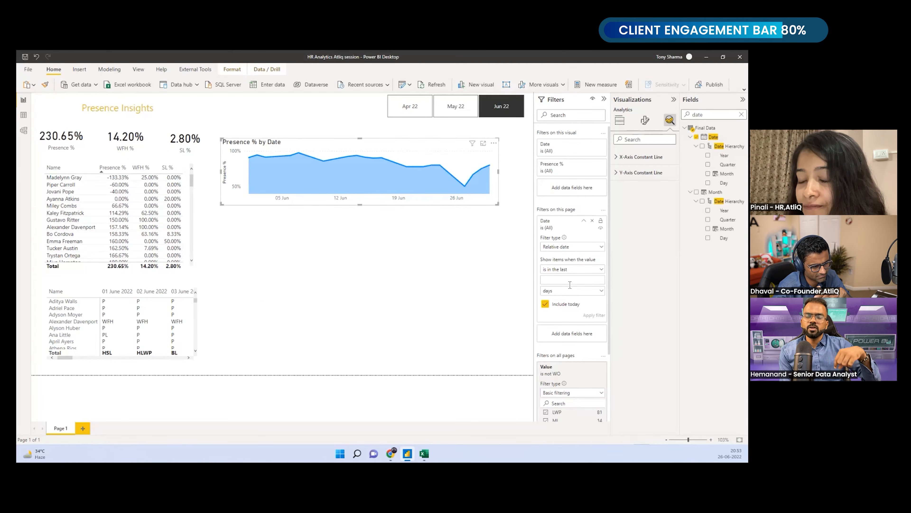
left_click(570, 283)
left_click(574, 247)
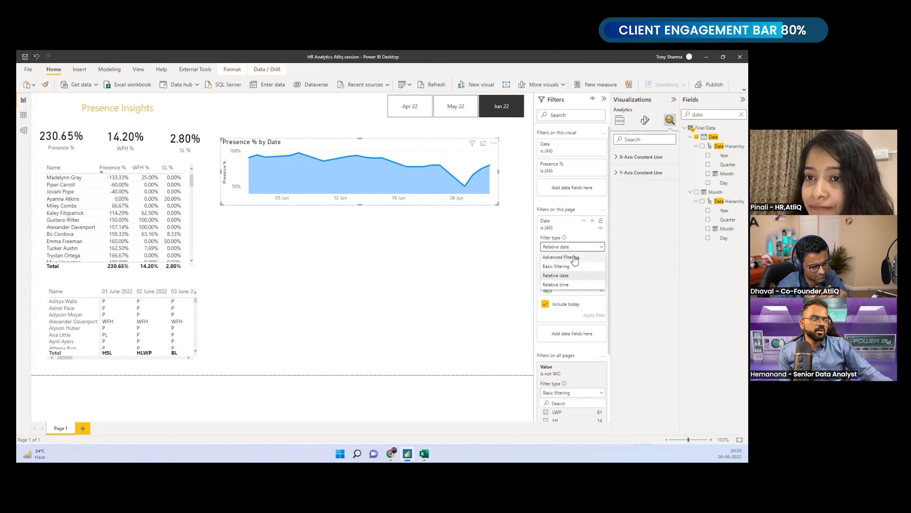
left_click(561, 257)
Set the page's Date filter to on or before 16-06-2022, apply it, and collapse the filter card.
left_click(573, 269)
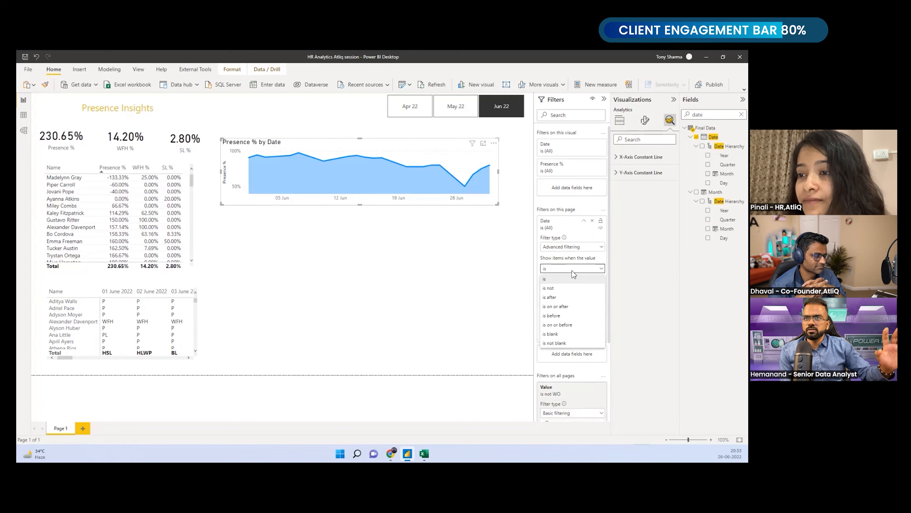
left_click(565, 324)
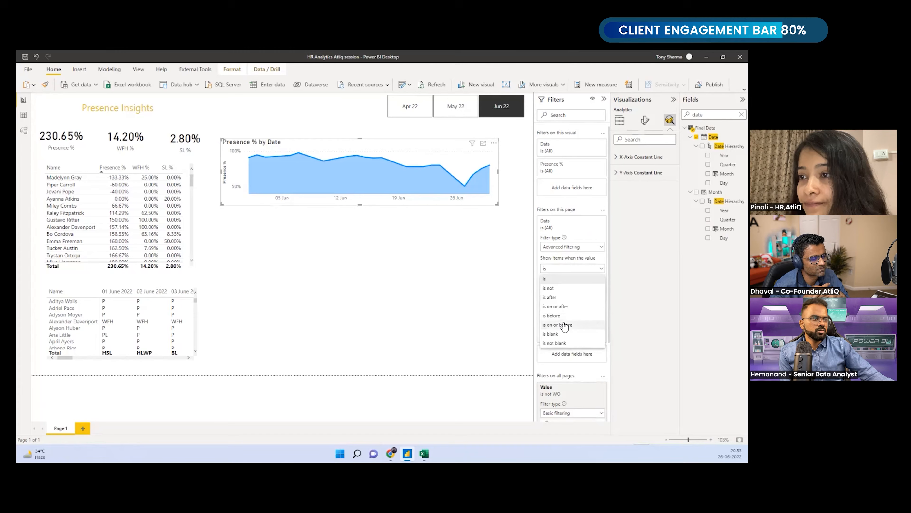
left_click(556, 282)
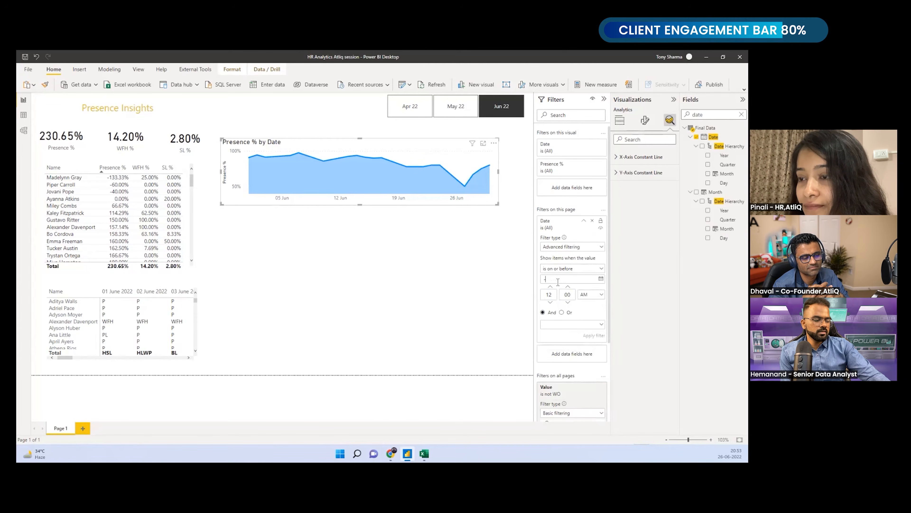
left_click(599, 284)
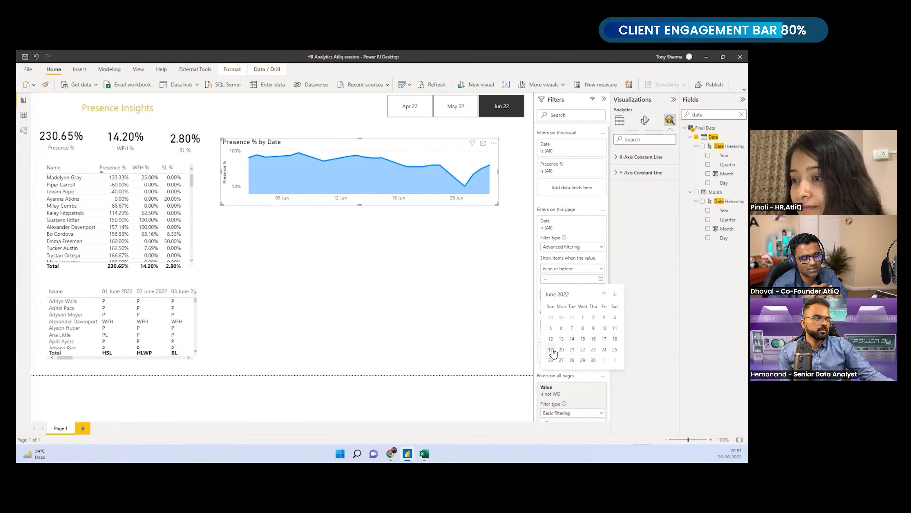
left_click(594, 340)
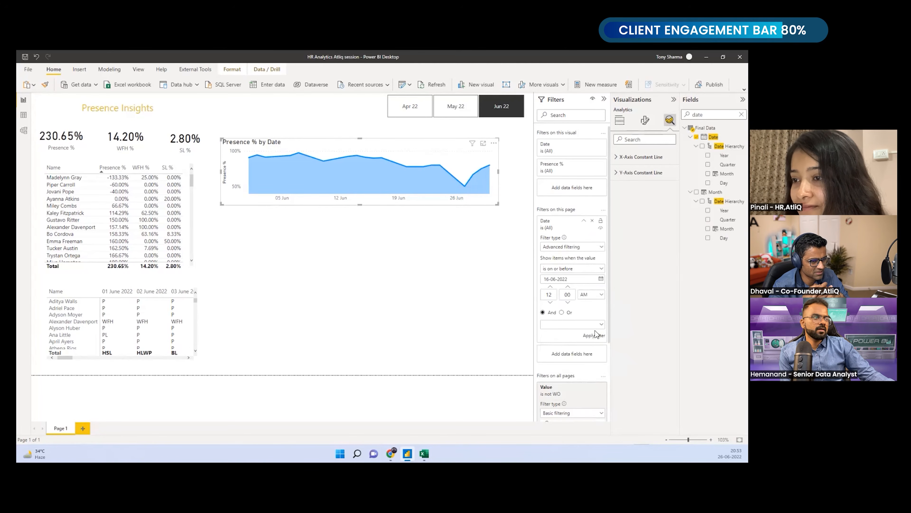
left_click(593, 336)
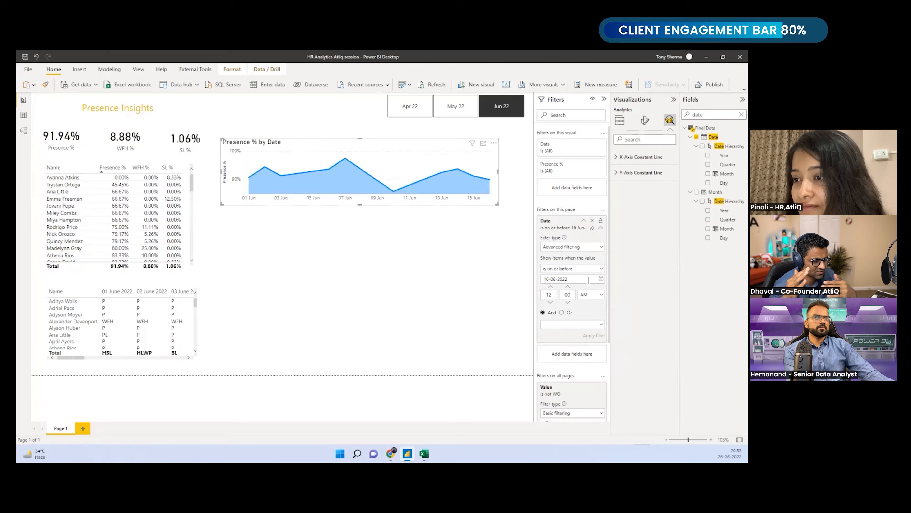
left_click(584, 222)
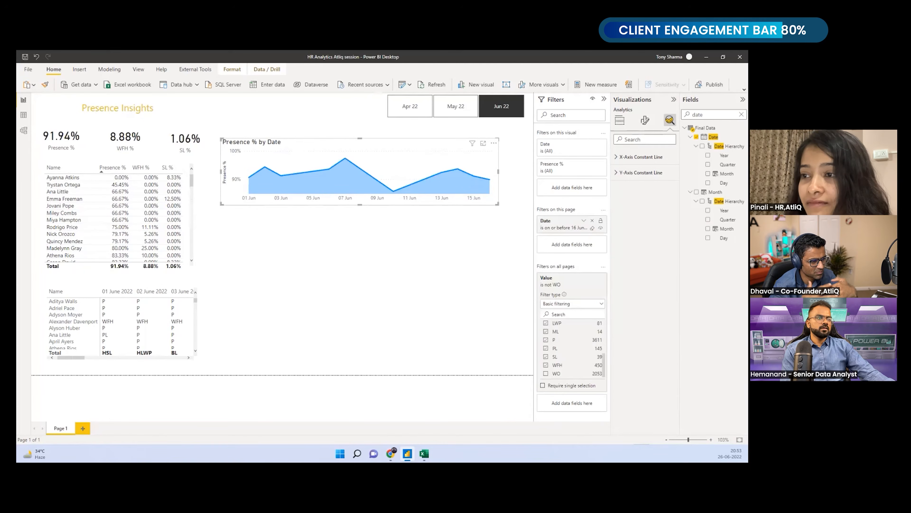
Switch to the Excel attendance workbook to check which June 2022 dates are filled in, and return to the Power BI report.
mouse_move(424, 454)
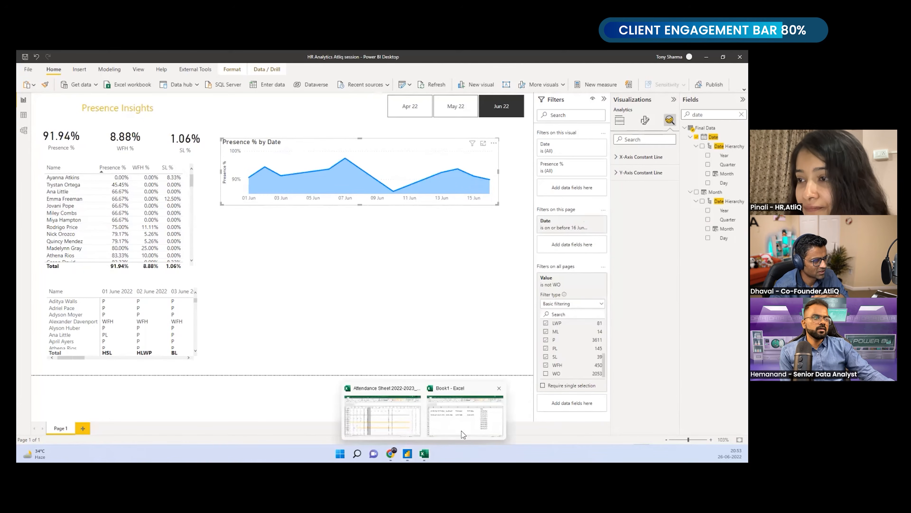
left_click(396, 426)
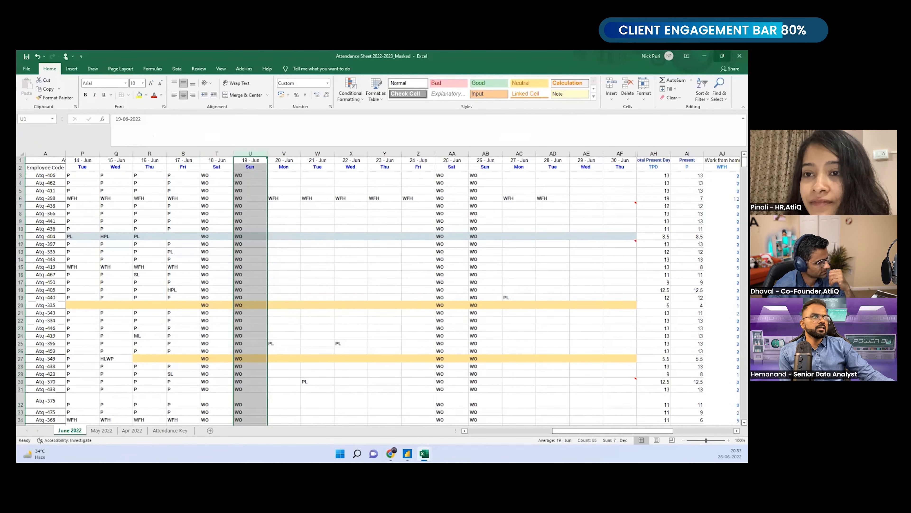
left_click(705, 56)
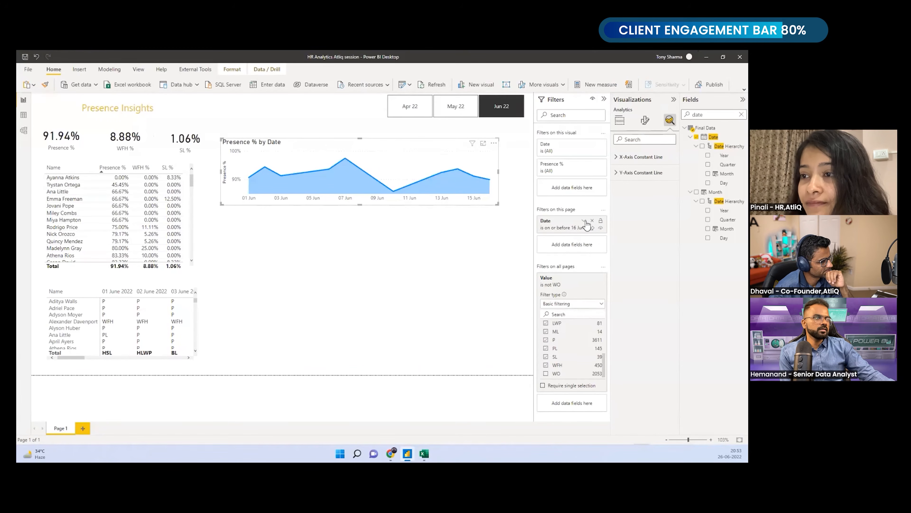
Change the page's Date filter to on or before 17-06-2022 and apply it.
left_click(585, 221)
left_click(564, 281)
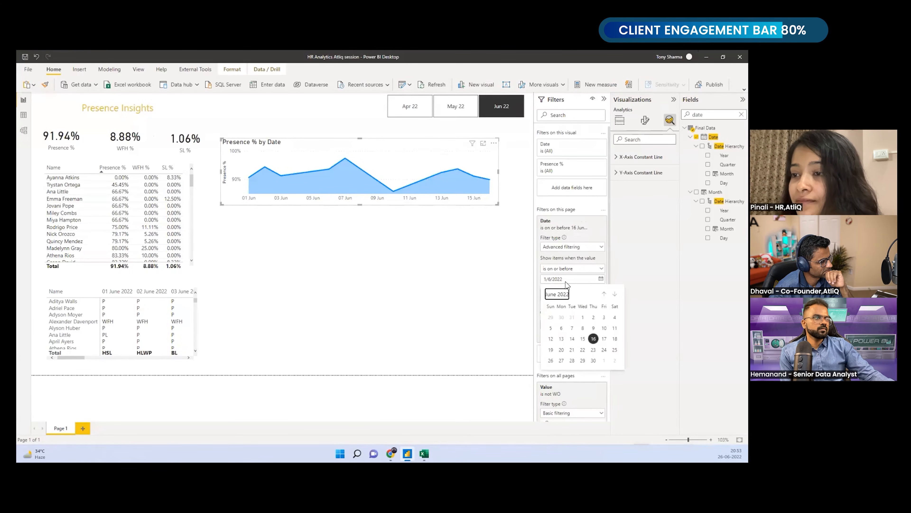
left_click(604, 338)
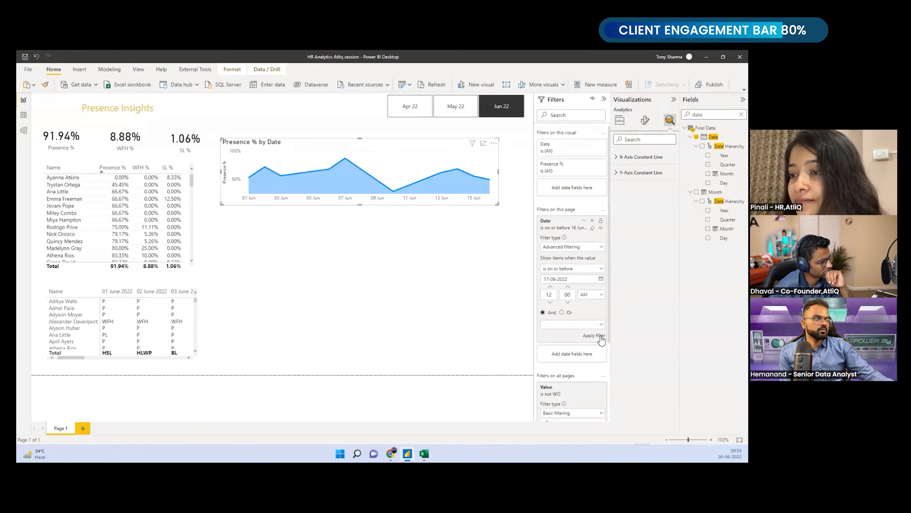
left_click(479, 260)
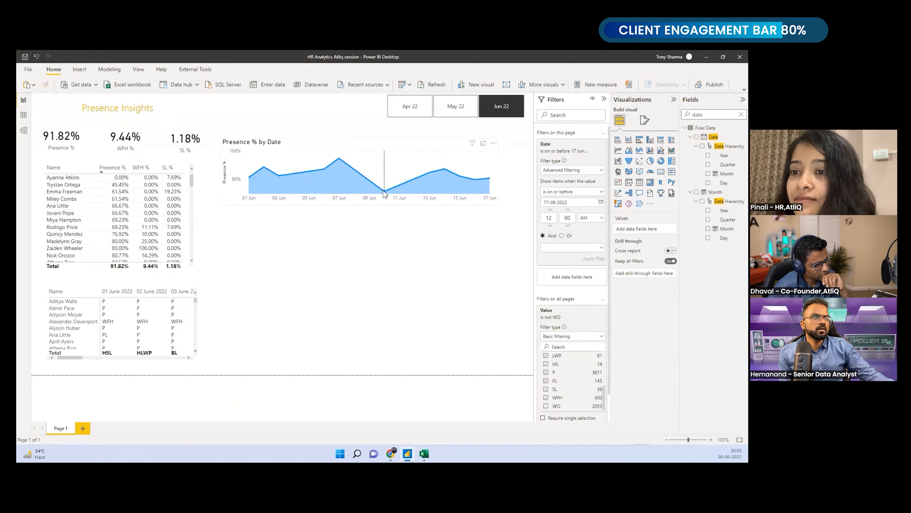
Resize the Presence % by Date chart slightly wider on both sides and adjust its lower edge.
mouse_move(383, 191)
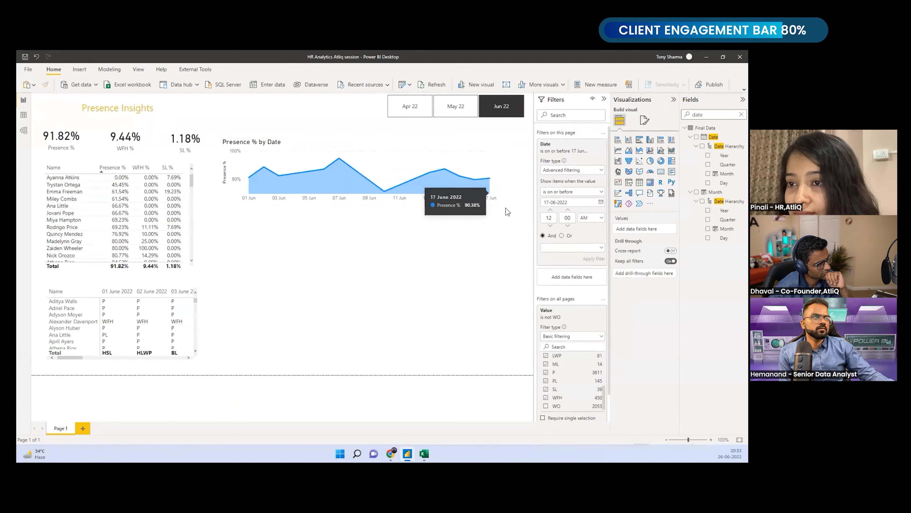
left_click(496, 207)
left_click_drag(495, 205, 505, 208)
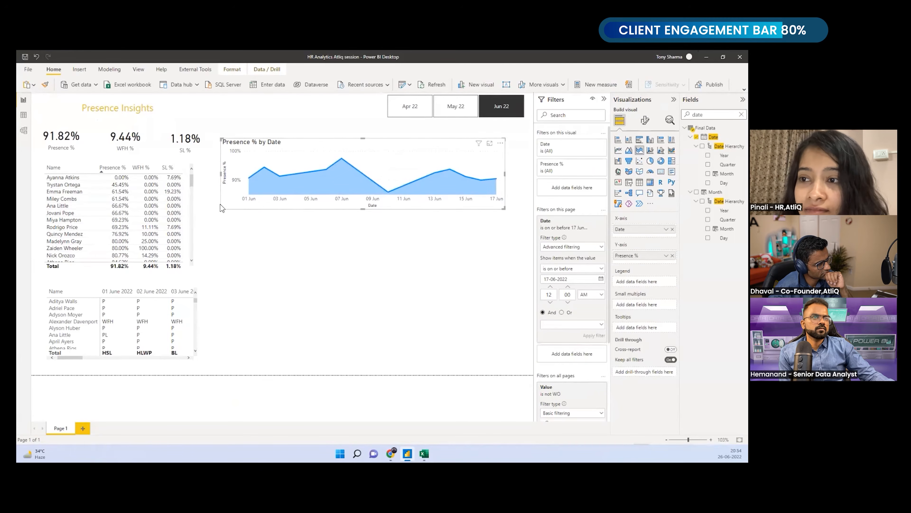
left_click_drag(222, 208, 217, 201)
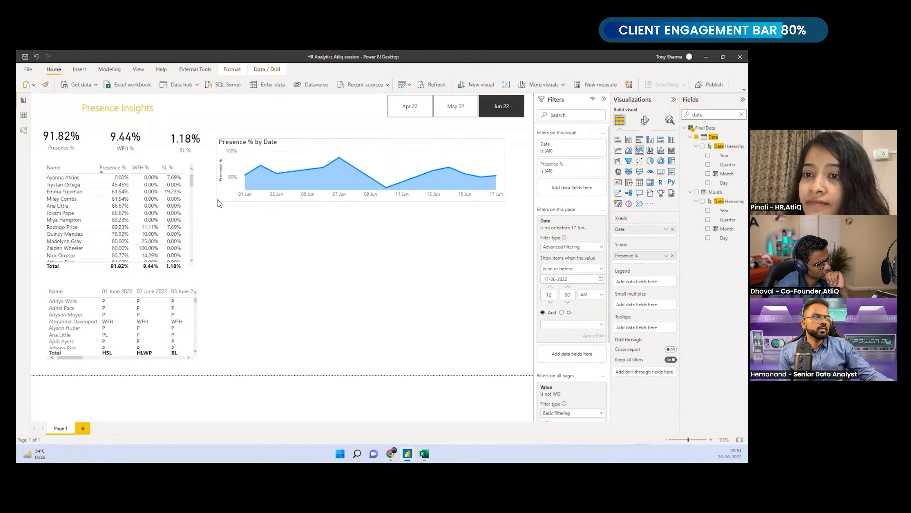
Convert the Presence % by Date chart to a plain area chart, trying the line chart type for comparison.
left_click(629, 150)
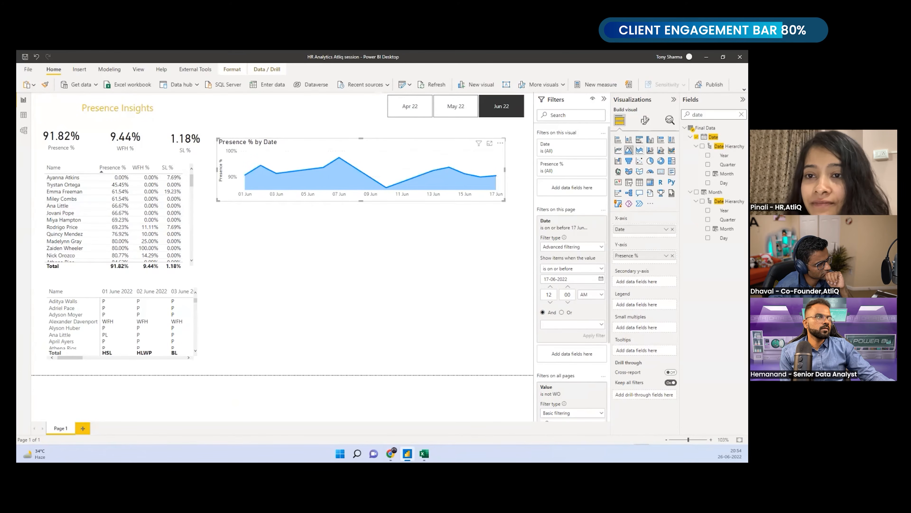
left_click(618, 150)
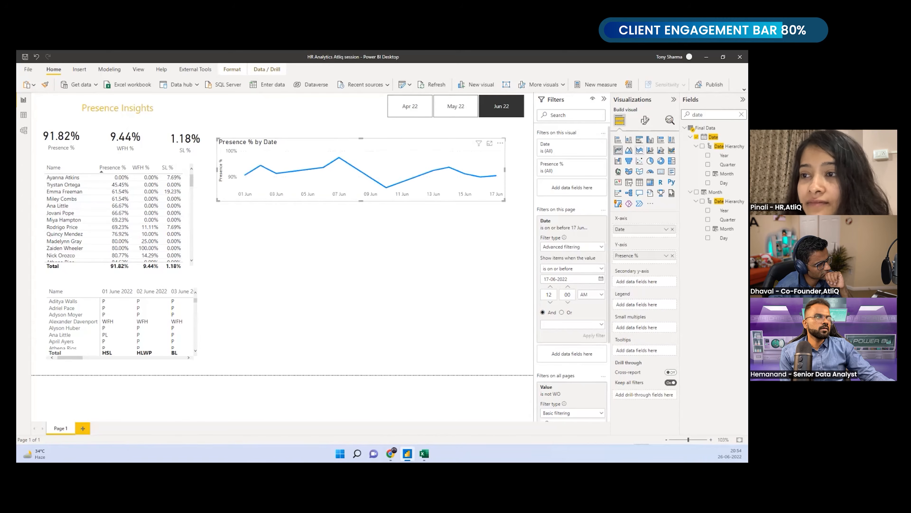
left_click(629, 149)
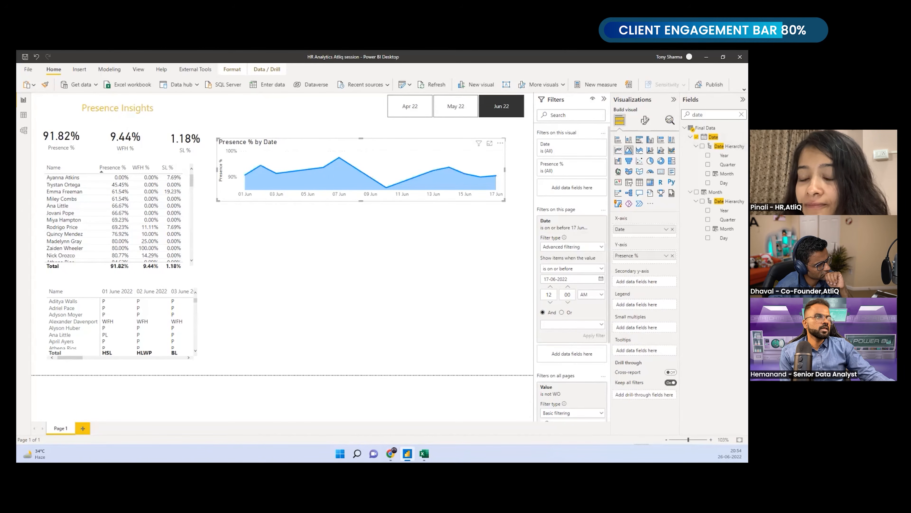
Add a trend line to the Presence % by Date area chart through its analytics options.
left_click(645, 120)
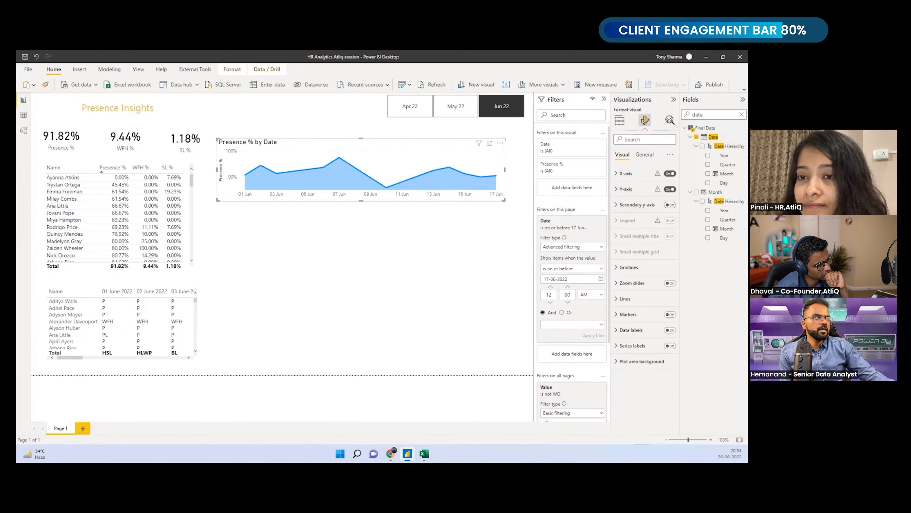
left_click(619, 120)
left_click(670, 120)
left_click(669, 157)
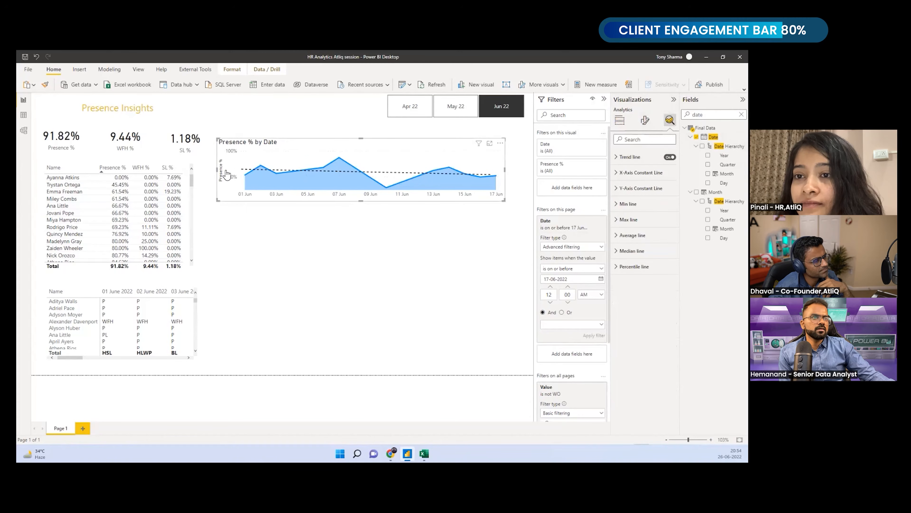
Hide the Presence % by Date chart's Y-axis, keep its X-axis shown, and fine-tune the chart's size.
left_click(620, 120)
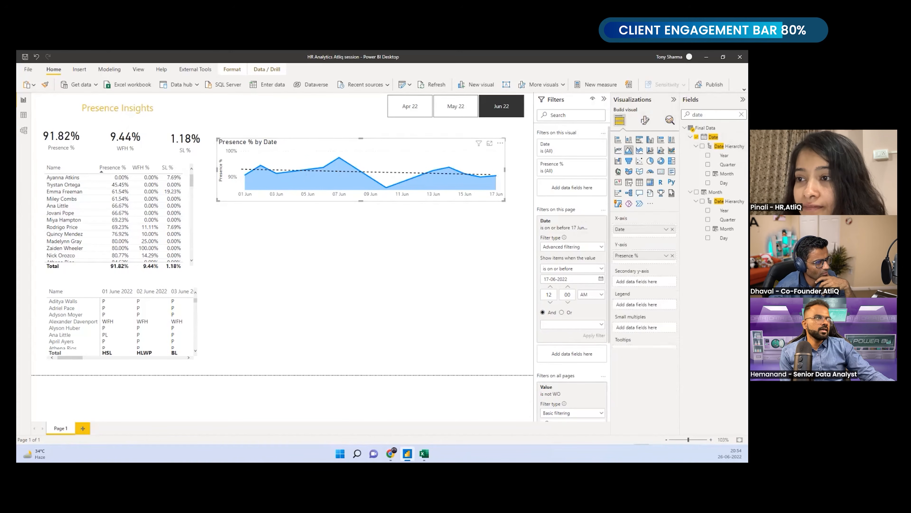
left_click(645, 120)
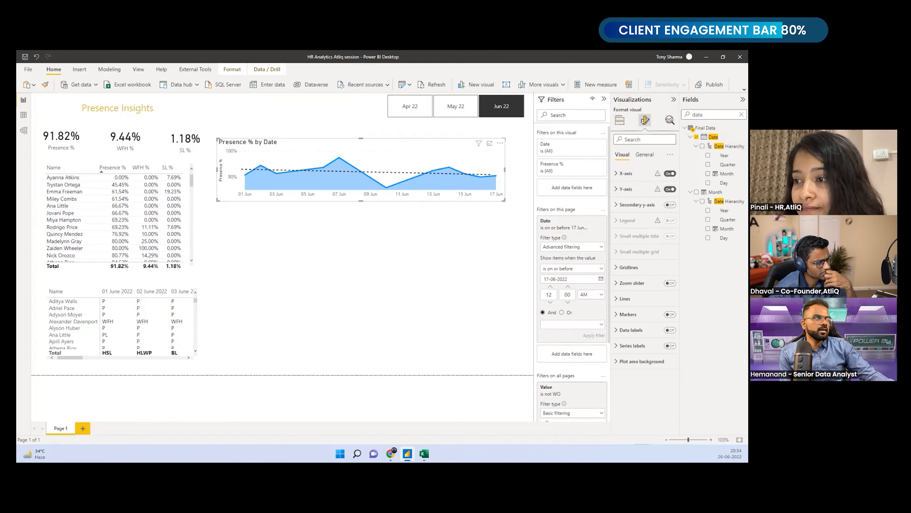
left_click(670, 173)
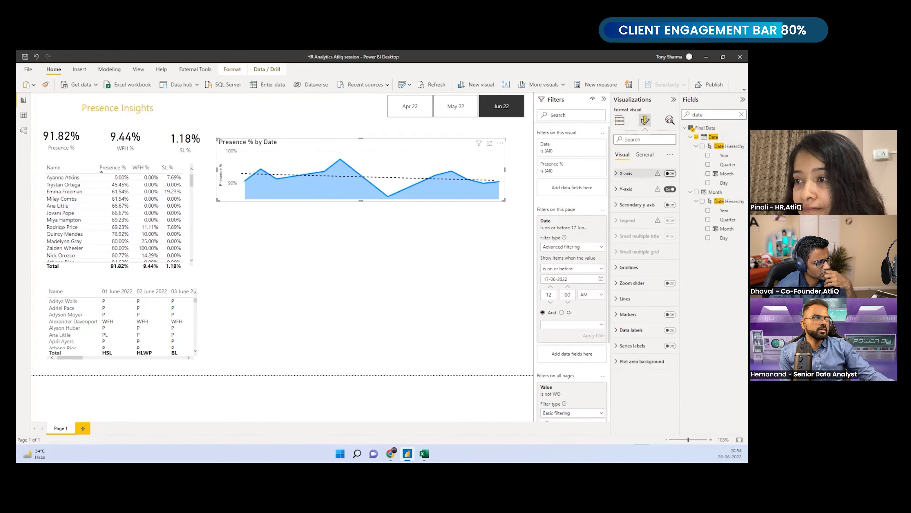
left_click(669, 173)
left_click(670, 189)
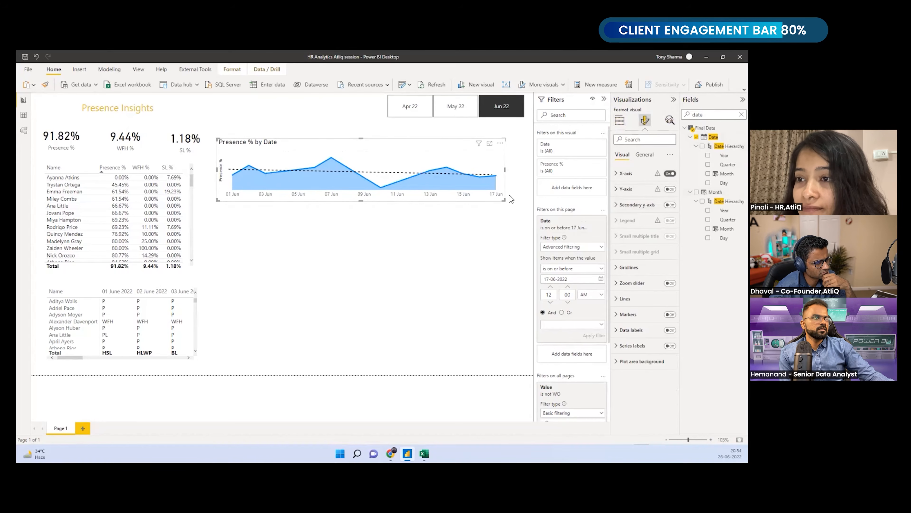
mouse_move(504, 200)
left_mouse_down()
mouse_move(507, 212)
mouse_move(502, 202)
left_mouse_up()
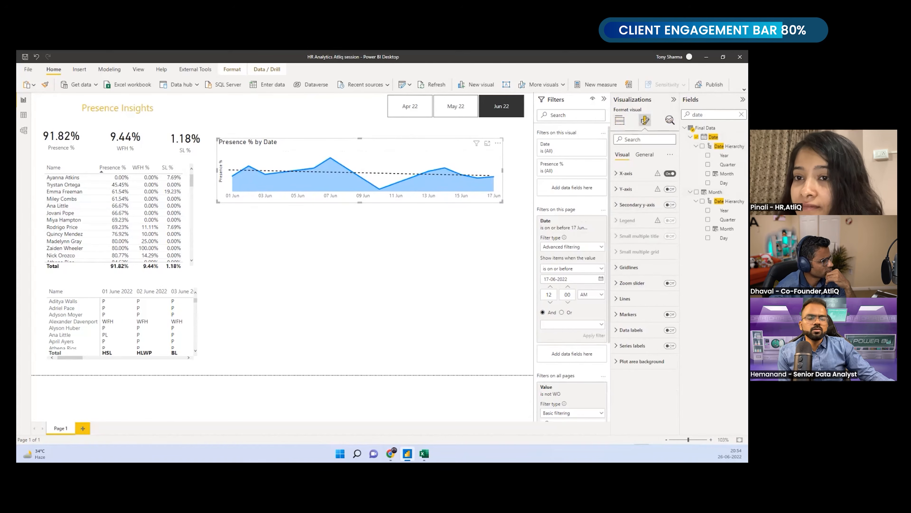
Clear the Jun 22 month selection and narrow the Presence % by Date chart, raising its upper edge slightly.
mouse_move(243, 172)
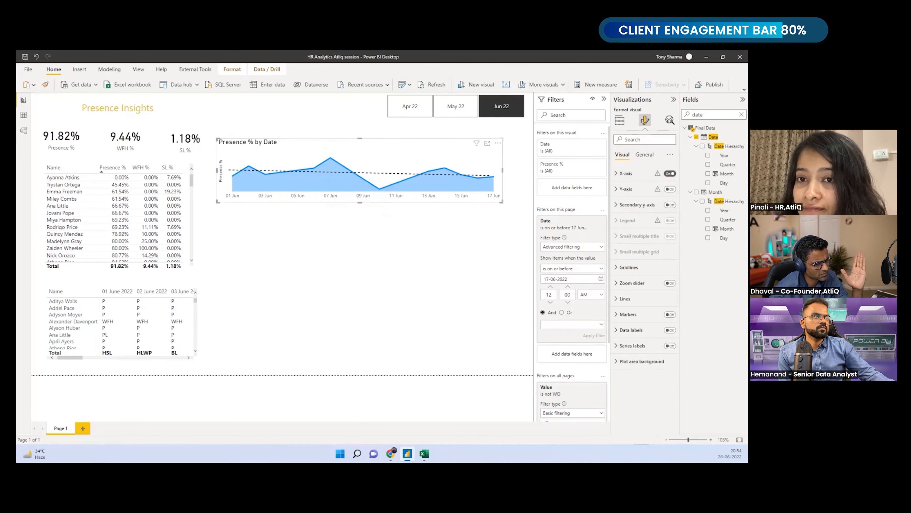
left_click(510, 105)
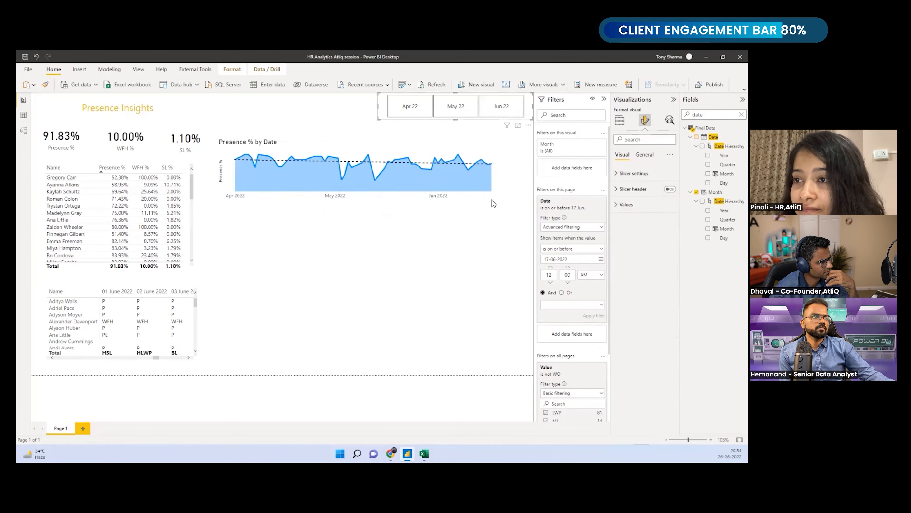
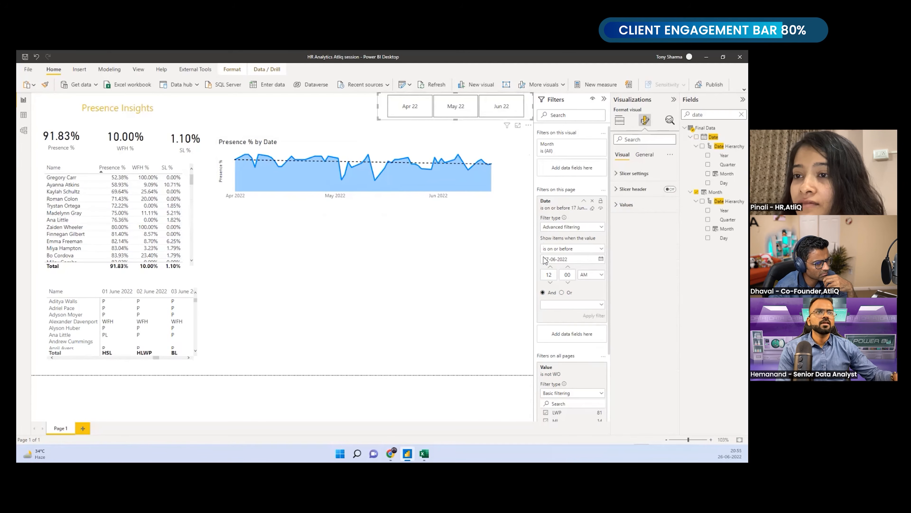
left_click(230, 150)
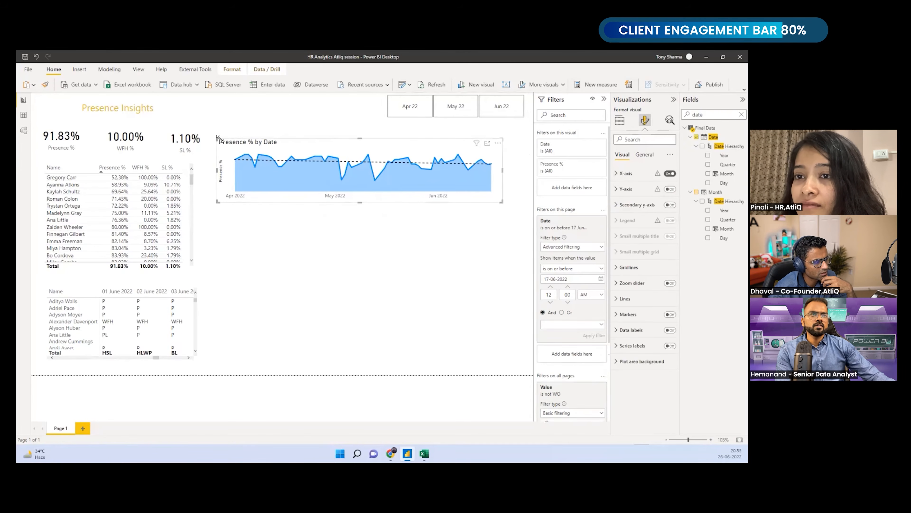
left_click_drag(219, 139, 219, 135)
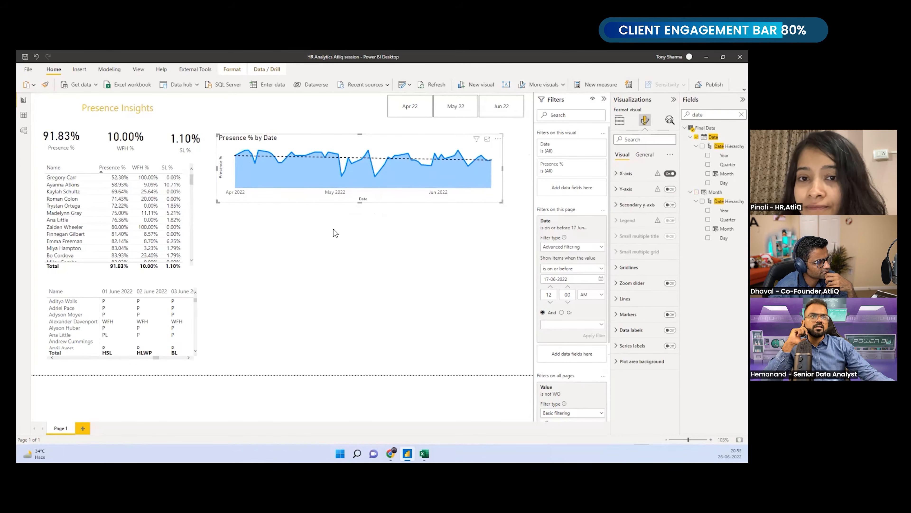
left_click(503, 168)
left_click(503, 172)
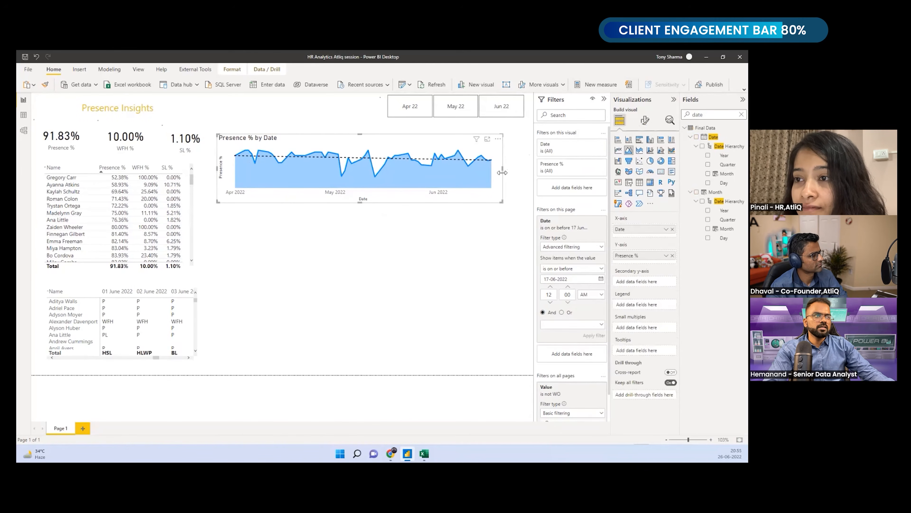
left_click_drag(502, 173, 423, 177)
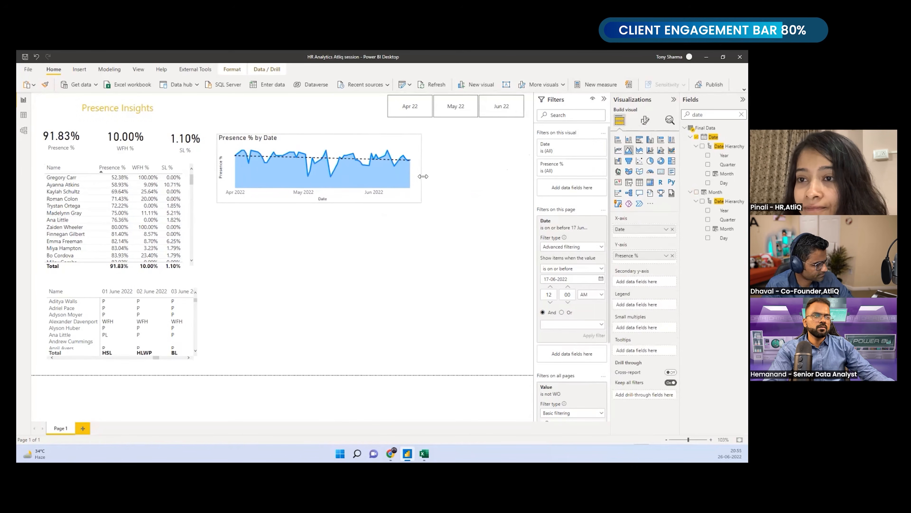
left_click_drag(422, 204, 461, 204)
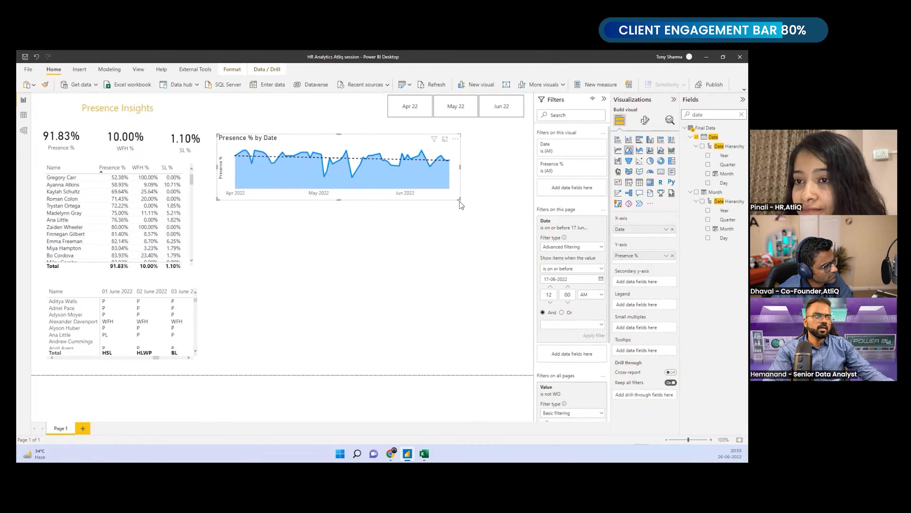
Duplicate the Presence % by Date chart and place the copy directly below the original.
key("ctrl+c")
key("ctrl+v")
left_click_drag(412, 234, 409, 277)
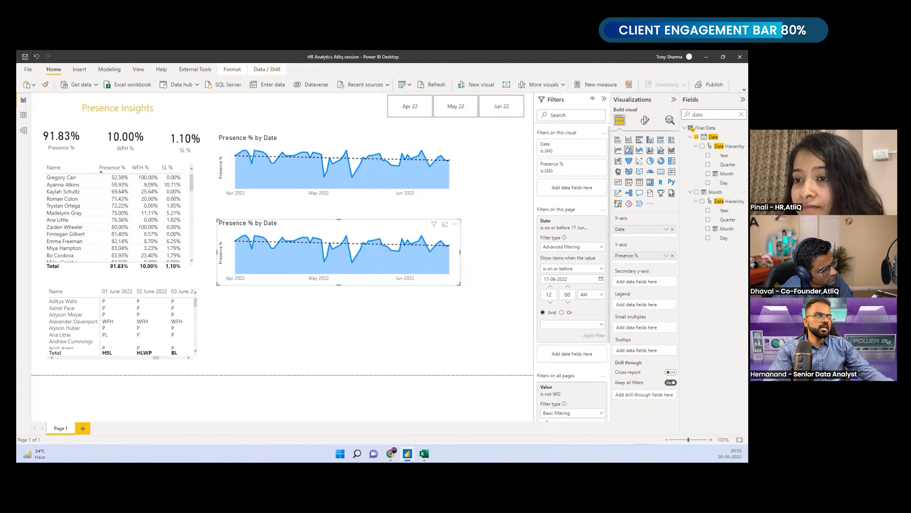
Find the WFH % measure and use it in place of Presence % as the copied chart's Y-axis.
double_click(698, 115)
type("wfh")
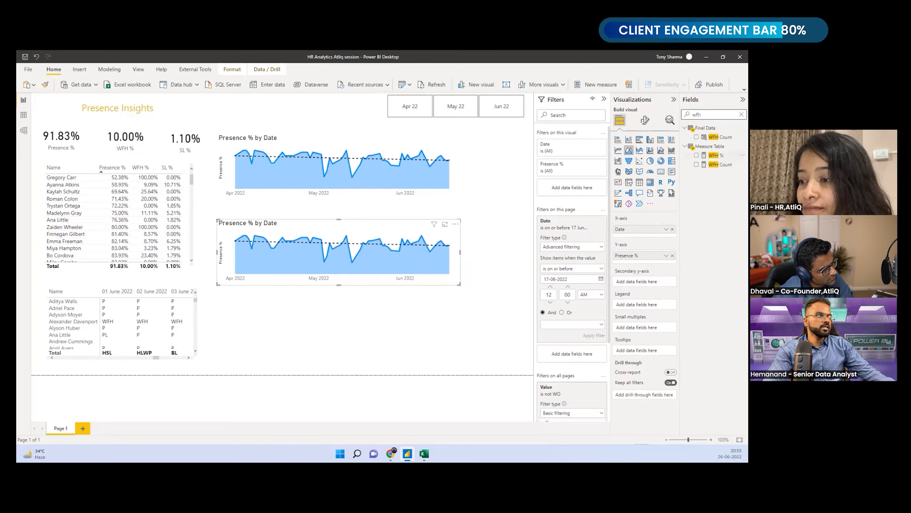
left_click_drag(716, 155, 639, 255)
left_click(673, 264)
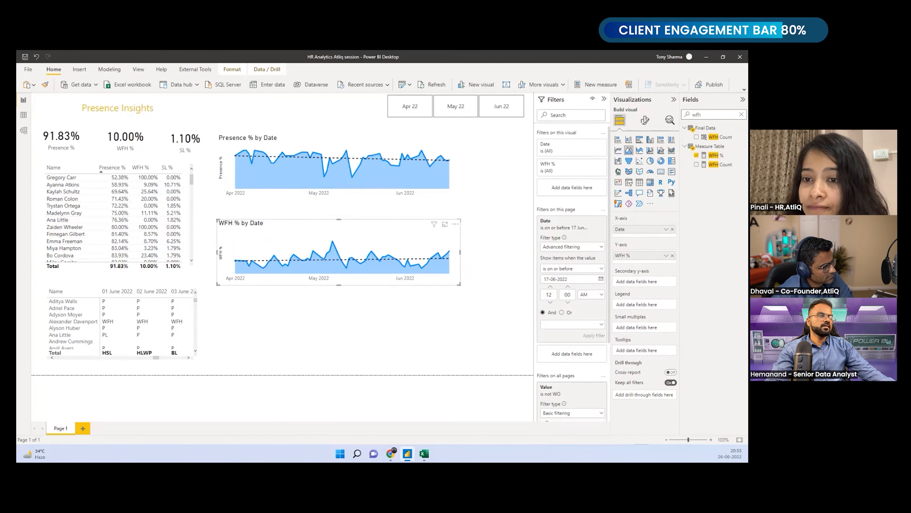
left_click(645, 119)
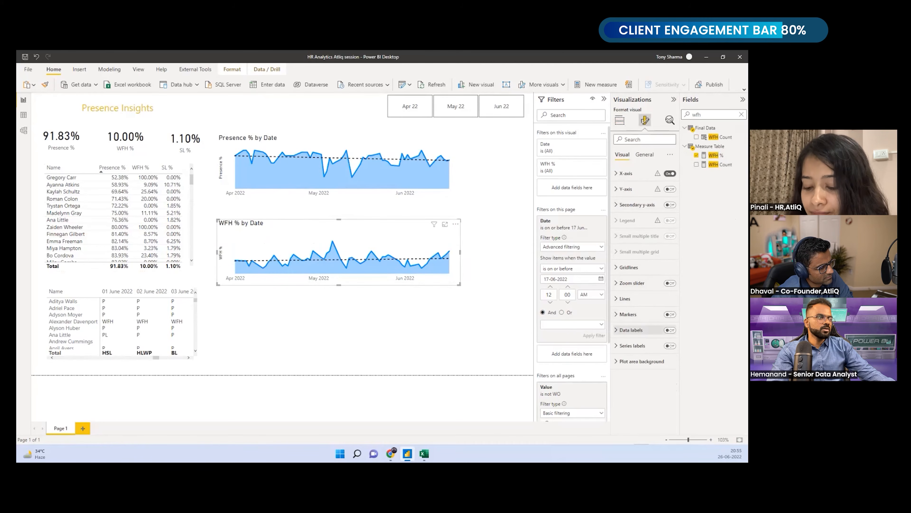
left_click(451, 287)
left_click(451, 283)
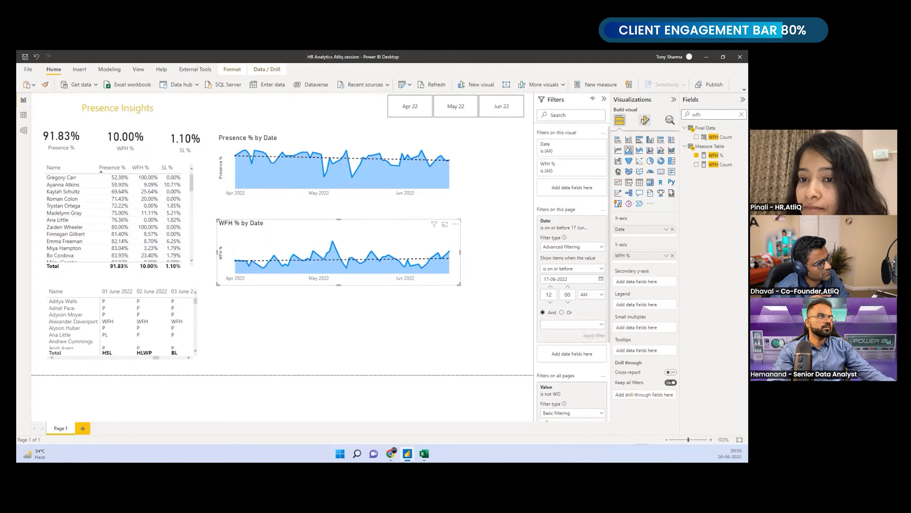
left_click(645, 120)
left_click(420, 297)
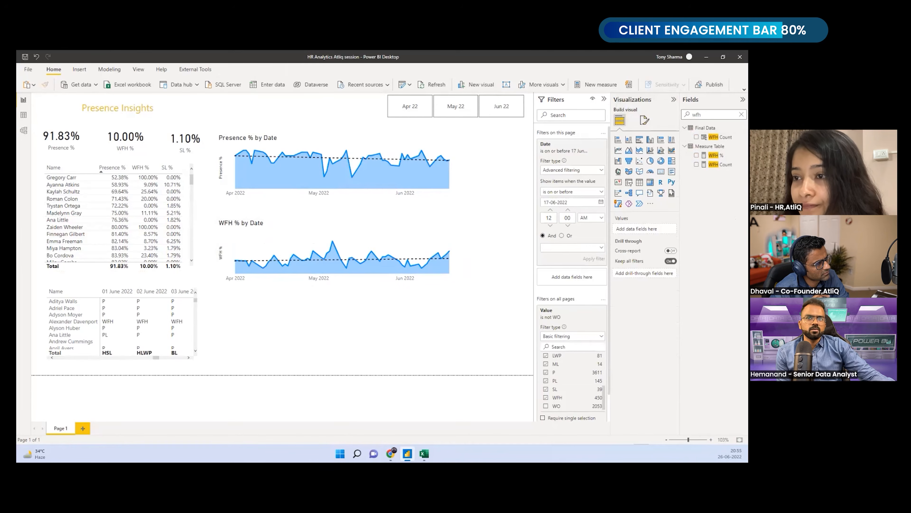
left_click(457, 265)
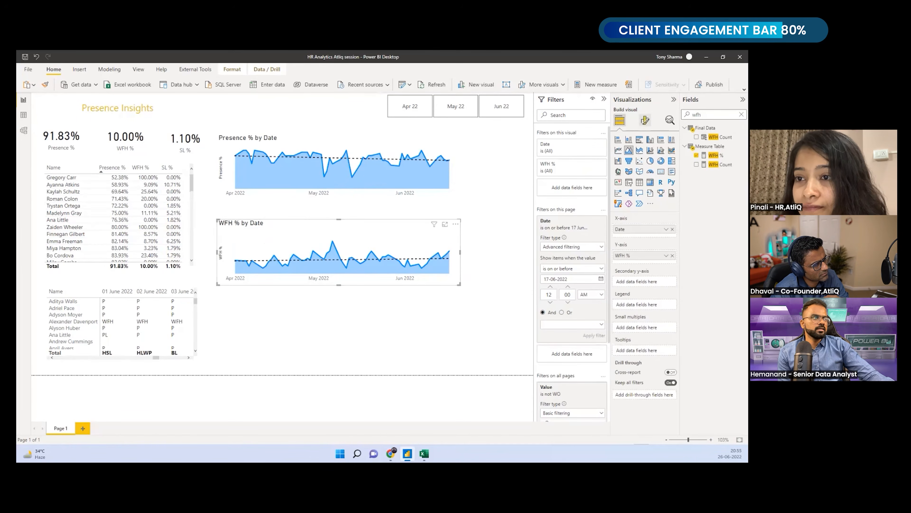
Change the WFH % line colour in the WFH % by Date chart to yellow.
left_click(645, 119)
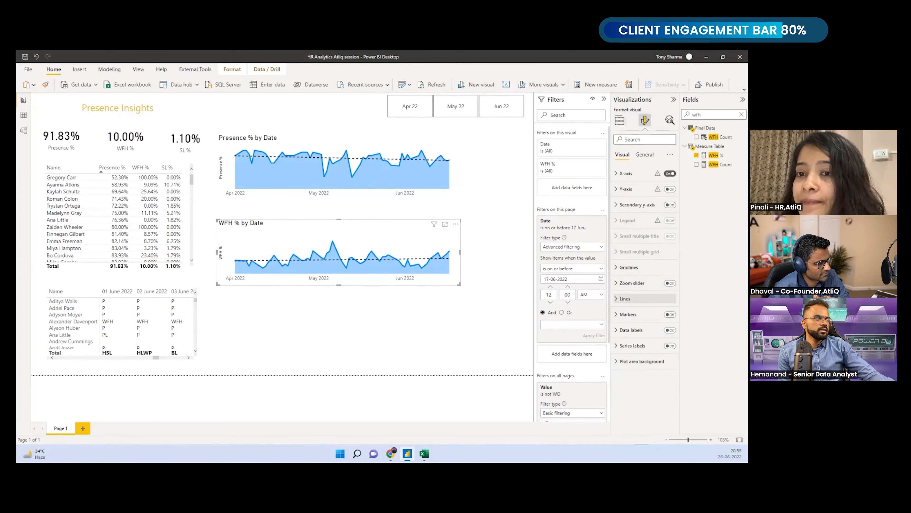
left_click(630, 330)
left_click(631, 329)
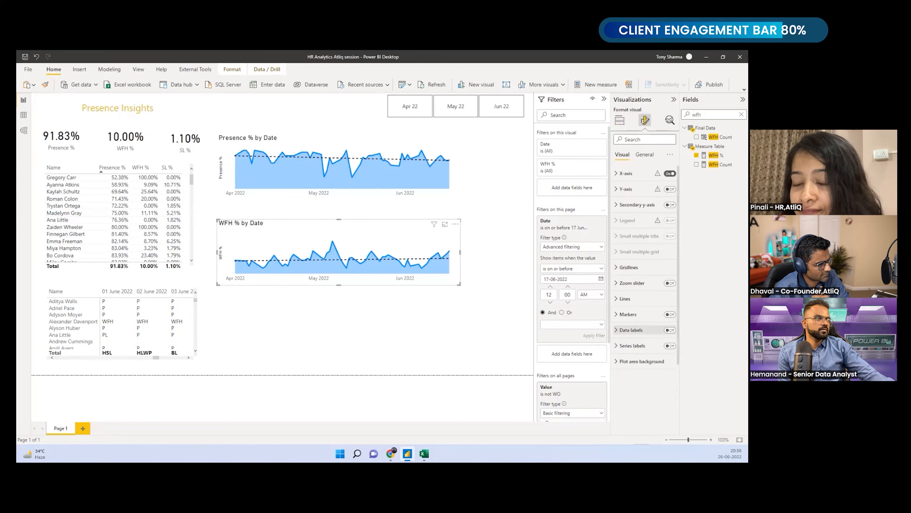
left_click(626, 298)
scroll(633, 305, "down", 1)
scroll(642, 299, "up", 1)
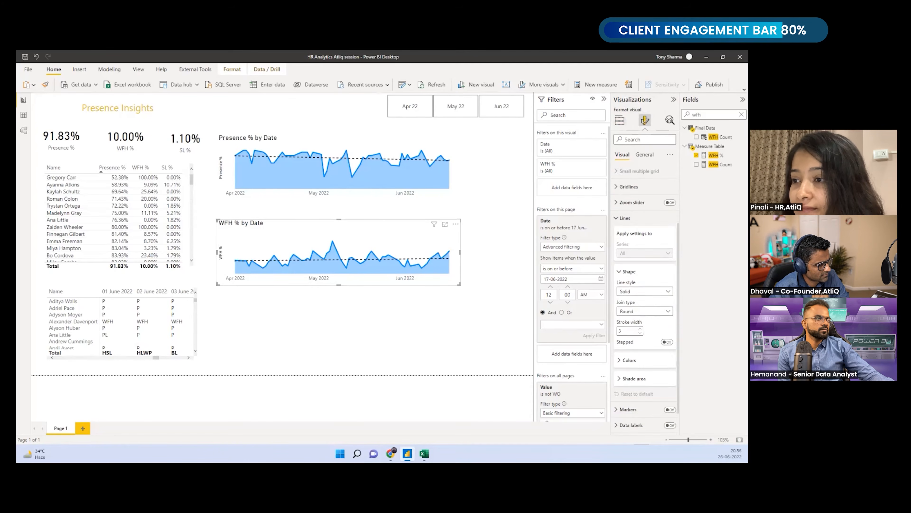
scroll(643, 298, "down", 5)
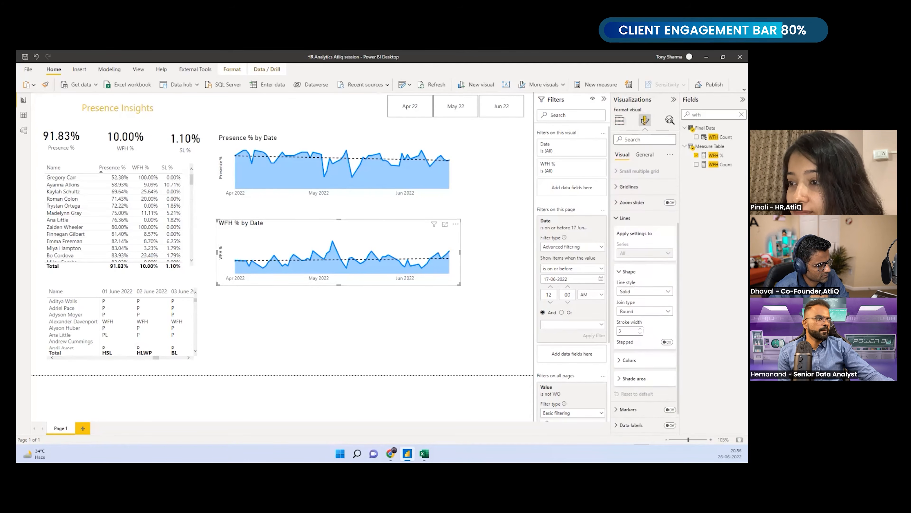
scroll(642, 298, "down", 1)
left_click(629, 320)
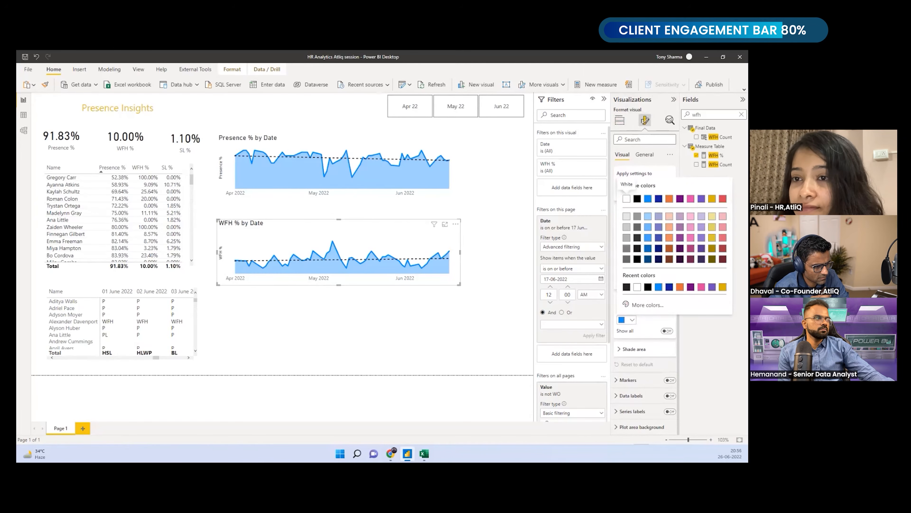
left_click(712, 198)
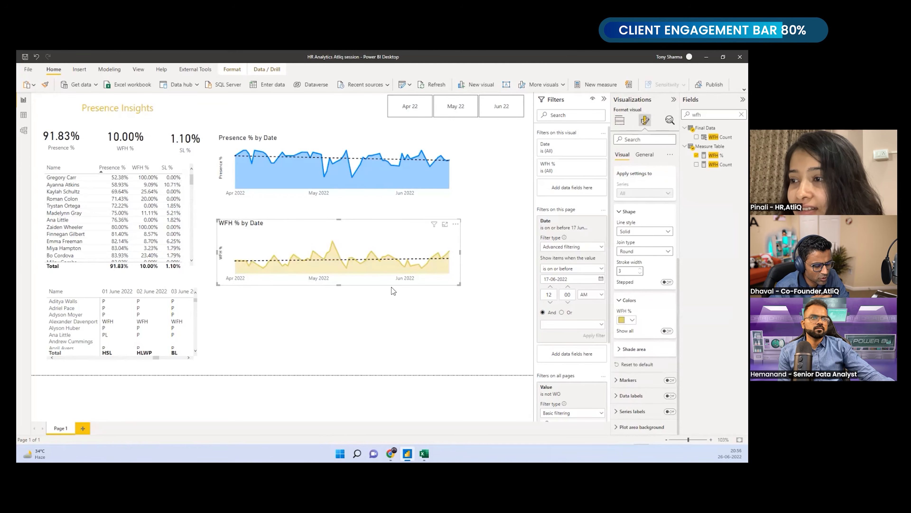
Narrow the WFH % by Date chart and place a duplicate of it directly below.
left_click_drag(392, 286, 398, 283)
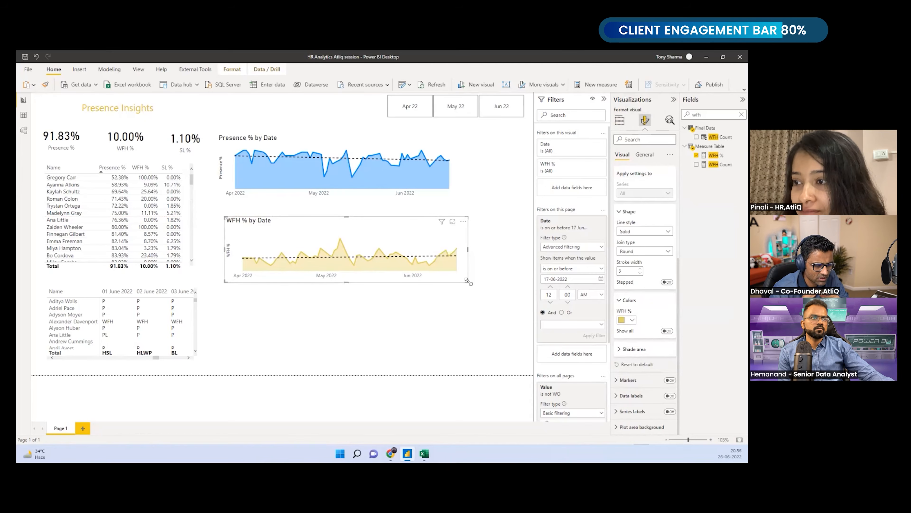
left_click_drag(468, 283, 422, 283)
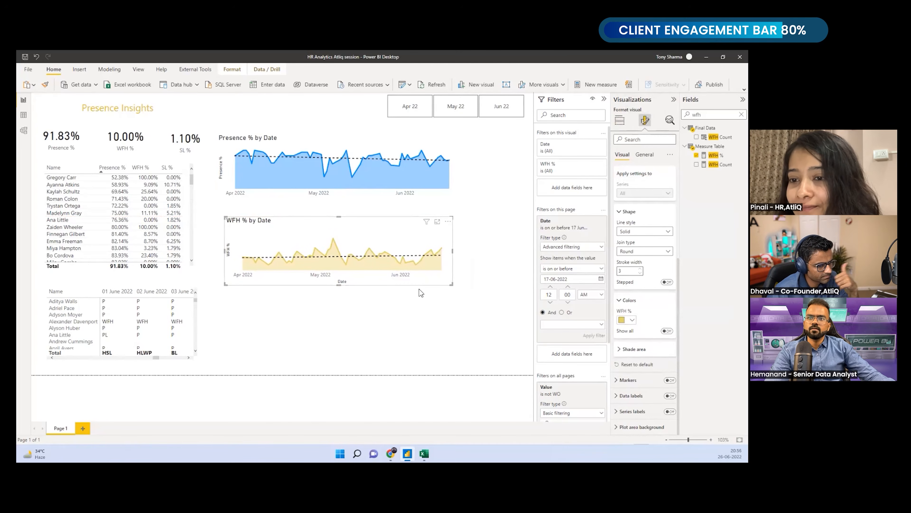
key("ctrl+v")
left_click_drag(389, 276, 385, 343)
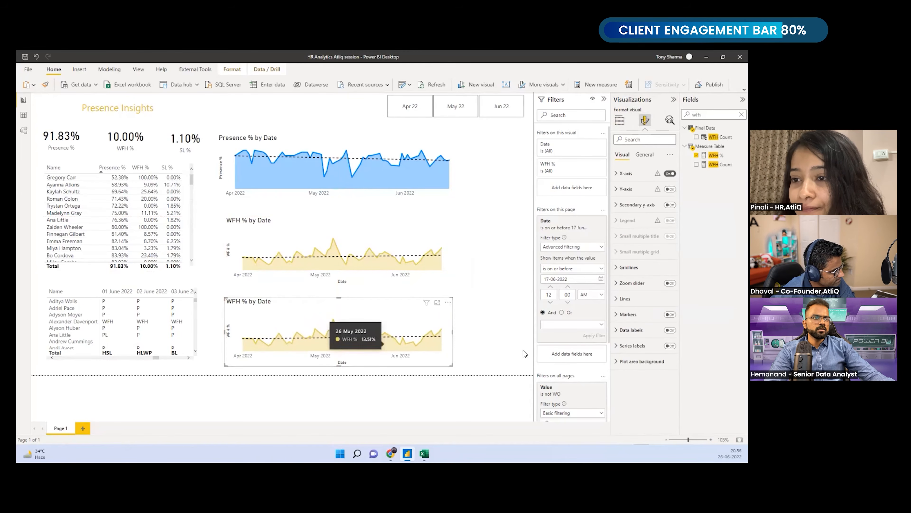
Find the SL % measure and use it in place of WFH % as the lowest chart's Y-axis.
left_click(619, 120)
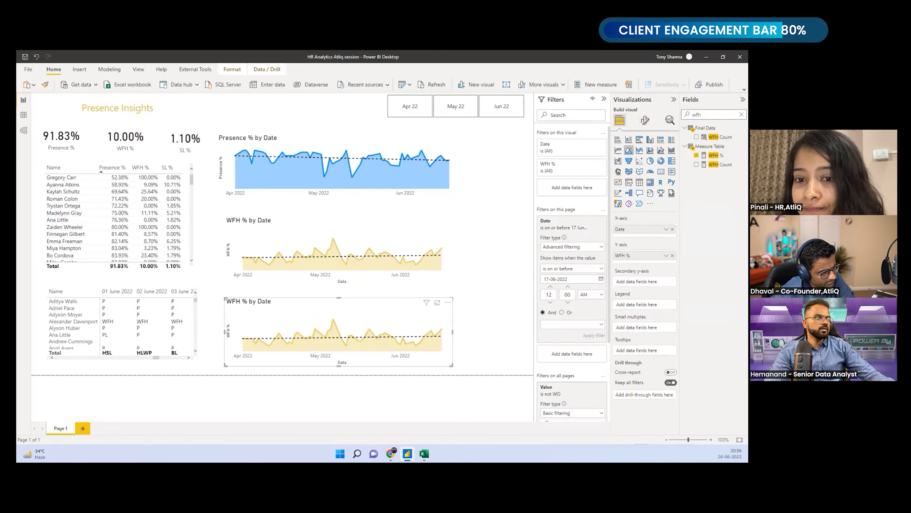
type("sl")
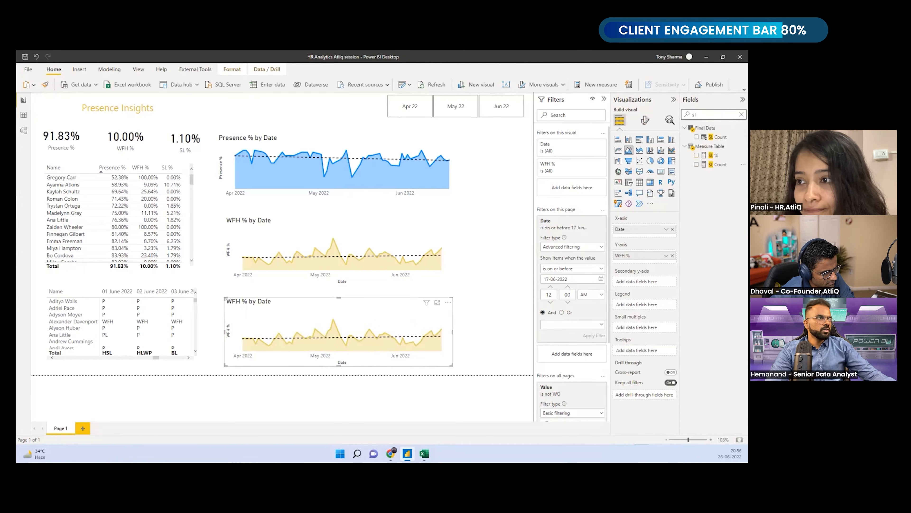
left_click_drag(713, 155, 641, 257)
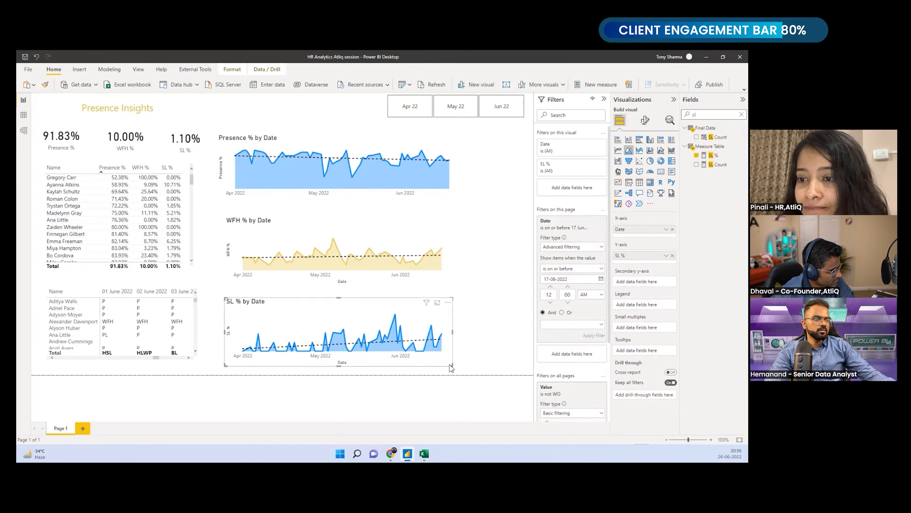
Widen the SL % by Date chart slightly and move the WFH % by Date chart up a little.
left_click_drag(451, 366, 455, 366)
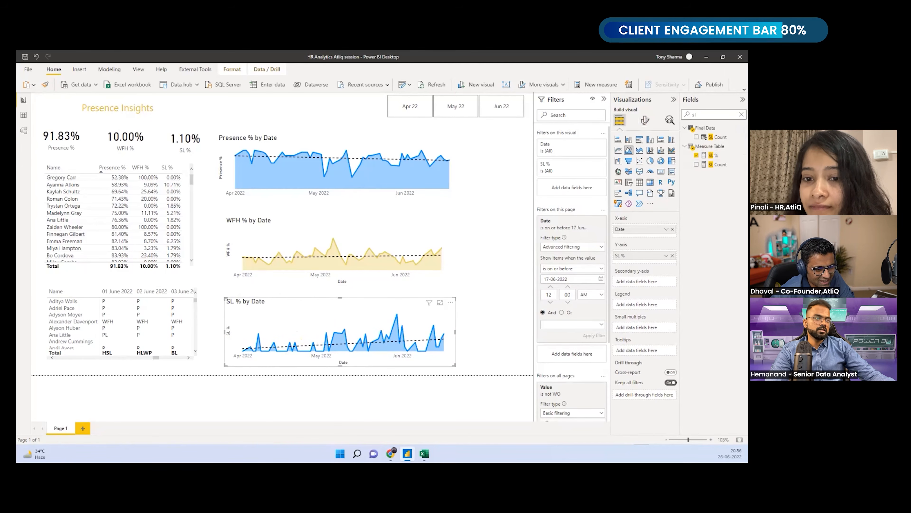
left_click_drag(329, 227, 329, 221)
left_click(475, 367)
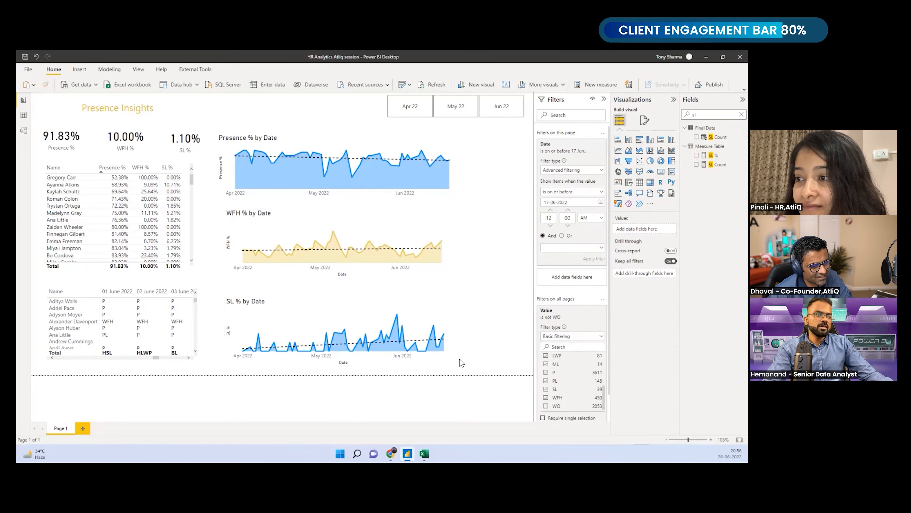
Change the SL % line colour in the SL % by Date chart to purple.
left_click(448, 361)
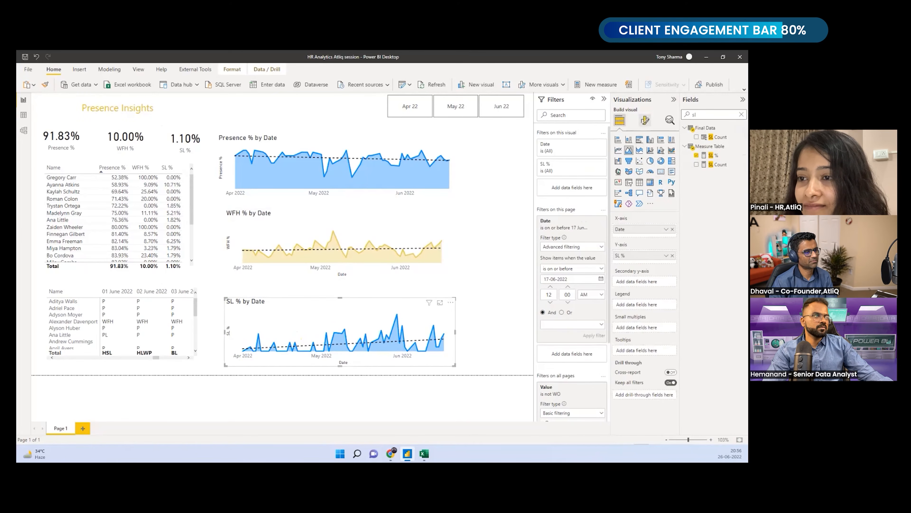
left_click(631, 330)
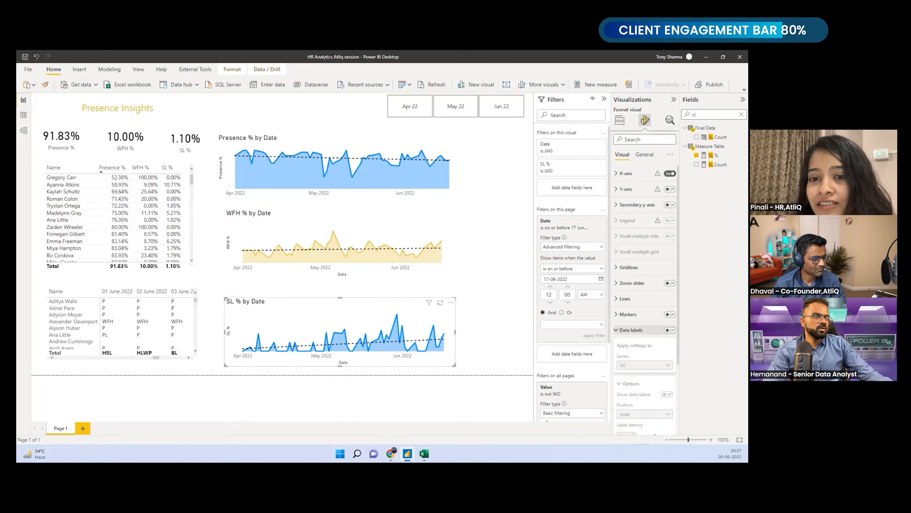
left_click(630, 330)
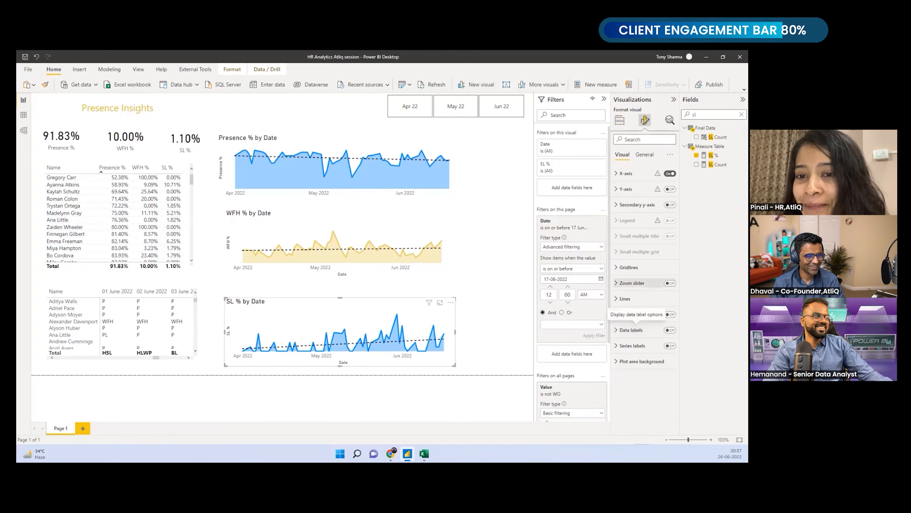
left_click(628, 314)
scroll(642, 308, "down", 1)
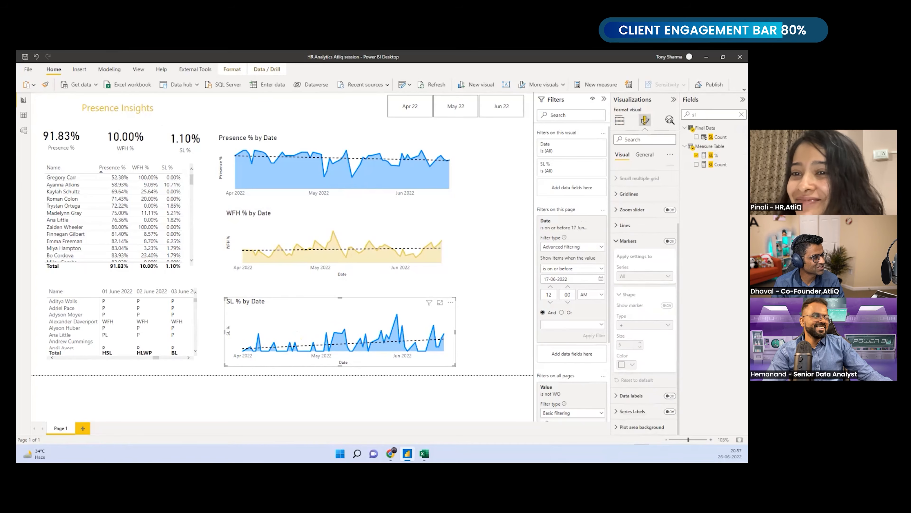
left_click(628, 240)
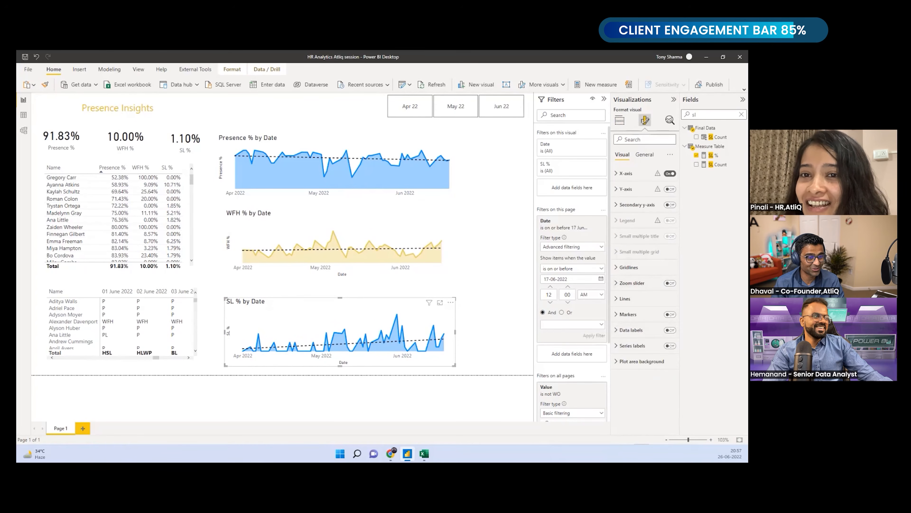
left_click(631, 330)
scroll(645, 362, "down", 2)
scroll(644, 362, "up", 2)
left_click(631, 329)
left_click(626, 298)
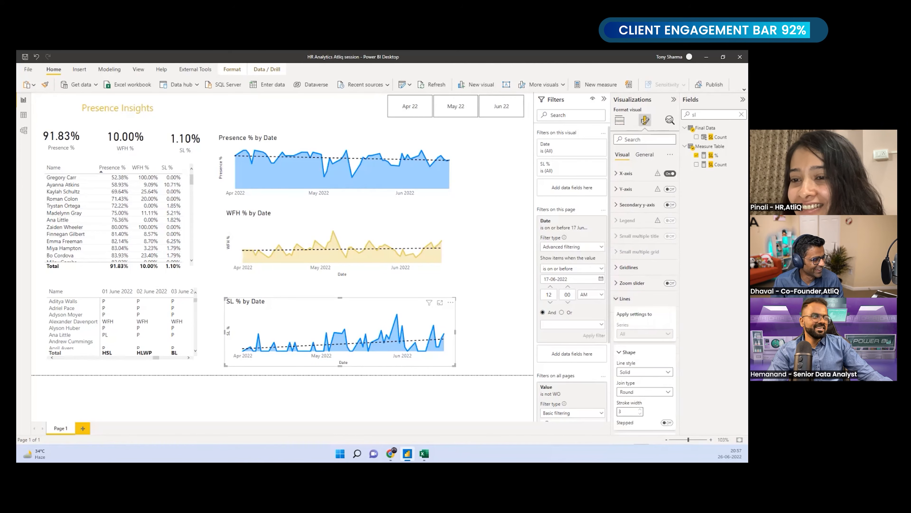
scroll(642, 309, "down", 2)
scroll(643, 323, "down", 1)
left_click(630, 330)
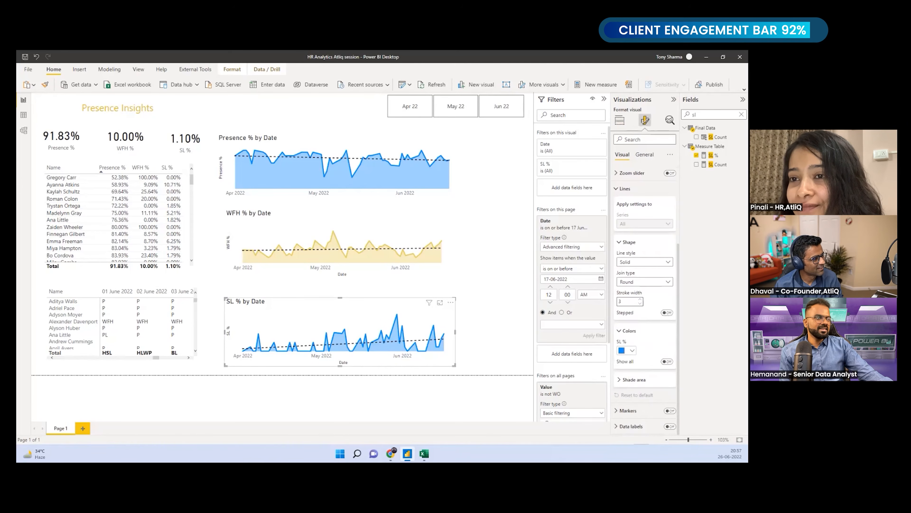
left_click(631, 350)
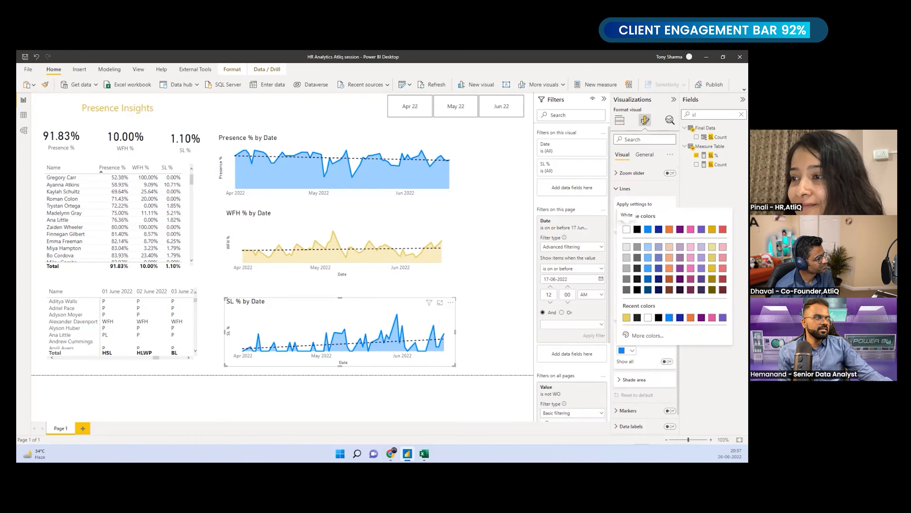
left_click(701, 267)
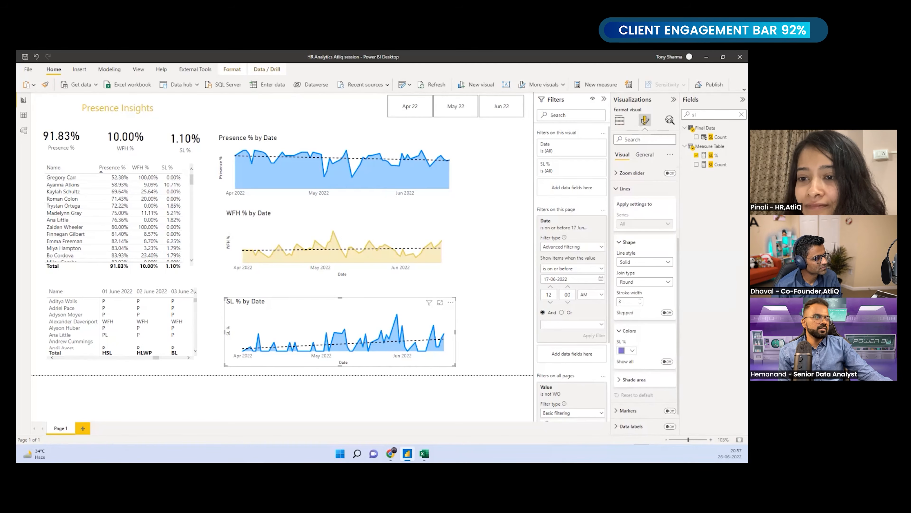
left_click(475, 338)
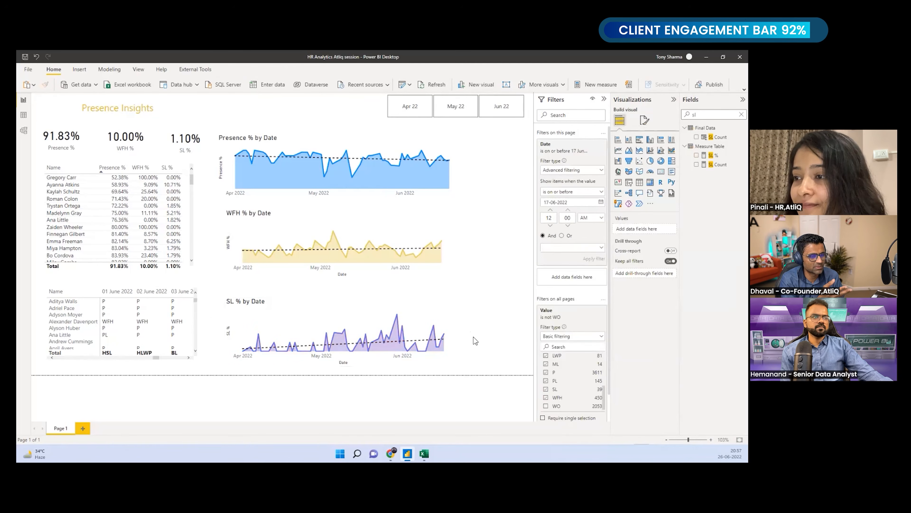
Align the WFH % and SL % charts with the Presence % by Date chart's left edge, widening the WFH % chart slightly.
left_click(450, 198)
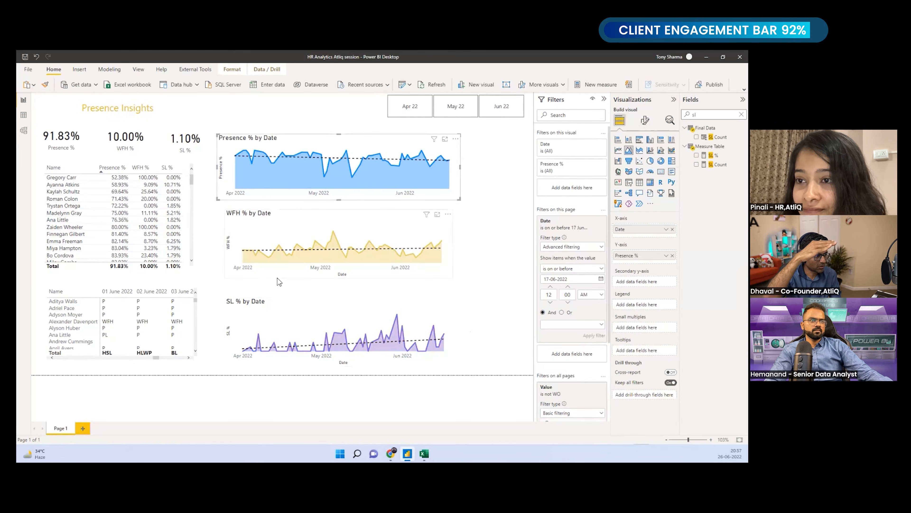
left_click_drag(270, 276, 265, 276)
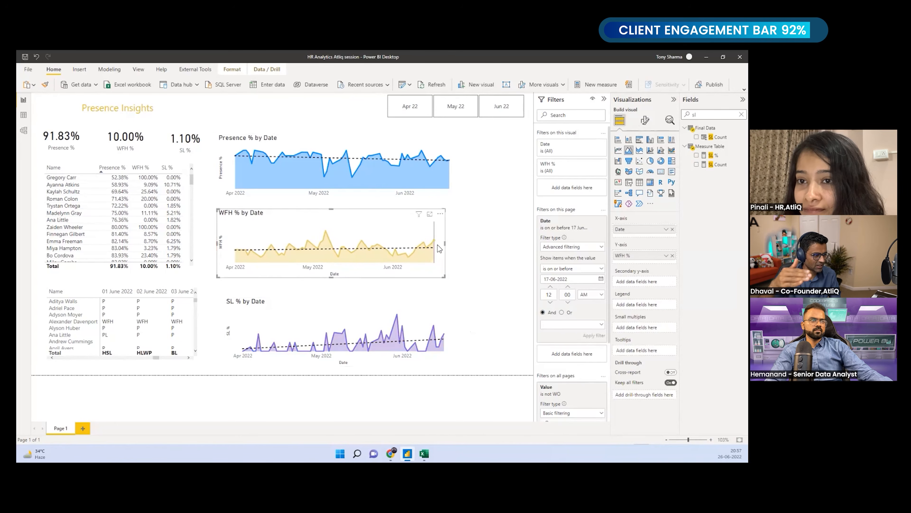
left_click_drag(446, 242, 450, 244)
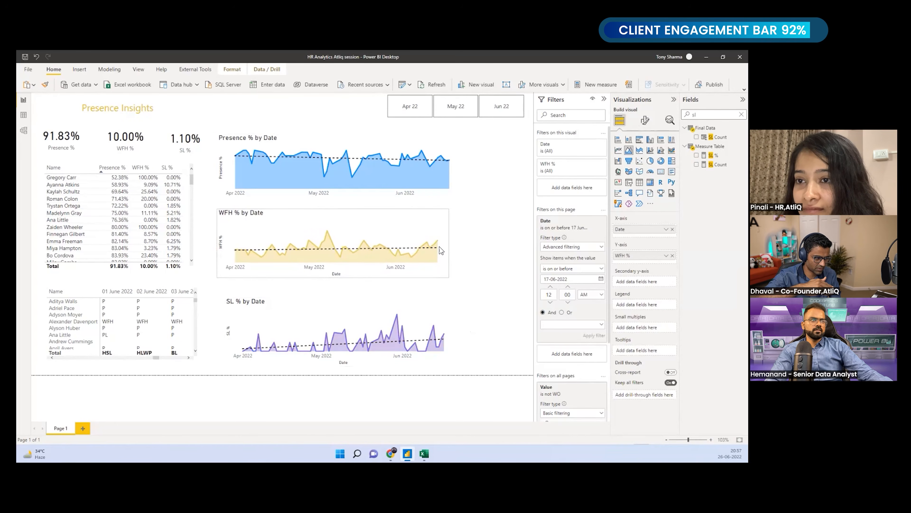
left_click_drag(260, 304, 253, 295)
Narrow the Presence % by Date chart by pulling in its right edge.
left_click(455, 195)
left_click_drag(461, 169, 443, 173)
left_click(468, 198)
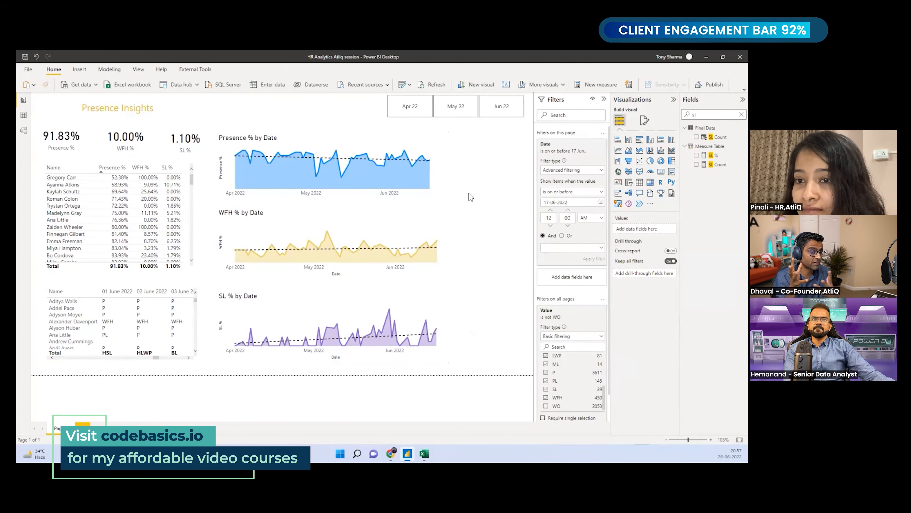
Widen the Presence Insights title box and the employee percentage table slightly to a common right edge.
left_click(112, 106)
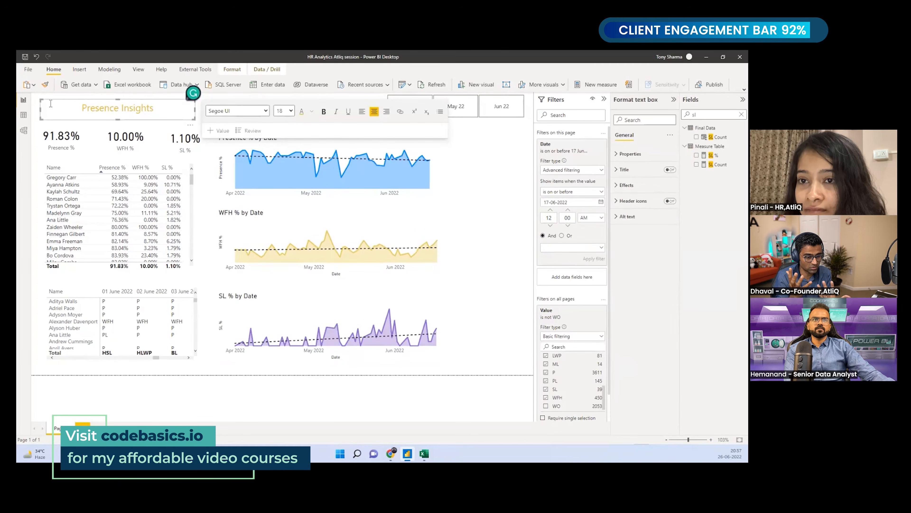
left_click_drag(193, 117, 197, 119)
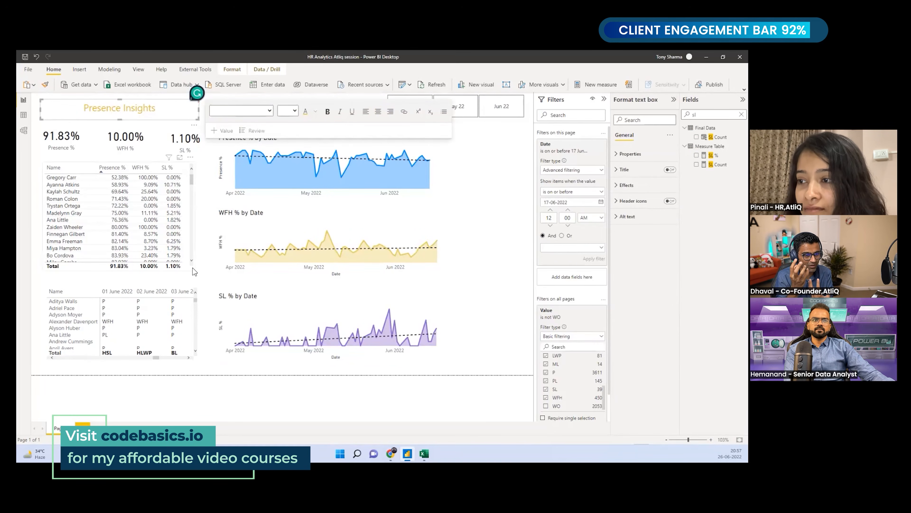
left_click(194, 273)
left_click_drag(195, 269, 200, 268)
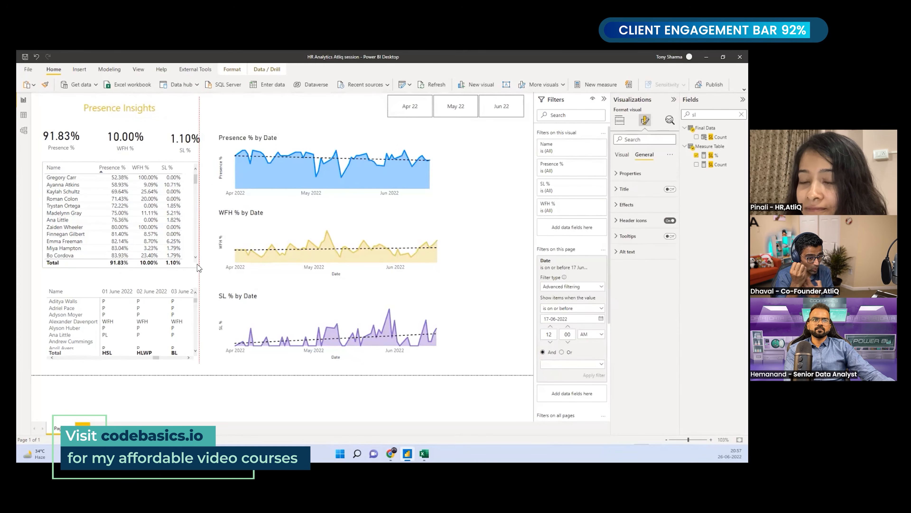
Narrow the WFH % and SL % charts to the Presence % chart's right edge, and make the month slicer shorter and slightly wider.
left_click(436, 245)
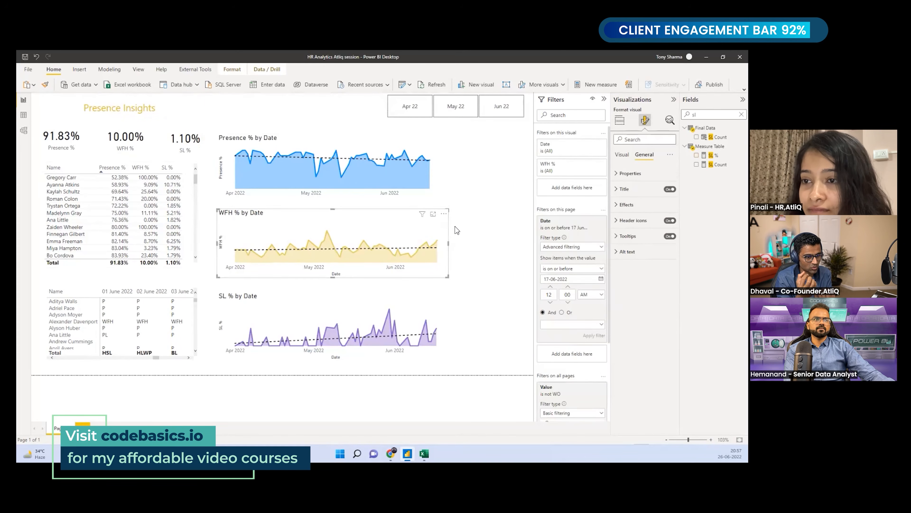
left_click_drag(448, 245, 440, 246)
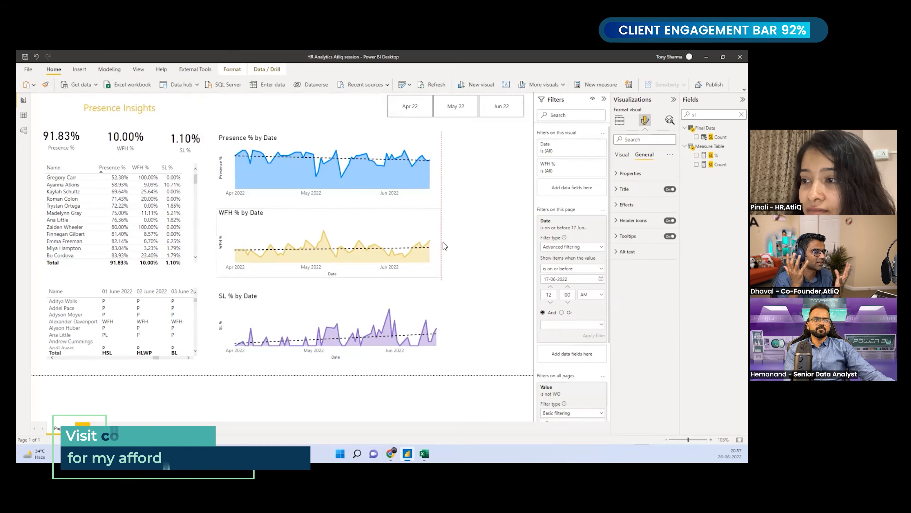
left_click(470, 252)
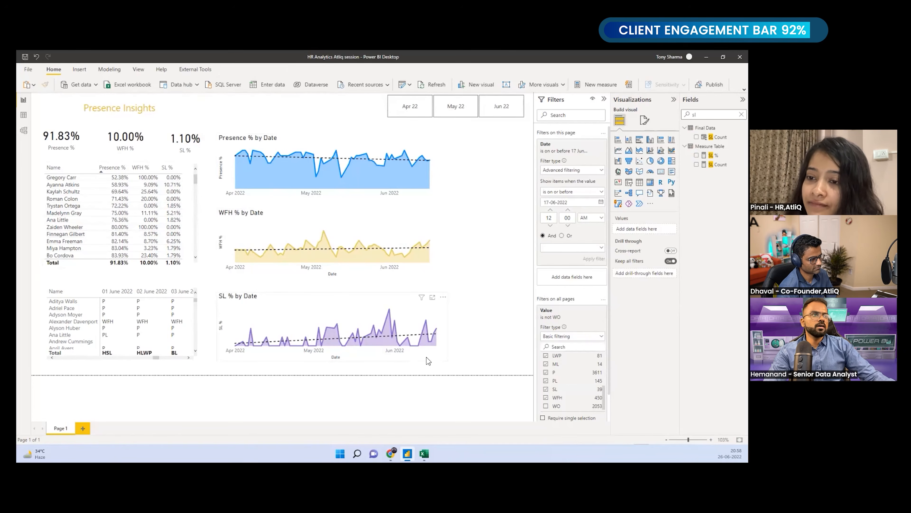
left_click(443, 361)
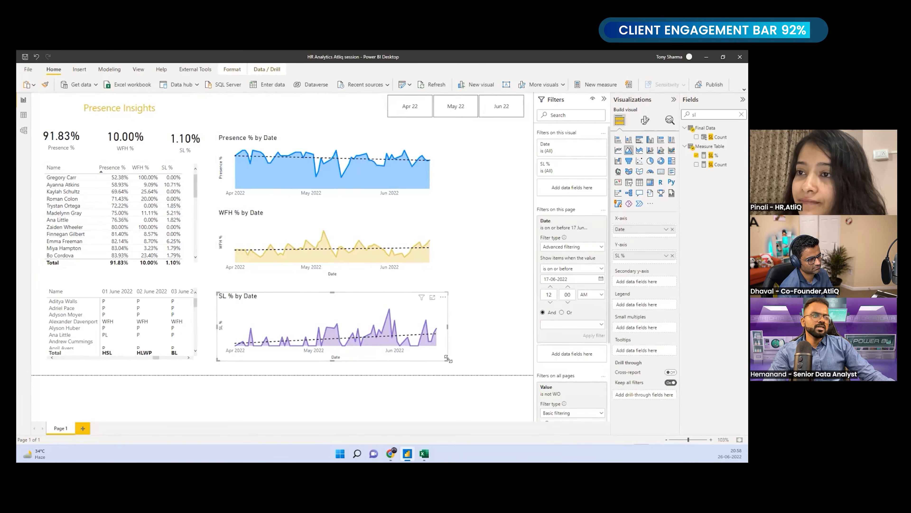
left_click(473, 325)
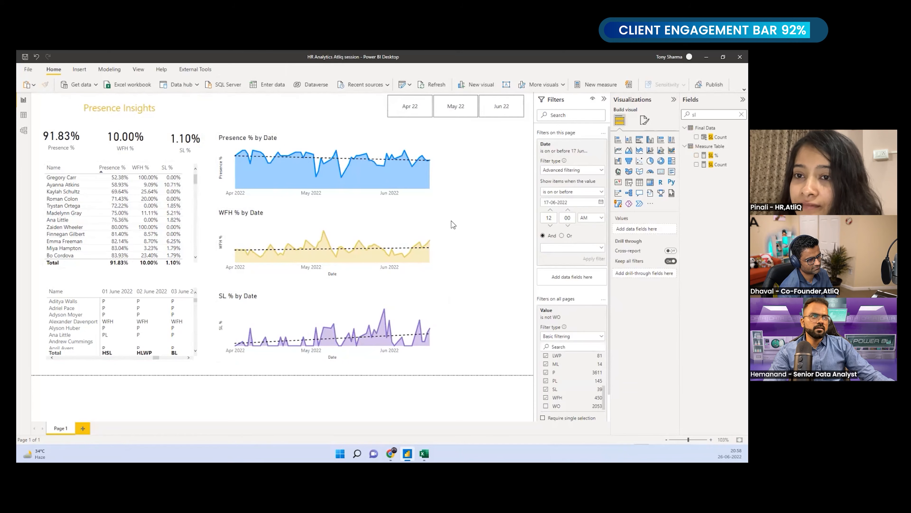
left_click_drag(379, 121, 375, 115)
Turn on data labels for the Presence %, WFH % and SL % by Date charts.
left_click(323, 140)
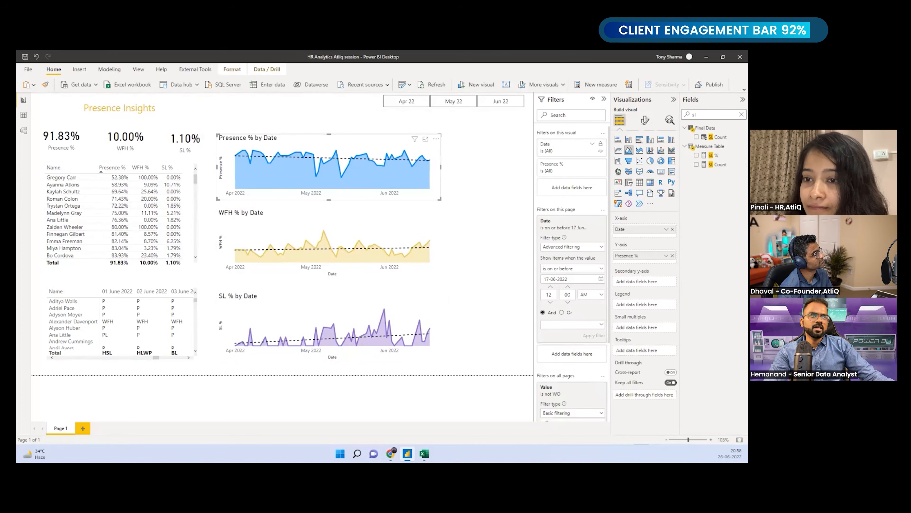
left_click(645, 120)
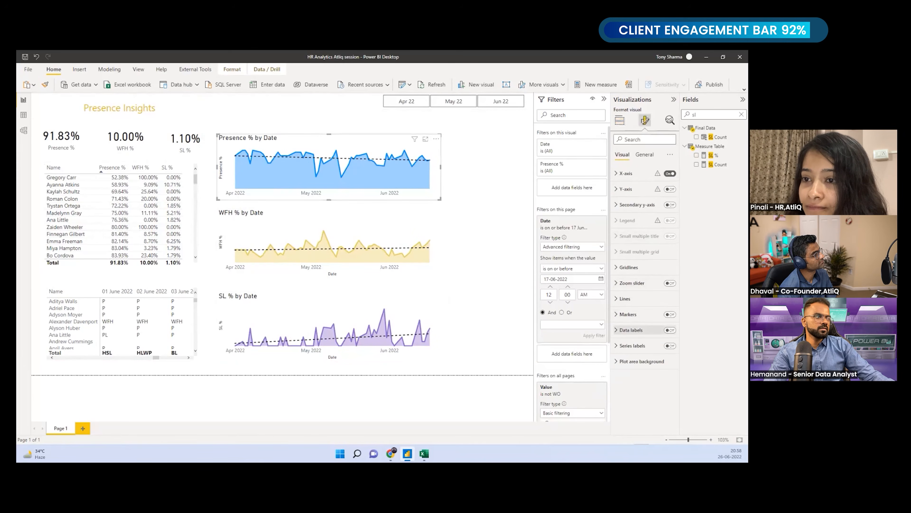
left_click(670, 329)
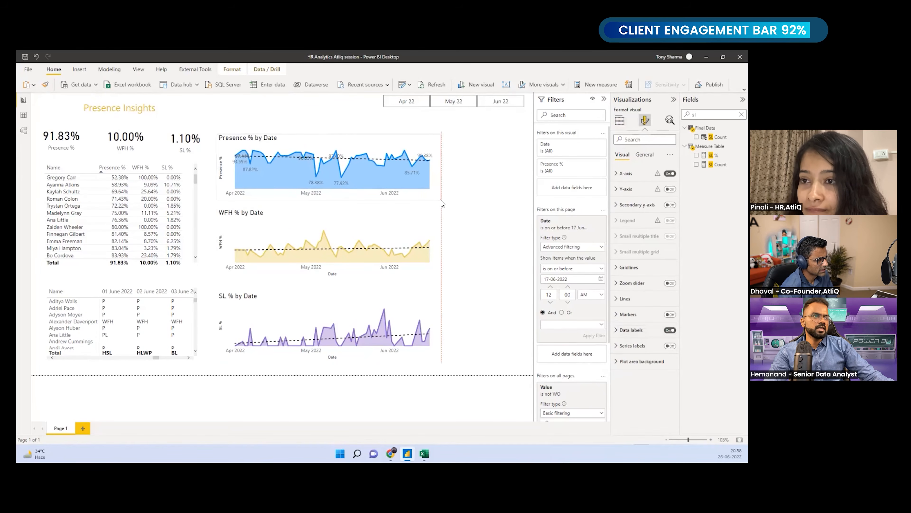
left_click(390, 215)
left_click(670, 330)
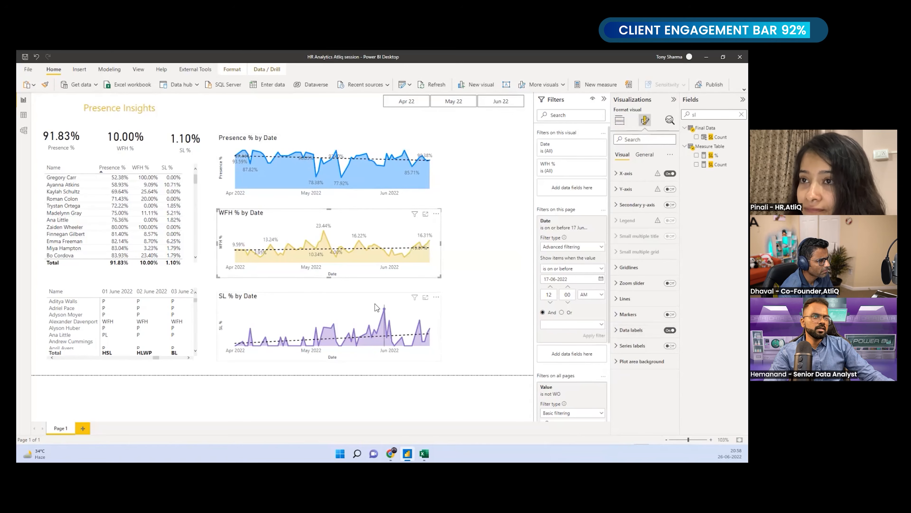
left_click(370, 297)
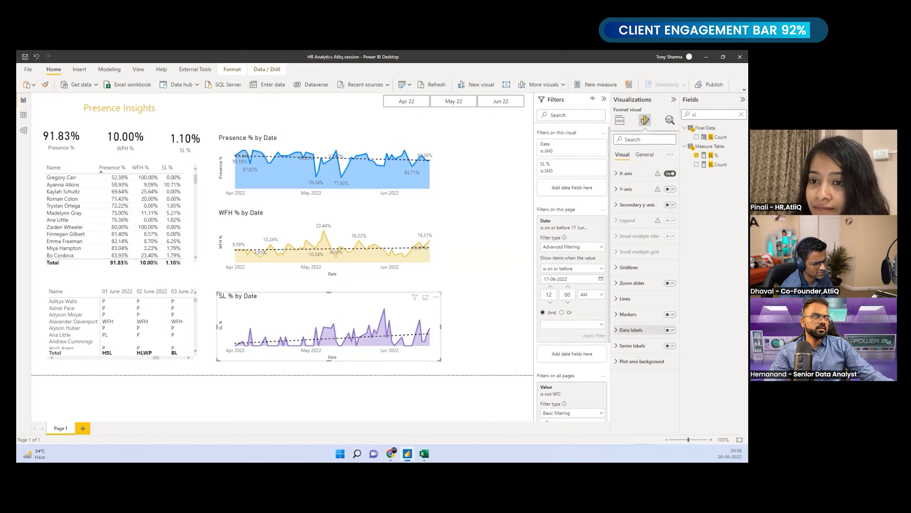
left_click(631, 330)
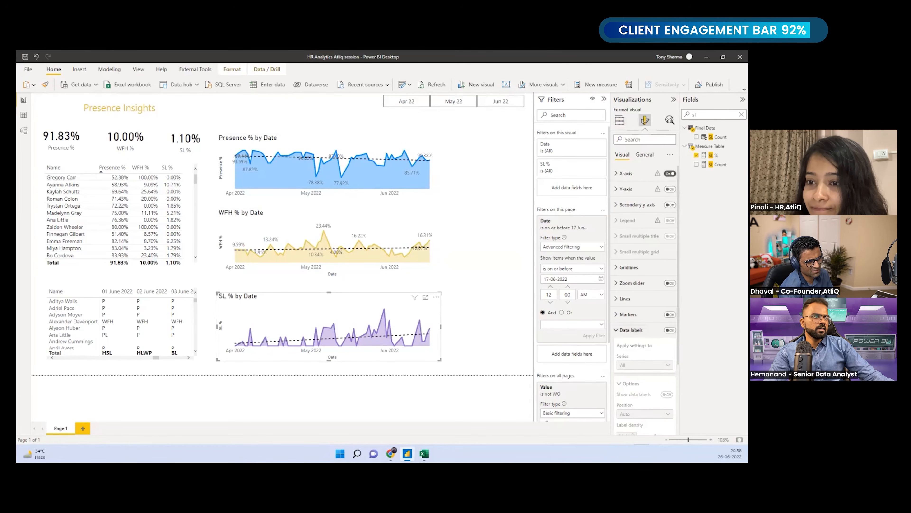
left_click(669, 329)
left_click(476, 328)
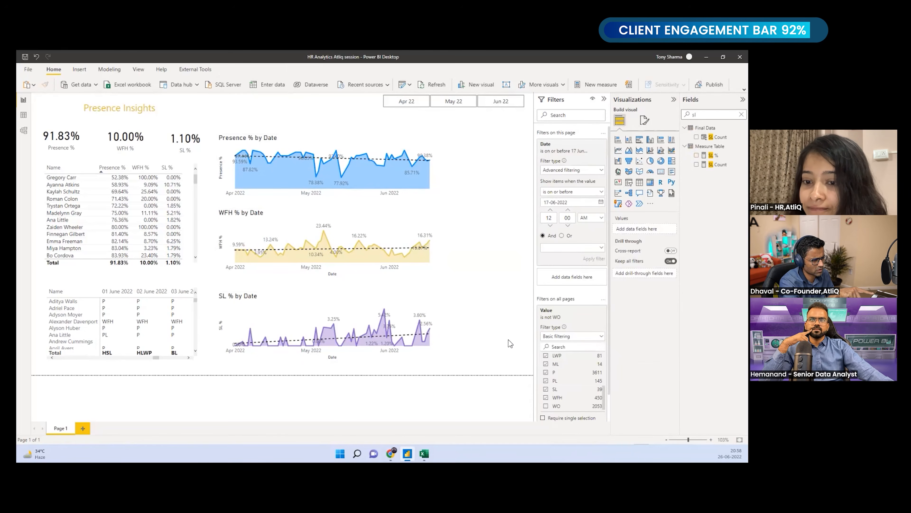
Enlarge the WFH % by Date chart to examine the values around its highest peak, and return to the report page.
left_click(428, 215)
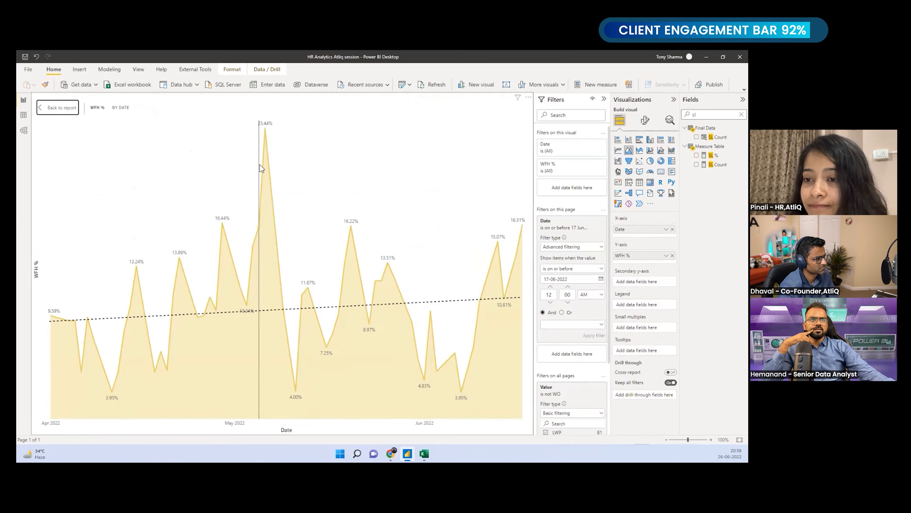
mouse_move(266, 160)
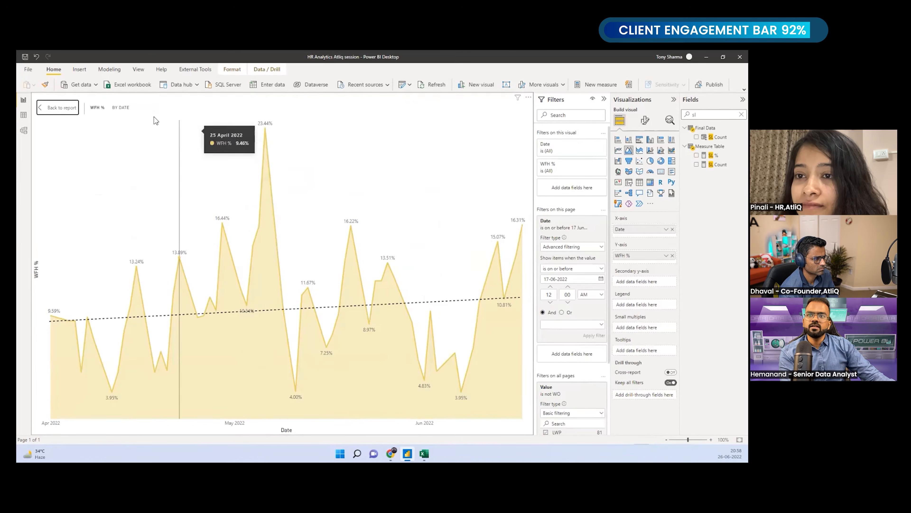
left_click(57, 109)
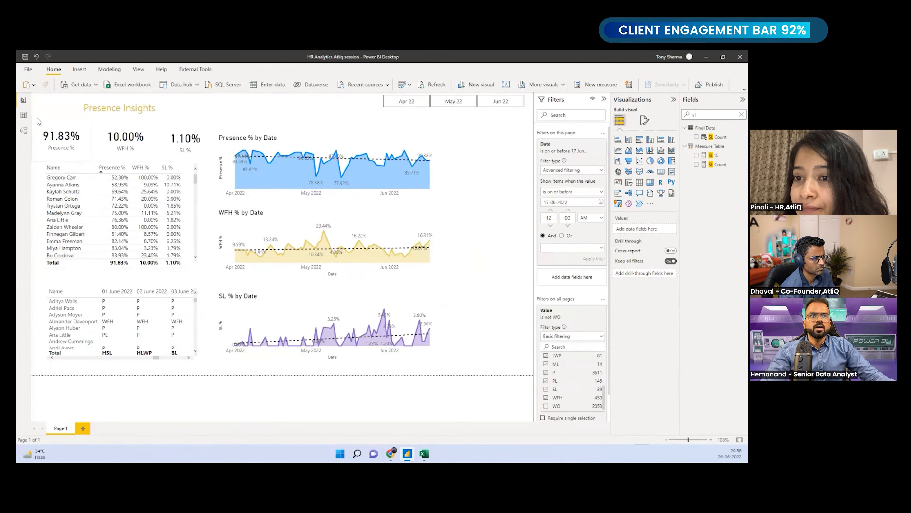
Show the Final Data table's rows and insert a new calculated column after SL Count.
left_click(23, 115)
left_click(23, 101)
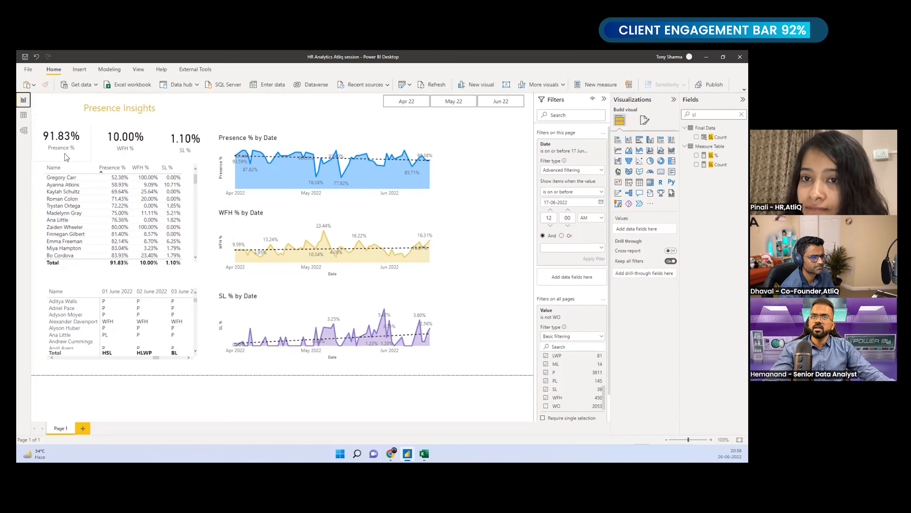
left_click(23, 115)
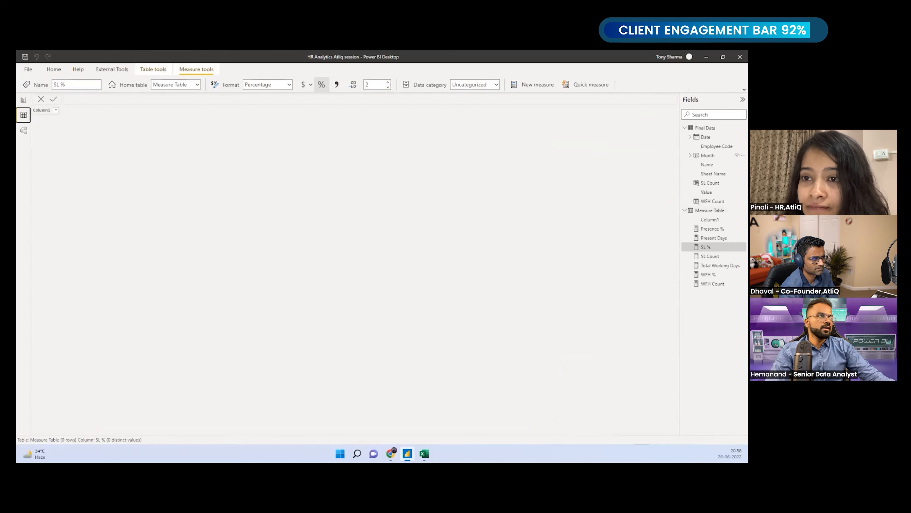
left_click(705, 137)
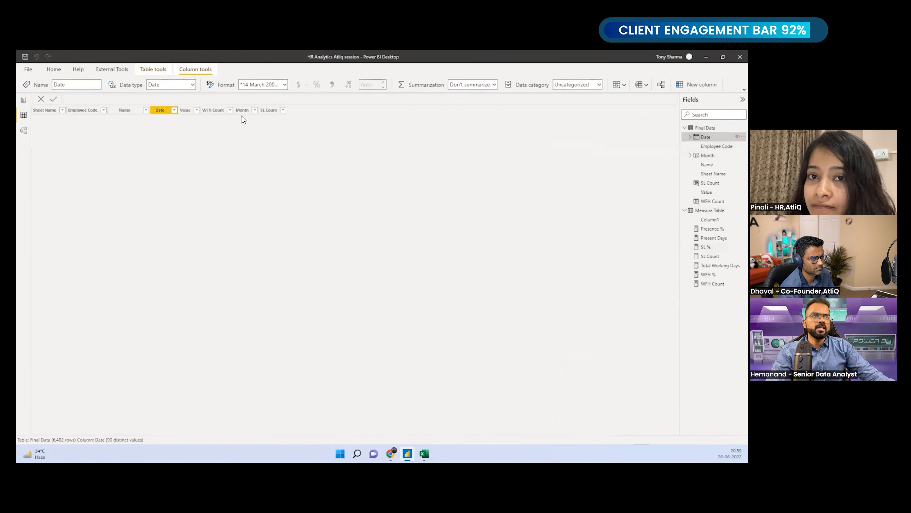
left_click(267, 110)
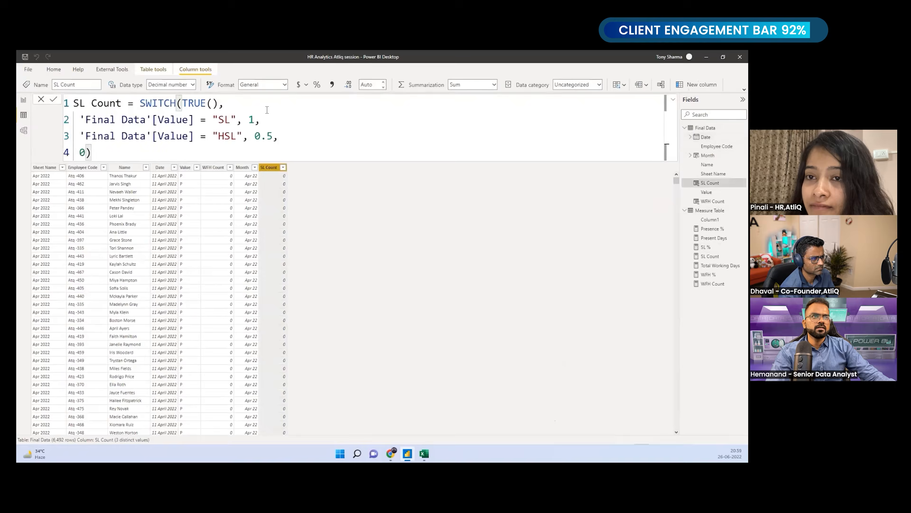
right_click(272, 167)
left_click(317, 247)
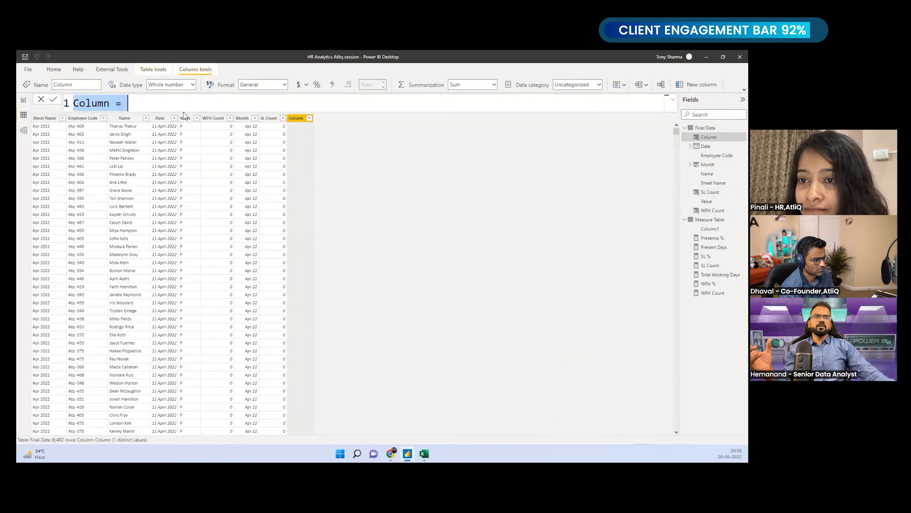
Define the new column as Day of week = FORMAT('Final Data'[Date], "ddd") and check its rows.
type("Day of ")
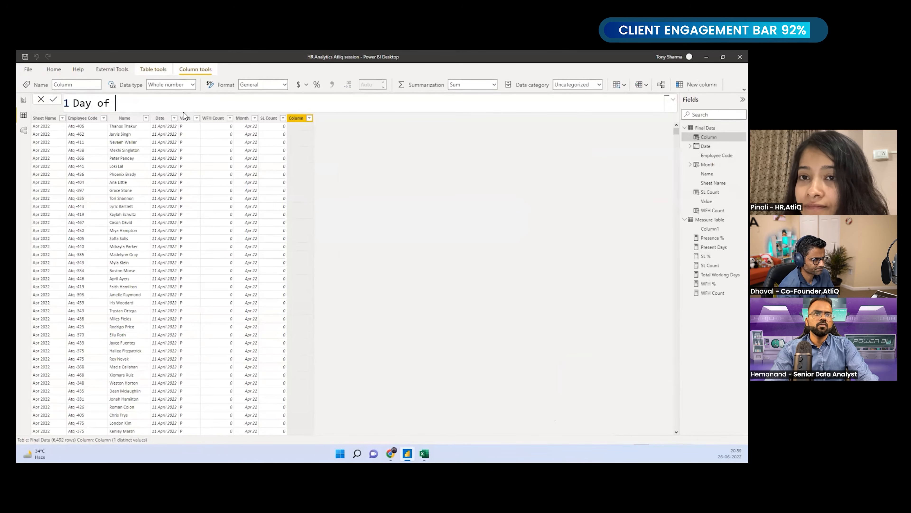
type("wee")
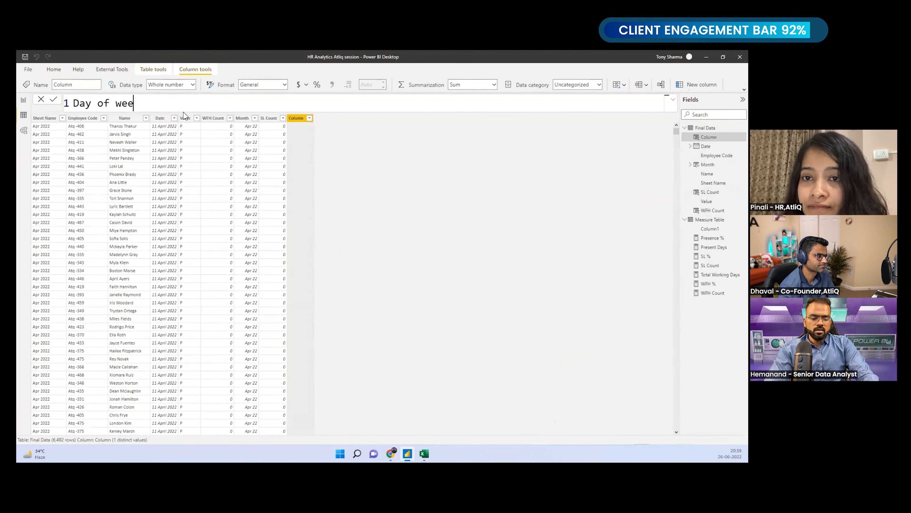
type("k = fpor")
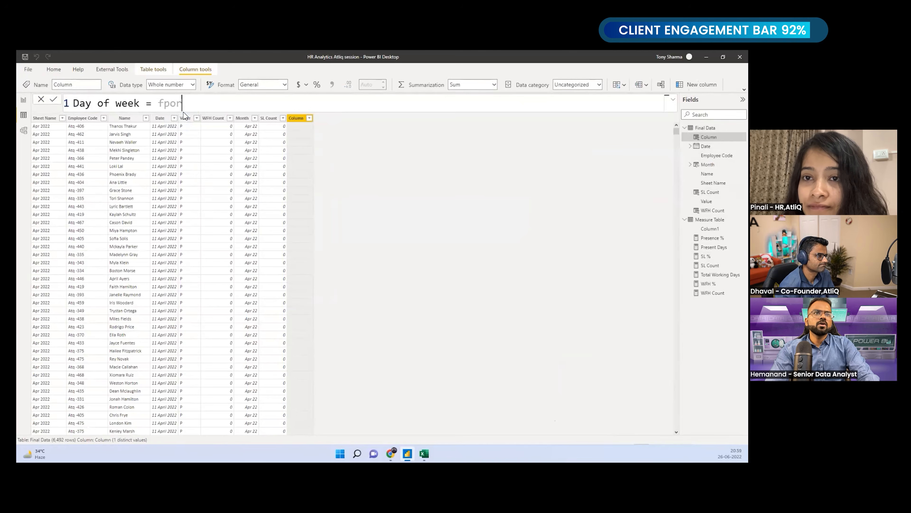
key("BackSpace")
key("BackSpace")
key("BackSpace")
type("or")
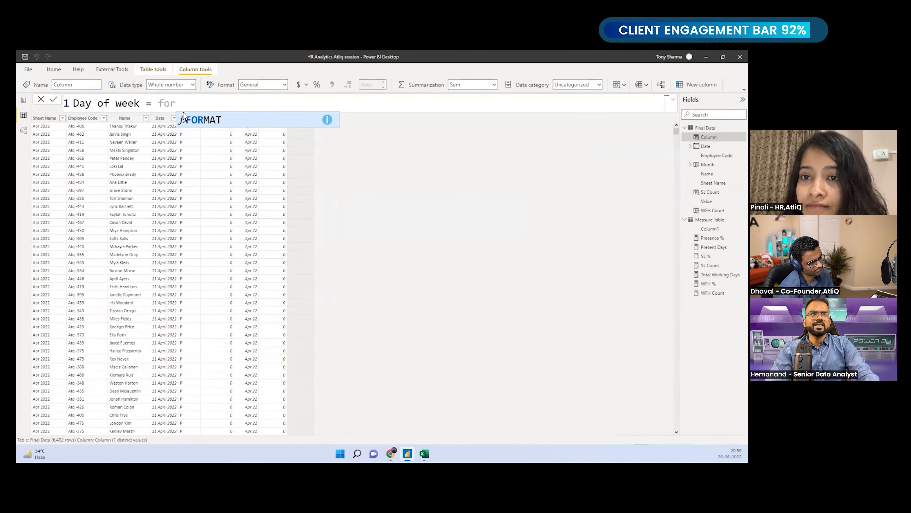
key("Tab")
type("date")
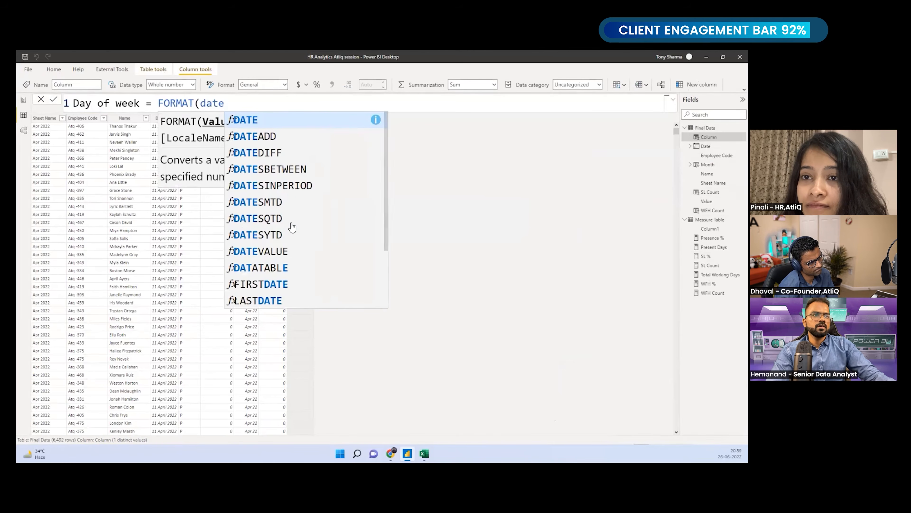
scroll(292, 227, "down", 2)
left_click(321, 244)
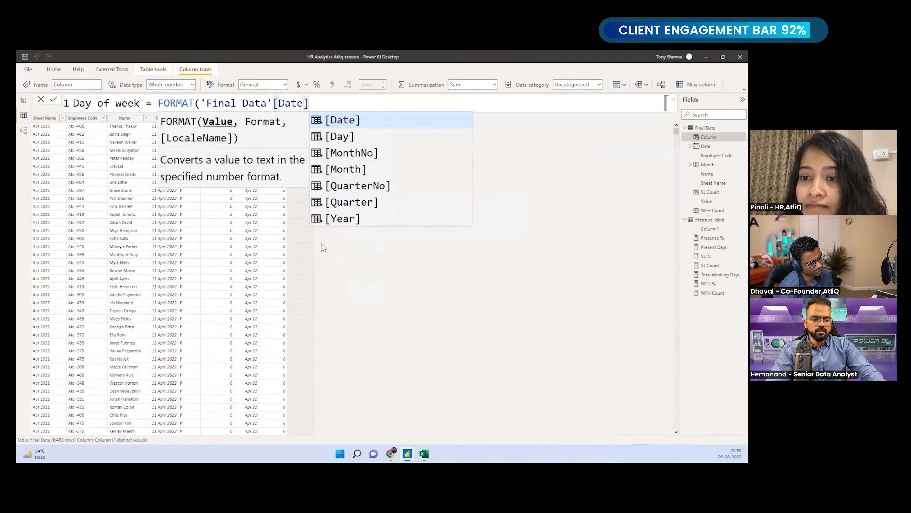
type(", \"")
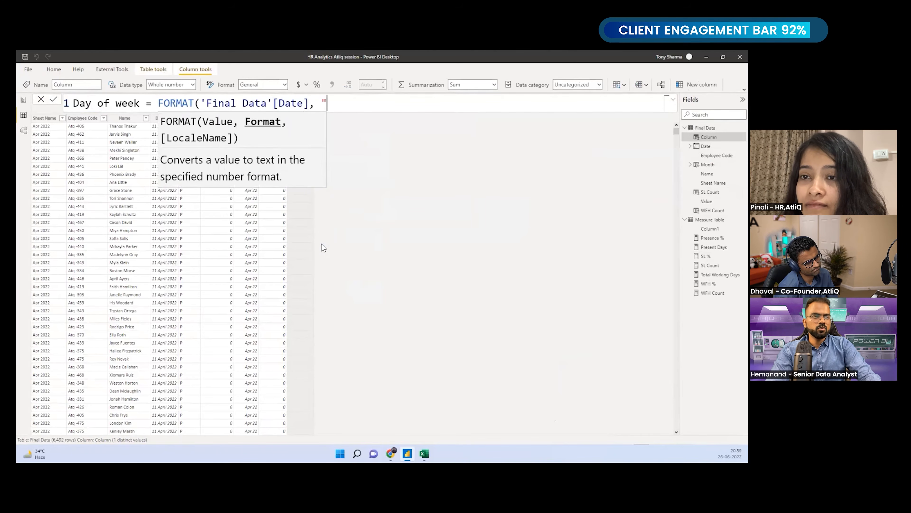
type("ddd")
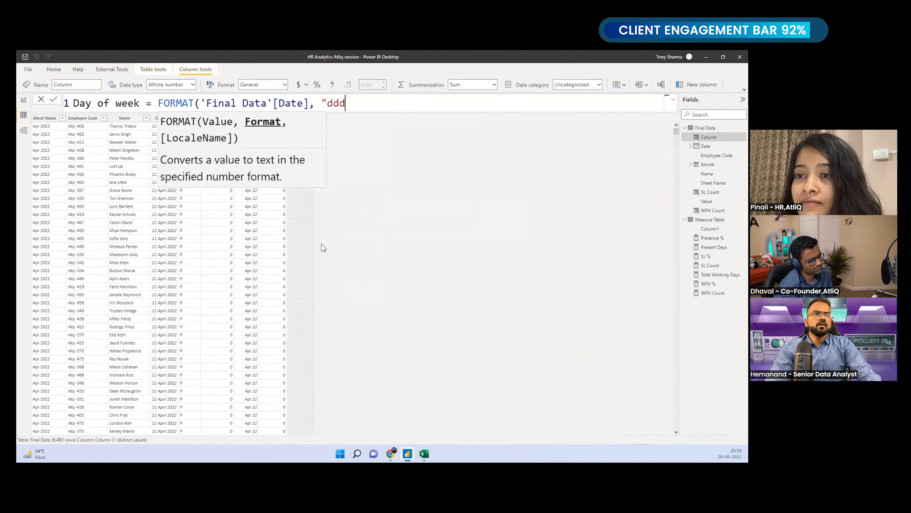
type("\")")
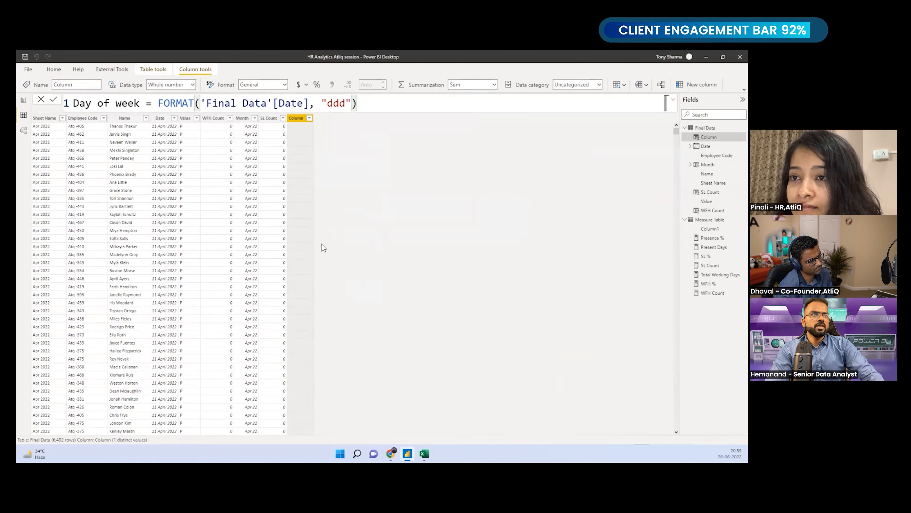
key("Return")
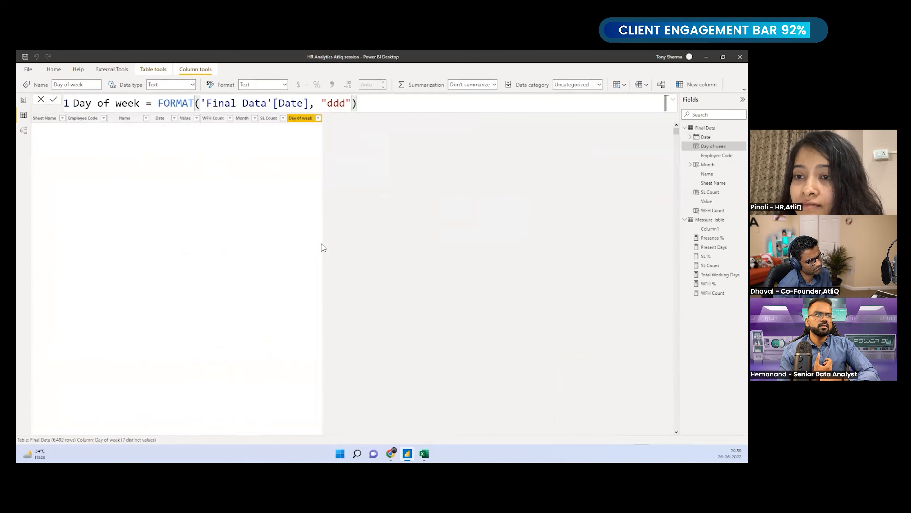
scroll(323, 280, "down", 10)
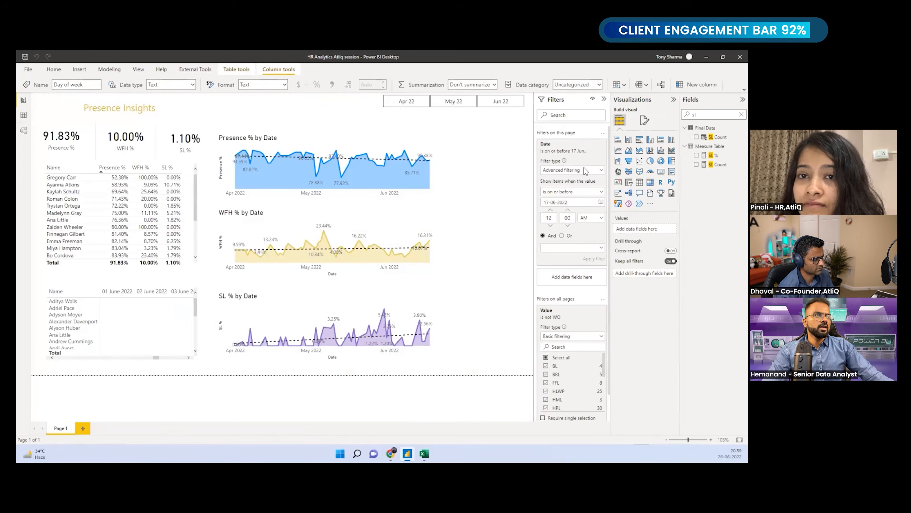
Add a table of Day of week and Presence % beside the Presence % by Date chart, sorted by Day of week.
double_click(695, 114)
type("day")
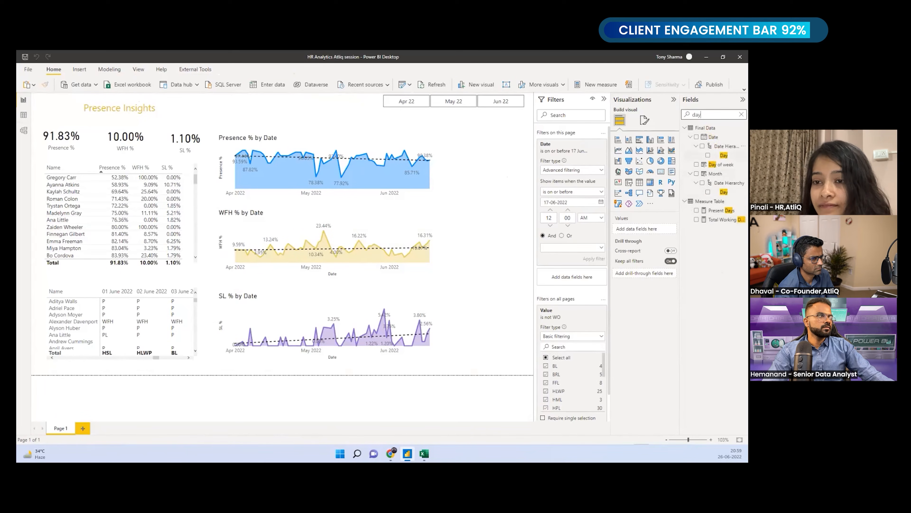
left_click_drag(721, 165, 517, 190)
left_click_drag(708, 115, 670, 120)
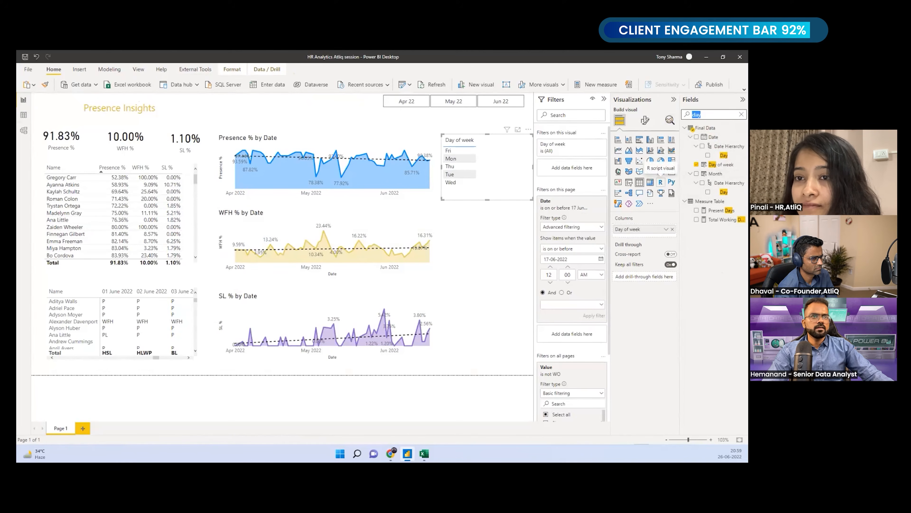
type("pre")
left_click_drag(718, 137, 507, 160)
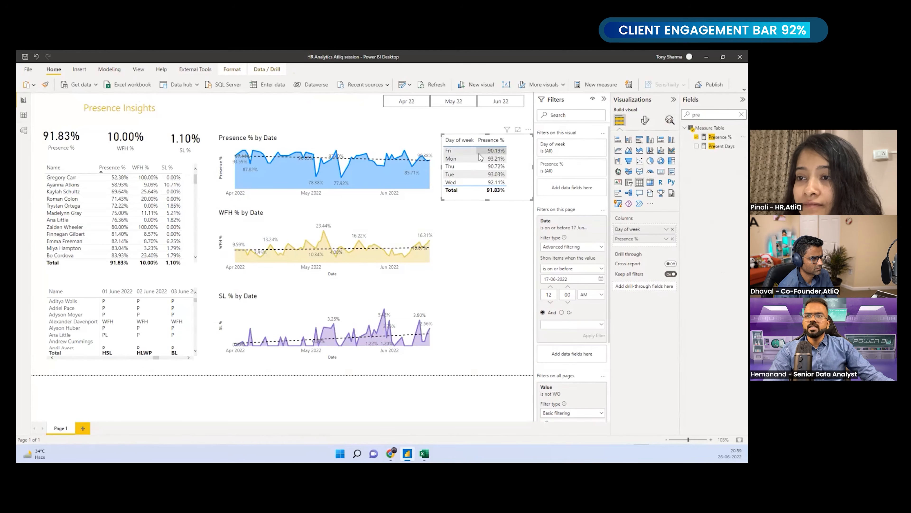
left_click(463, 140)
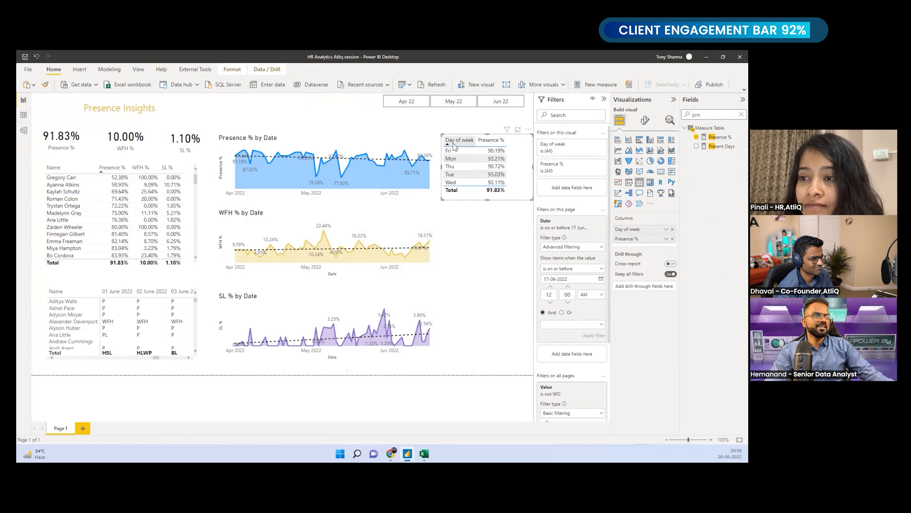
Sort the Day of week table by Presence % in descending order and fit its frame beside the Presence % by Date chart.
left_click(457, 140)
left_click(493, 144)
left_click_drag(515, 181, 526, 210)
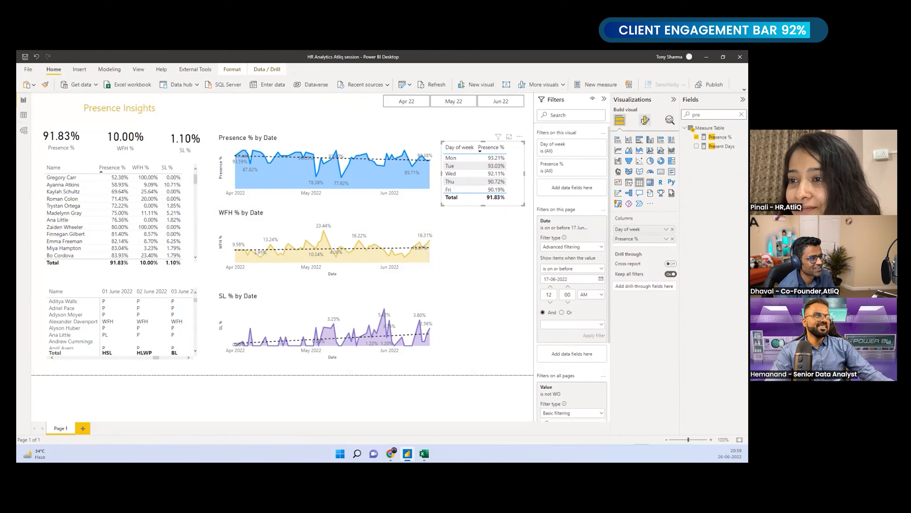
Set the Presence % day-of-week table's style preset to None and adjust its position beside the chart.
left_click(644, 120)
left_click(619, 120)
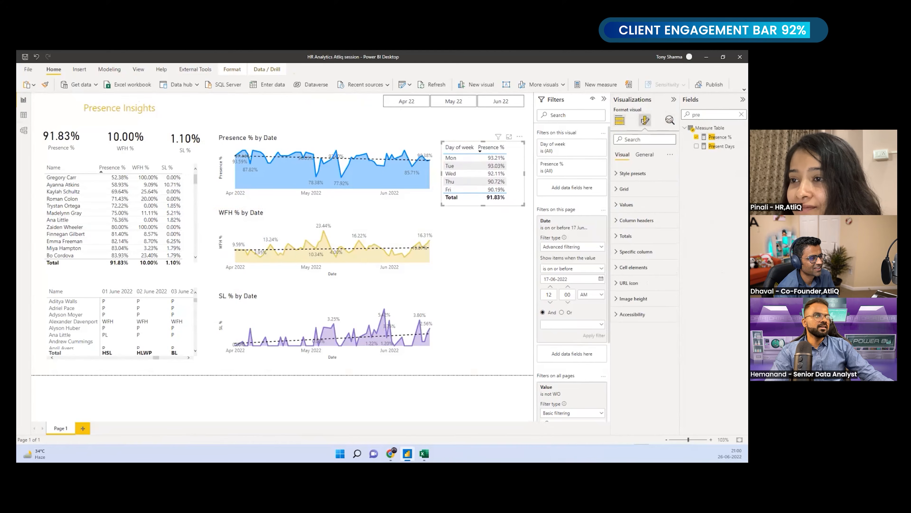
left_click(645, 120)
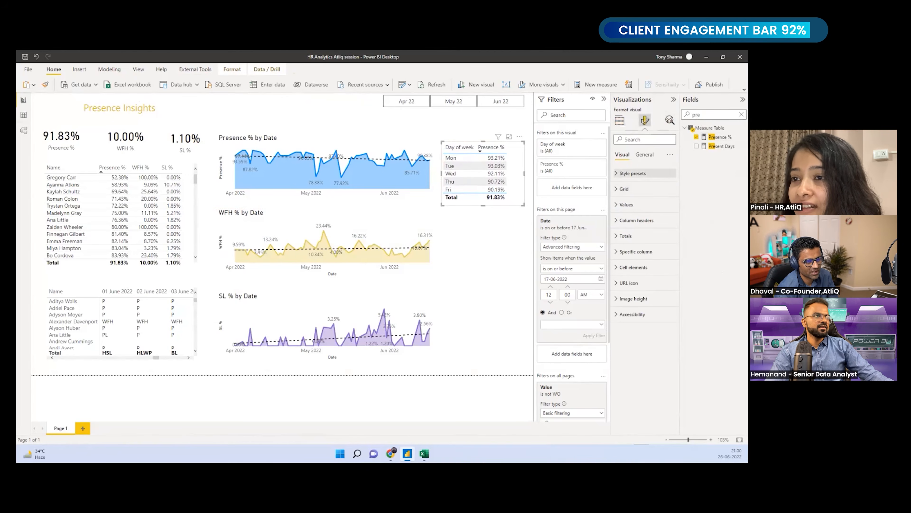
left_click(645, 189)
left_click(626, 207)
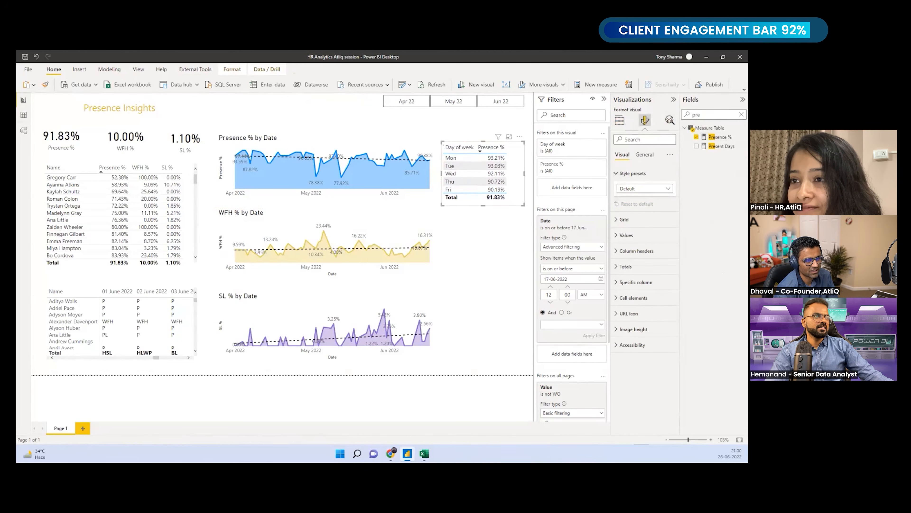
left_click_drag(525, 202, 522, 200)
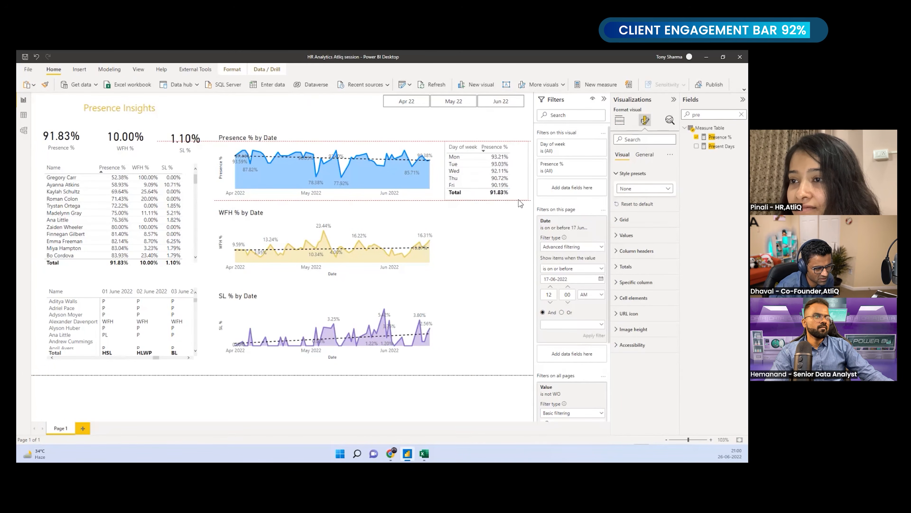
Duplicate the Presence % day-of-week table and place the copy beside the WFH % by Date chart.
key("ctrl+c")
key("ctrl+v")
left_click_drag(522, 192, 519, 267)
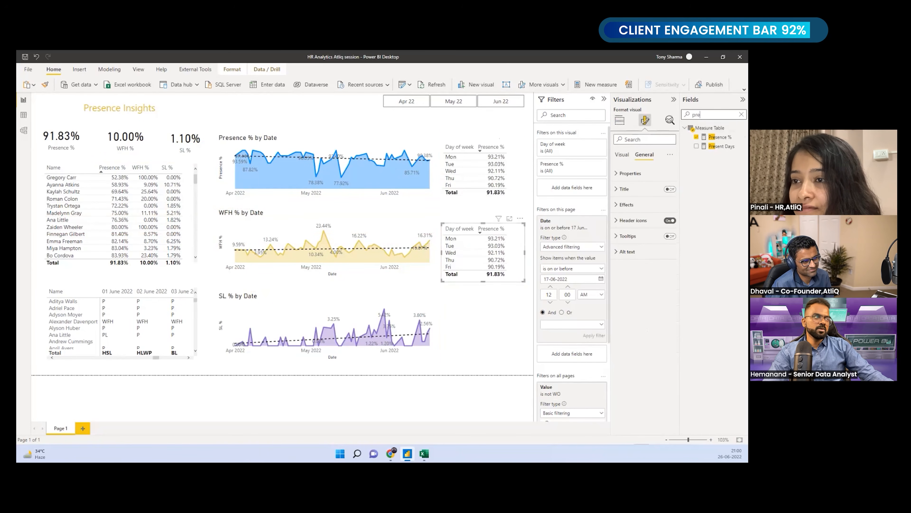
Replace Presence % with WFH % in the copied table and sort it by WFH % in descending order.
type("wfh")
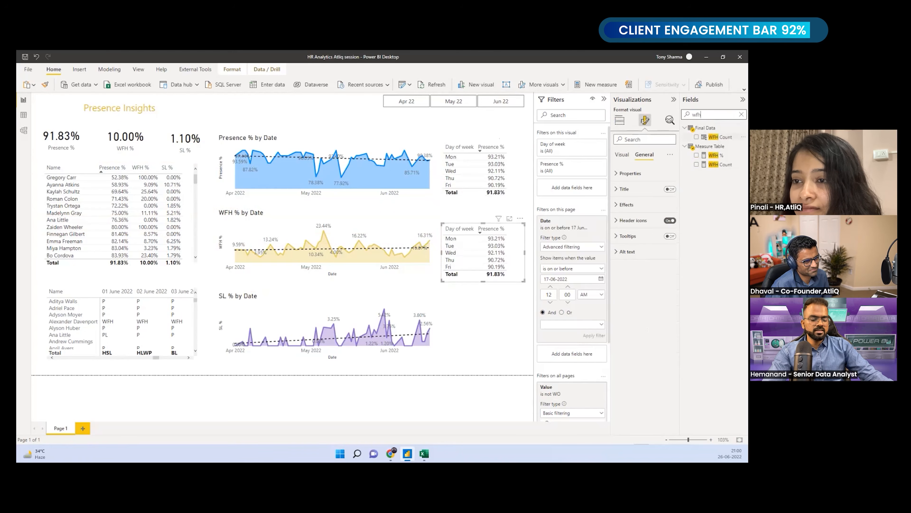
left_click(717, 155)
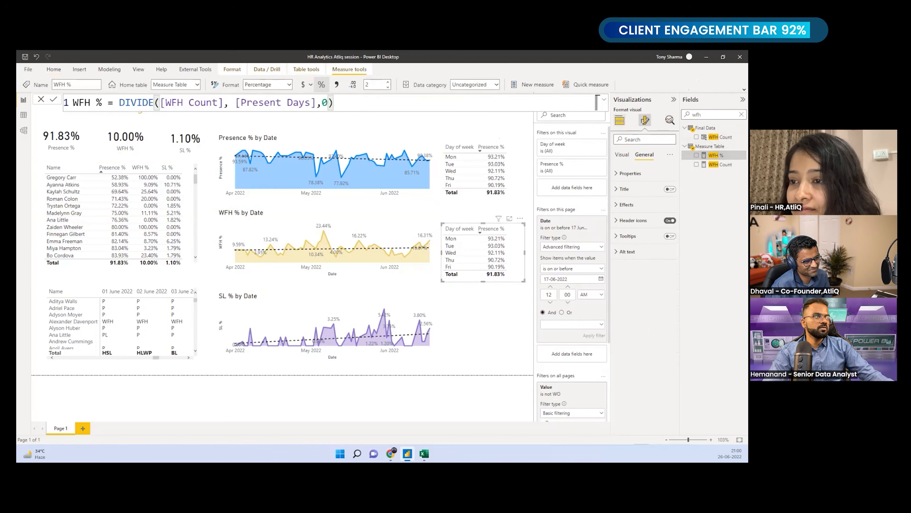
left_click_drag(717, 156, 642, 238)
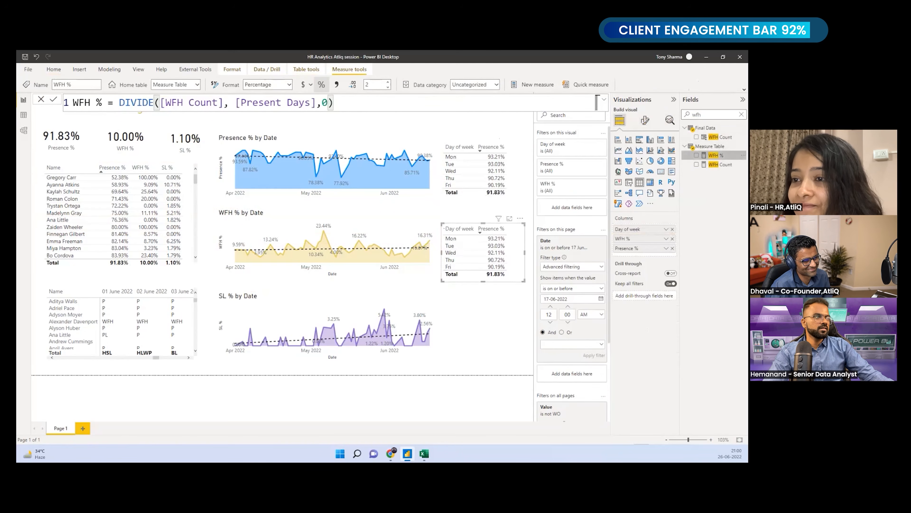
left_click(673, 248)
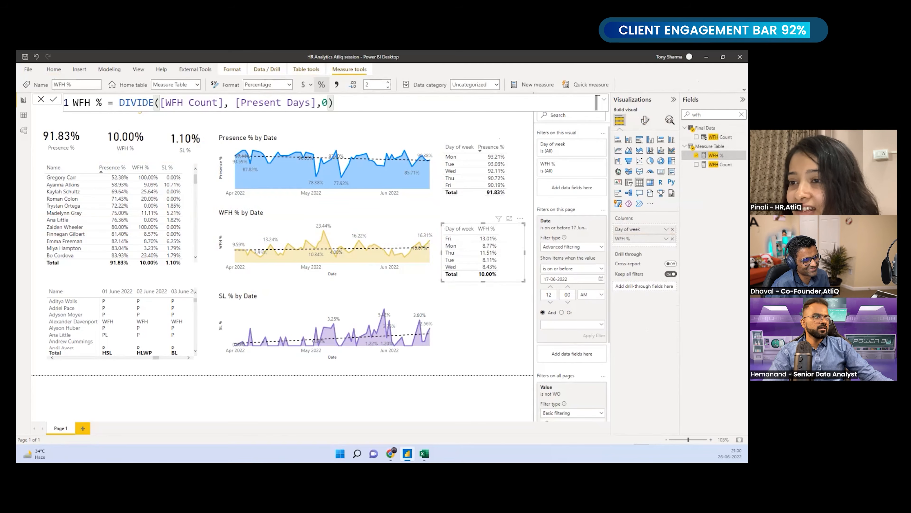
left_click(485, 230)
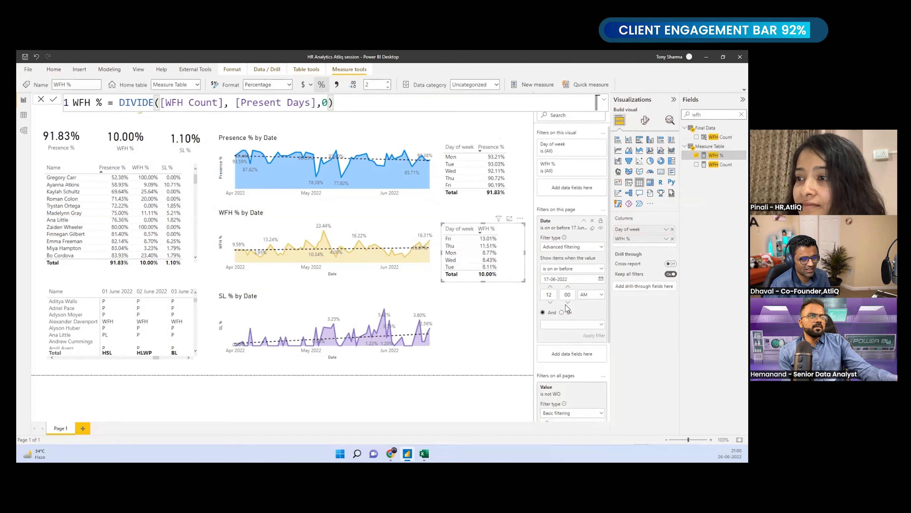
Narrow the WFH % and Presence % day-of-week tables to fit beside their charts.
left_click_drag(525, 253, 514, 258)
left_click(504, 199)
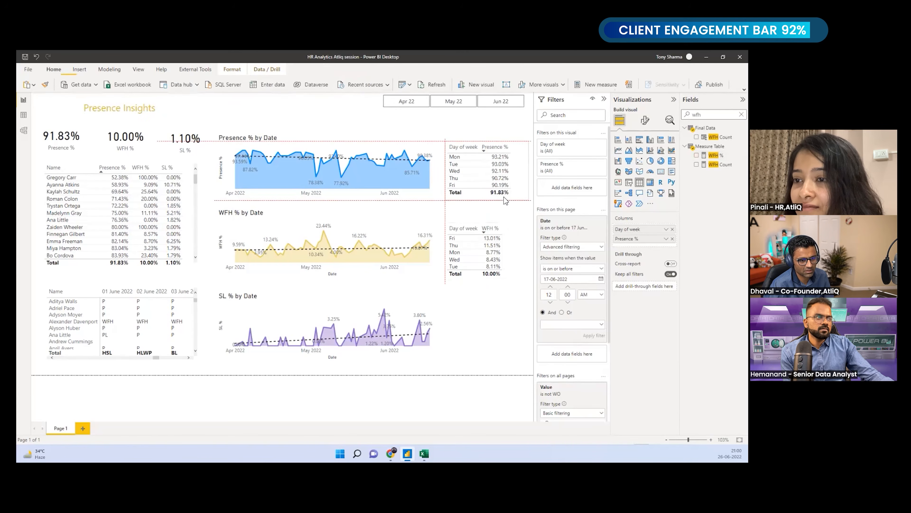
mouse_move(518, 198)
left_mouse_down()
mouse_move(526, 176)
mouse_move(514, 197)
left_mouse_up()
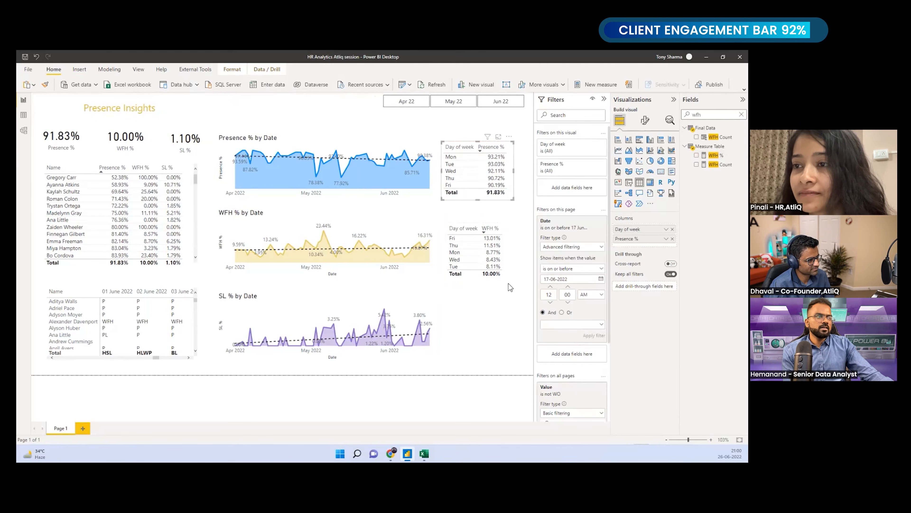
Place a copy of the WFH % day-of-week table beside the SL % by Date chart, showing SL % instead, sorted descending.
left_click(513, 279)
left_click_drag(512, 278, 514, 332)
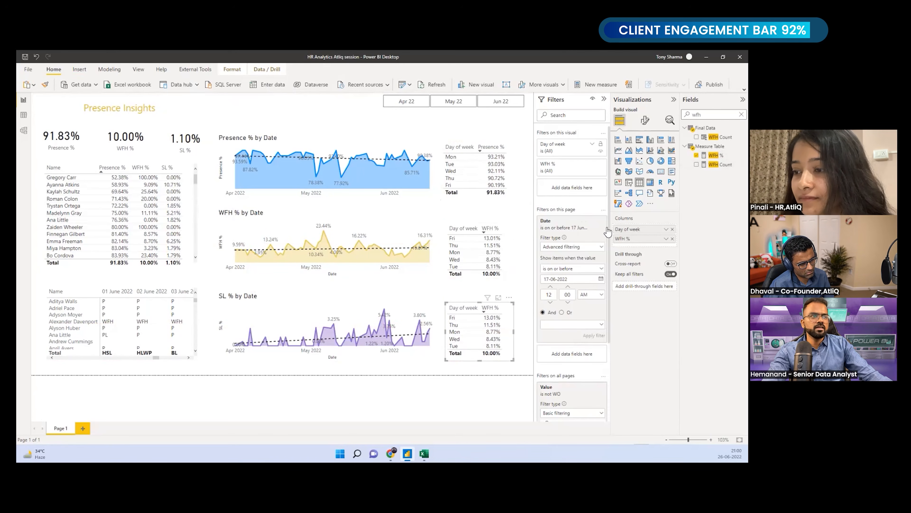
double_click(696, 114)
type("sl")
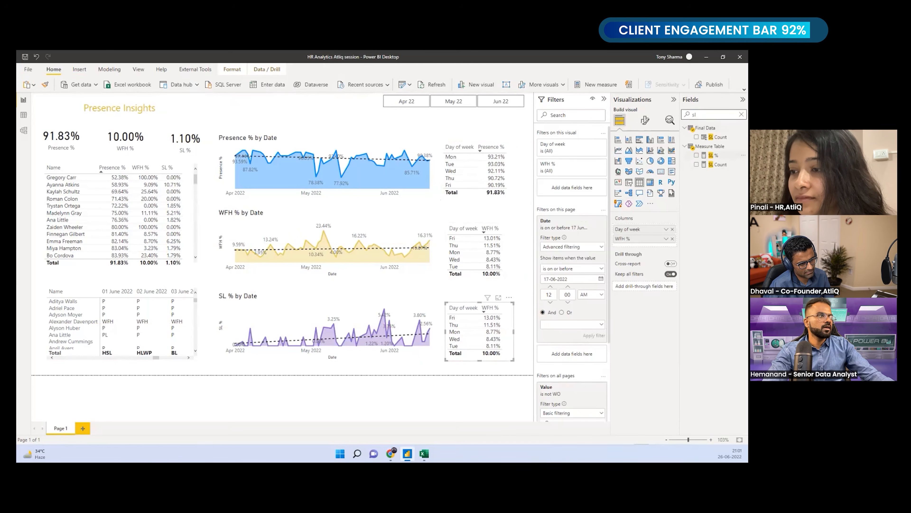
left_click_drag(715, 155, 642, 236)
left_click(672, 248)
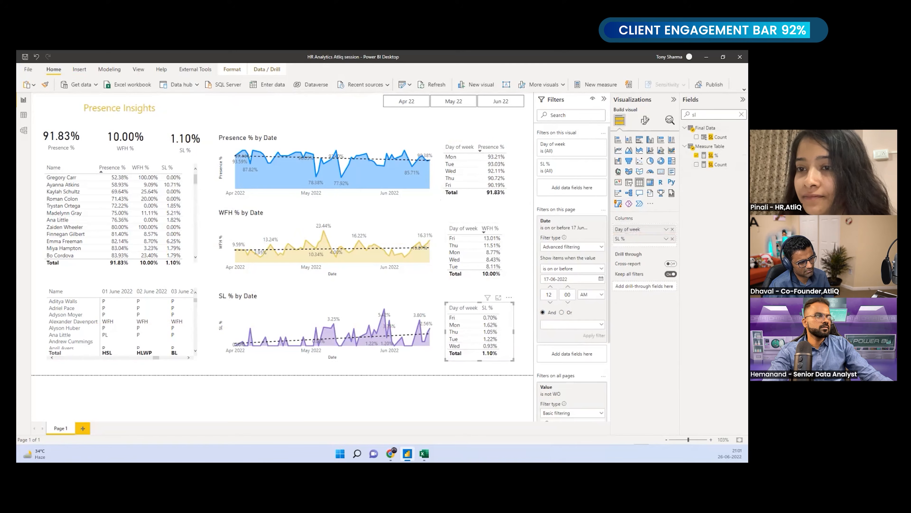
left_click(488, 307)
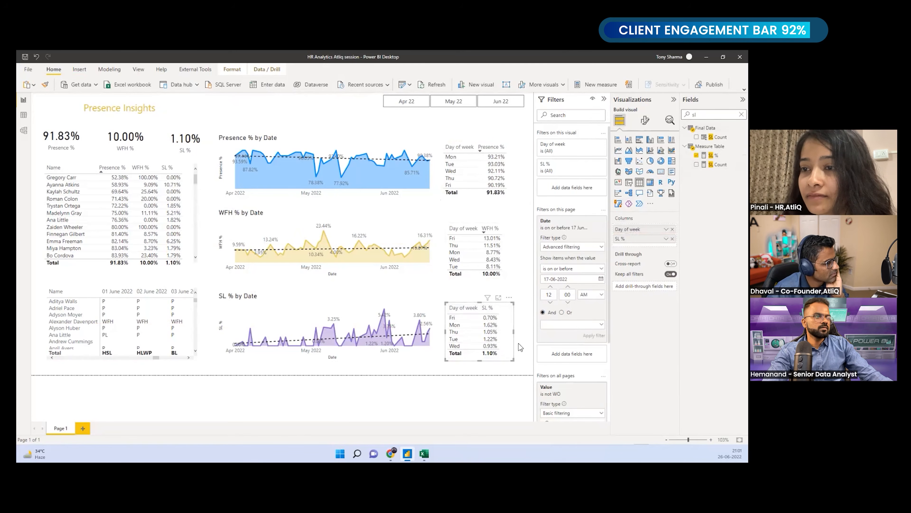
Rename the report page as Presence Overview.
left_click(497, 376)
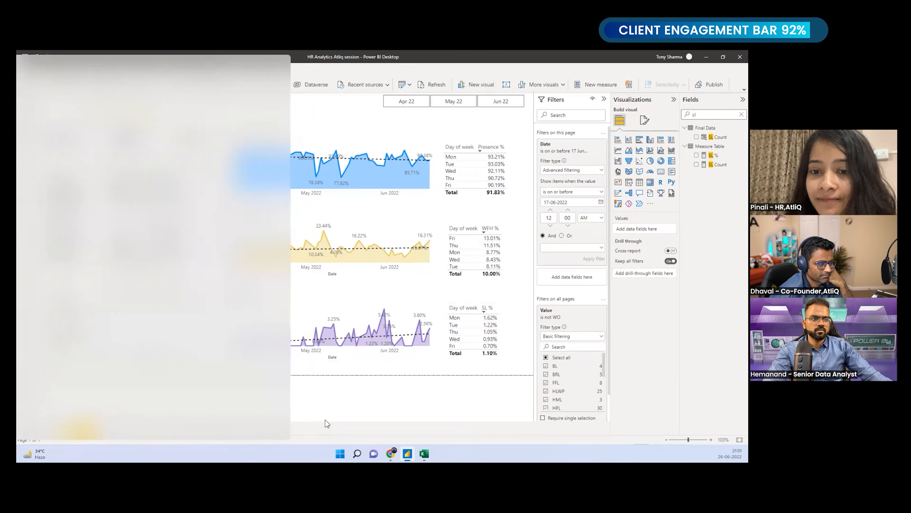
double_click(59, 429)
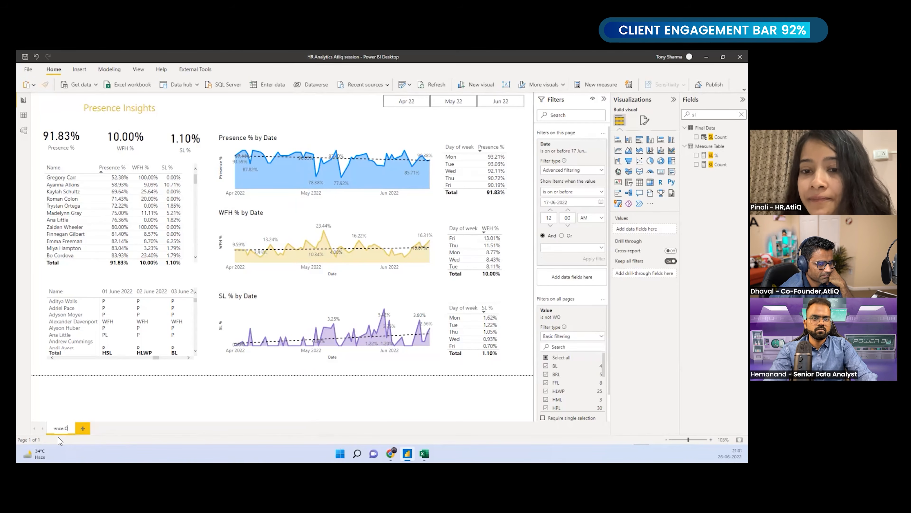
type("Presence Overview")
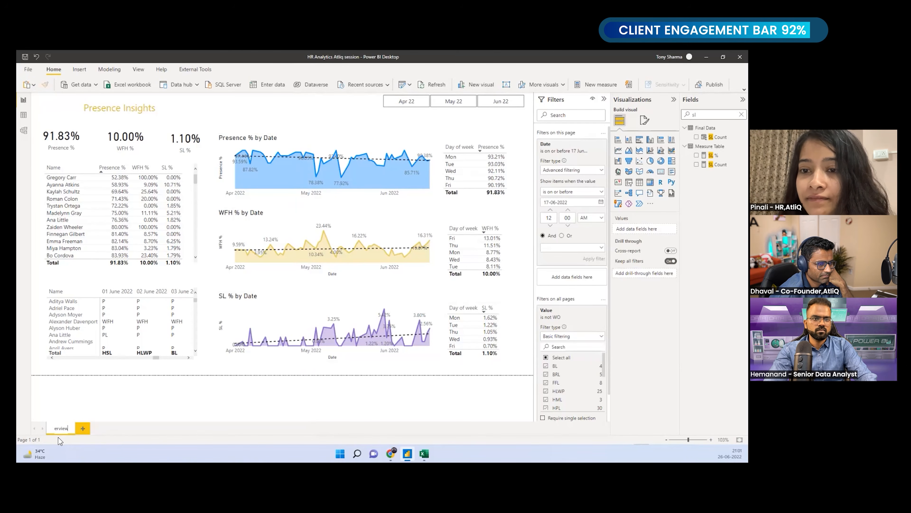
key("Return")
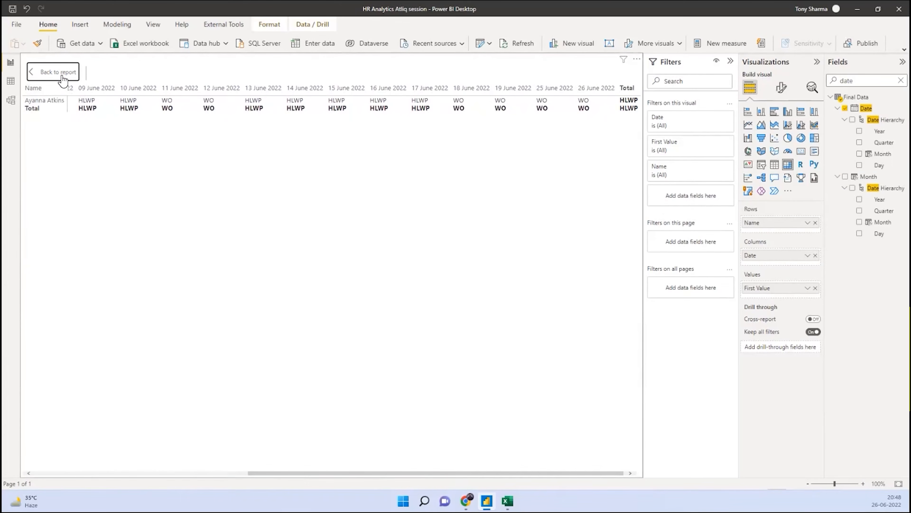
left_click(62, 80)
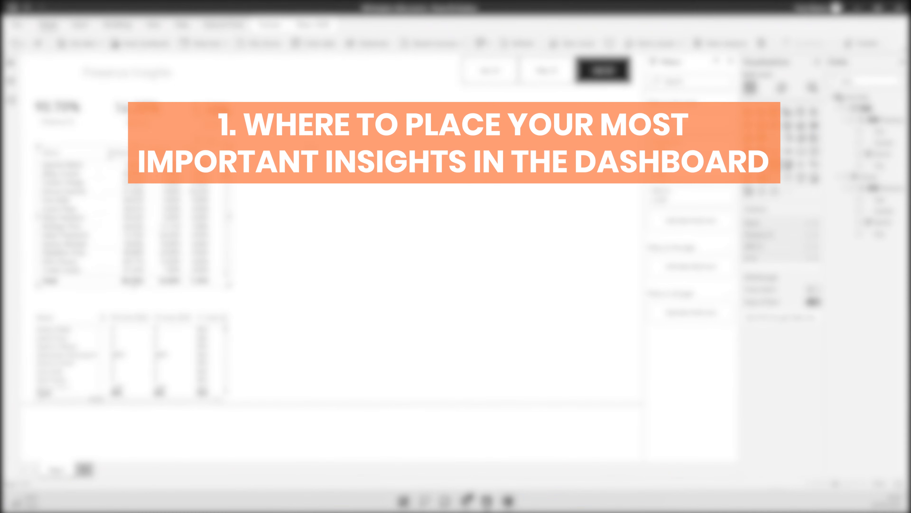
left_click(88, 211)
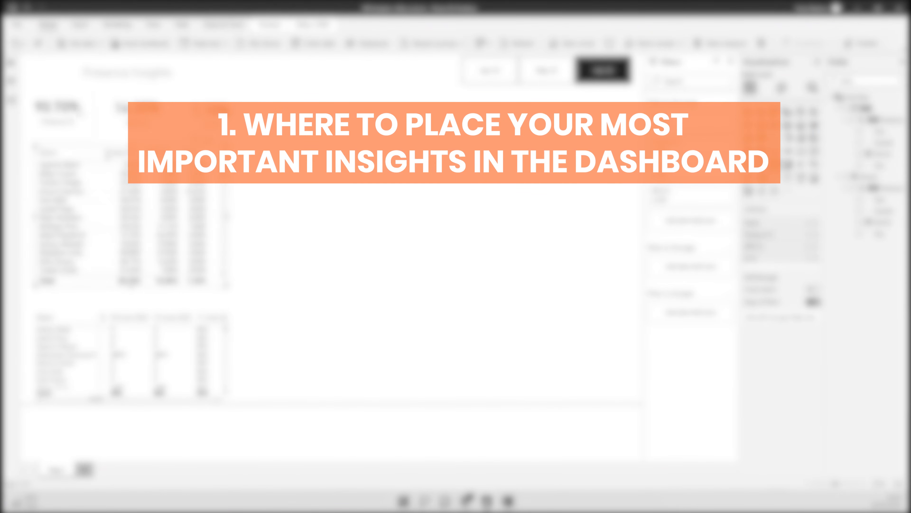
left_click_drag(131, 285, 131, 279)
mouse_move(61, 318)
left_mouse_down()
mouse_move(54, 305)
mouse_move(67, 301)
left_mouse_up()
left_click_drag(235, 340, 223, 340)
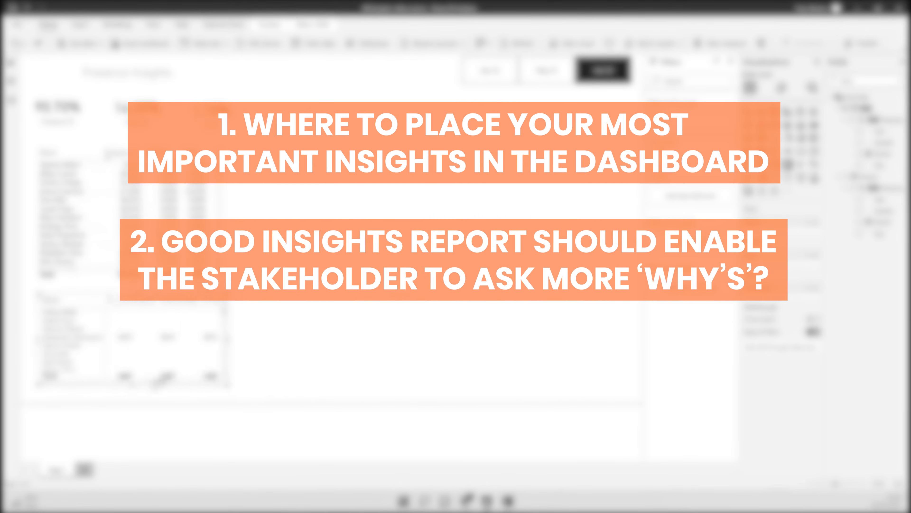
left_click(393, 325)
left_click_drag(131, 147, 132, 141)
left_click(903, 81)
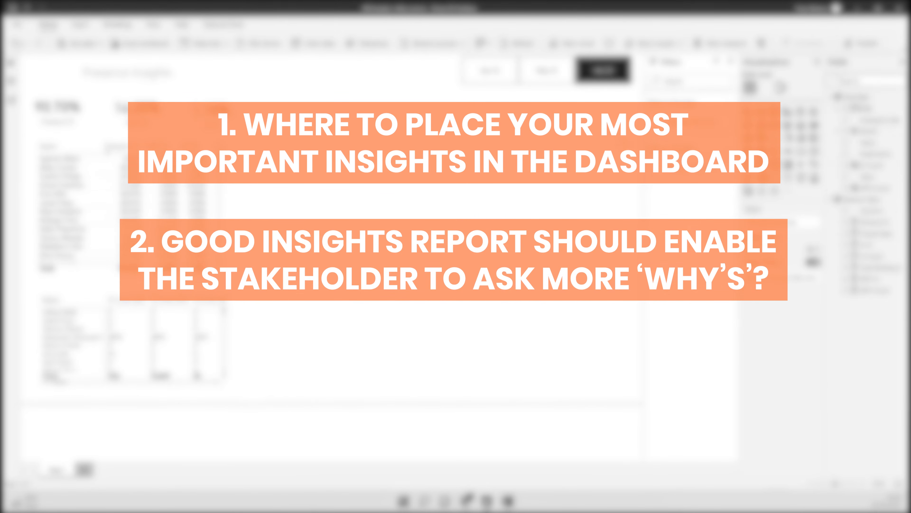
left_click(749, 126)
left_click_drag(483, 179, 453, 180)
left_click(868, 81)
type("p")
left_click_drag(876, 131, 855, 253)
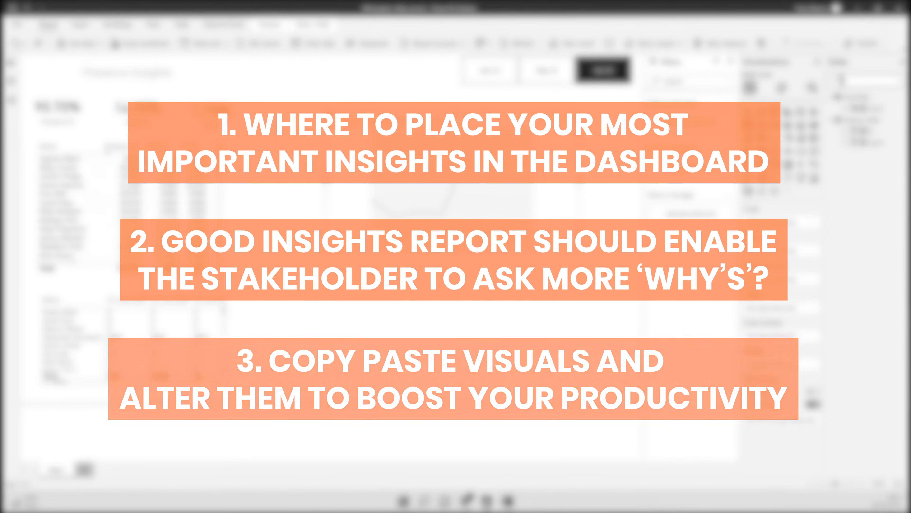